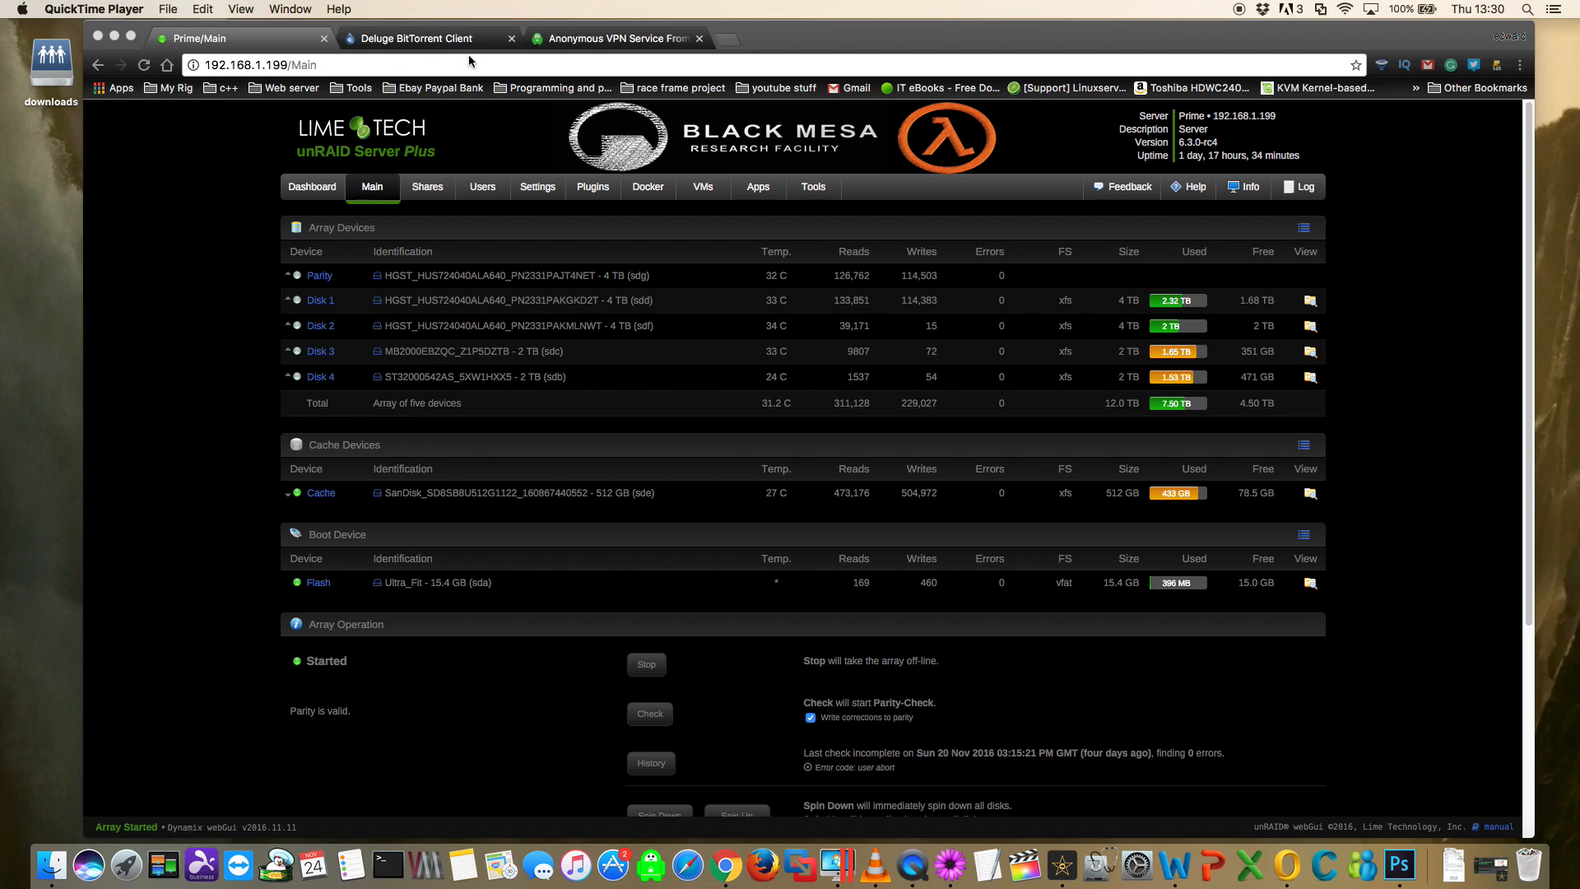
- Review the subscription plans offered on the Private Internet Access website
click(436, 41)
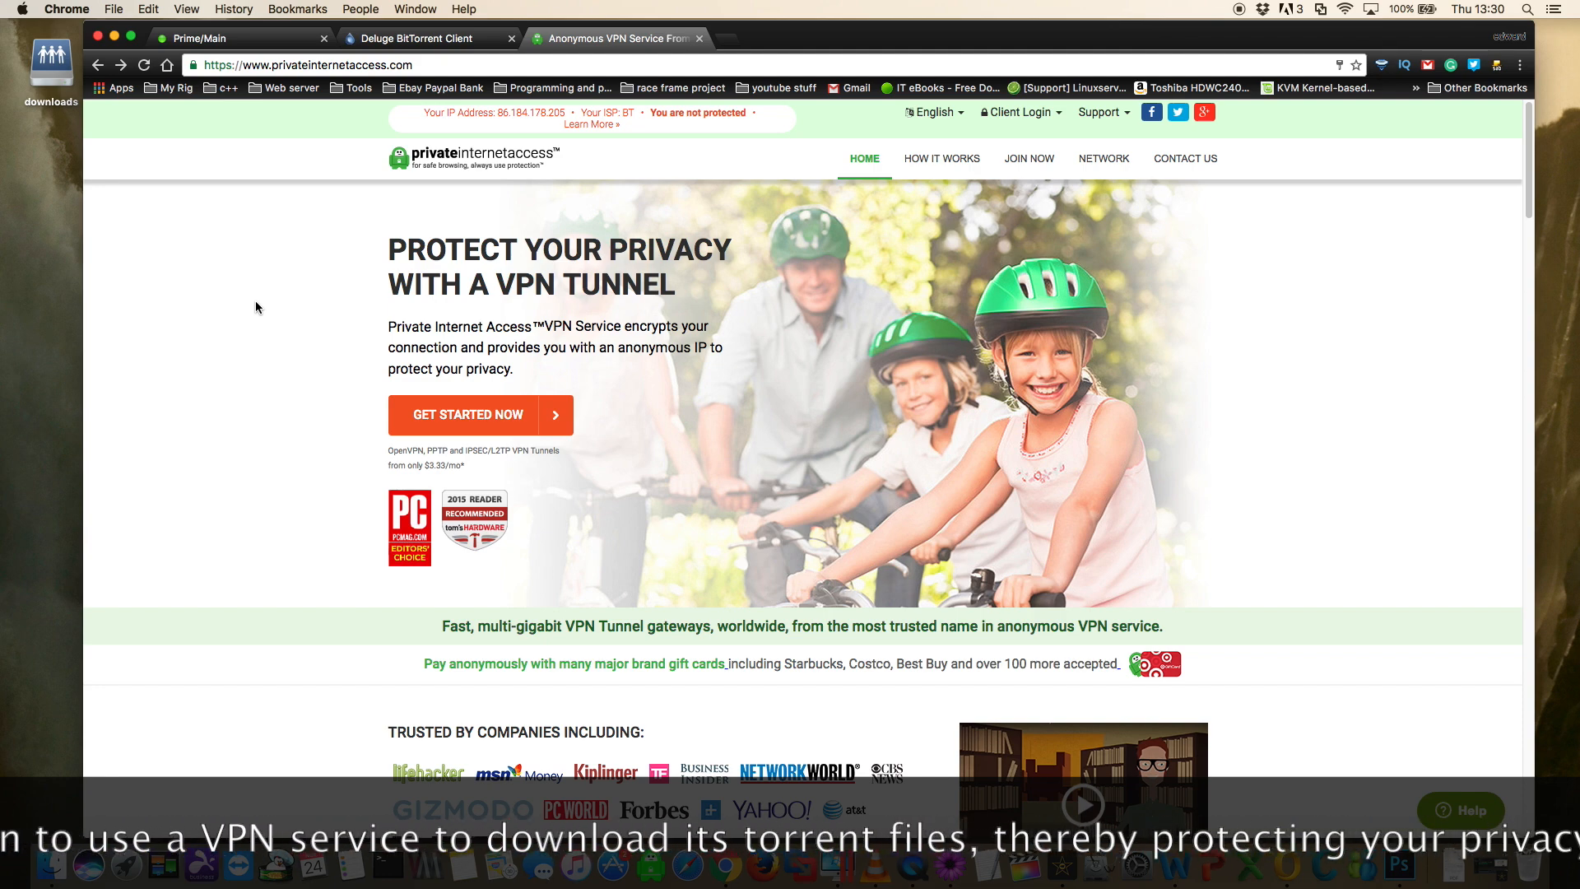
click(1039, 163)
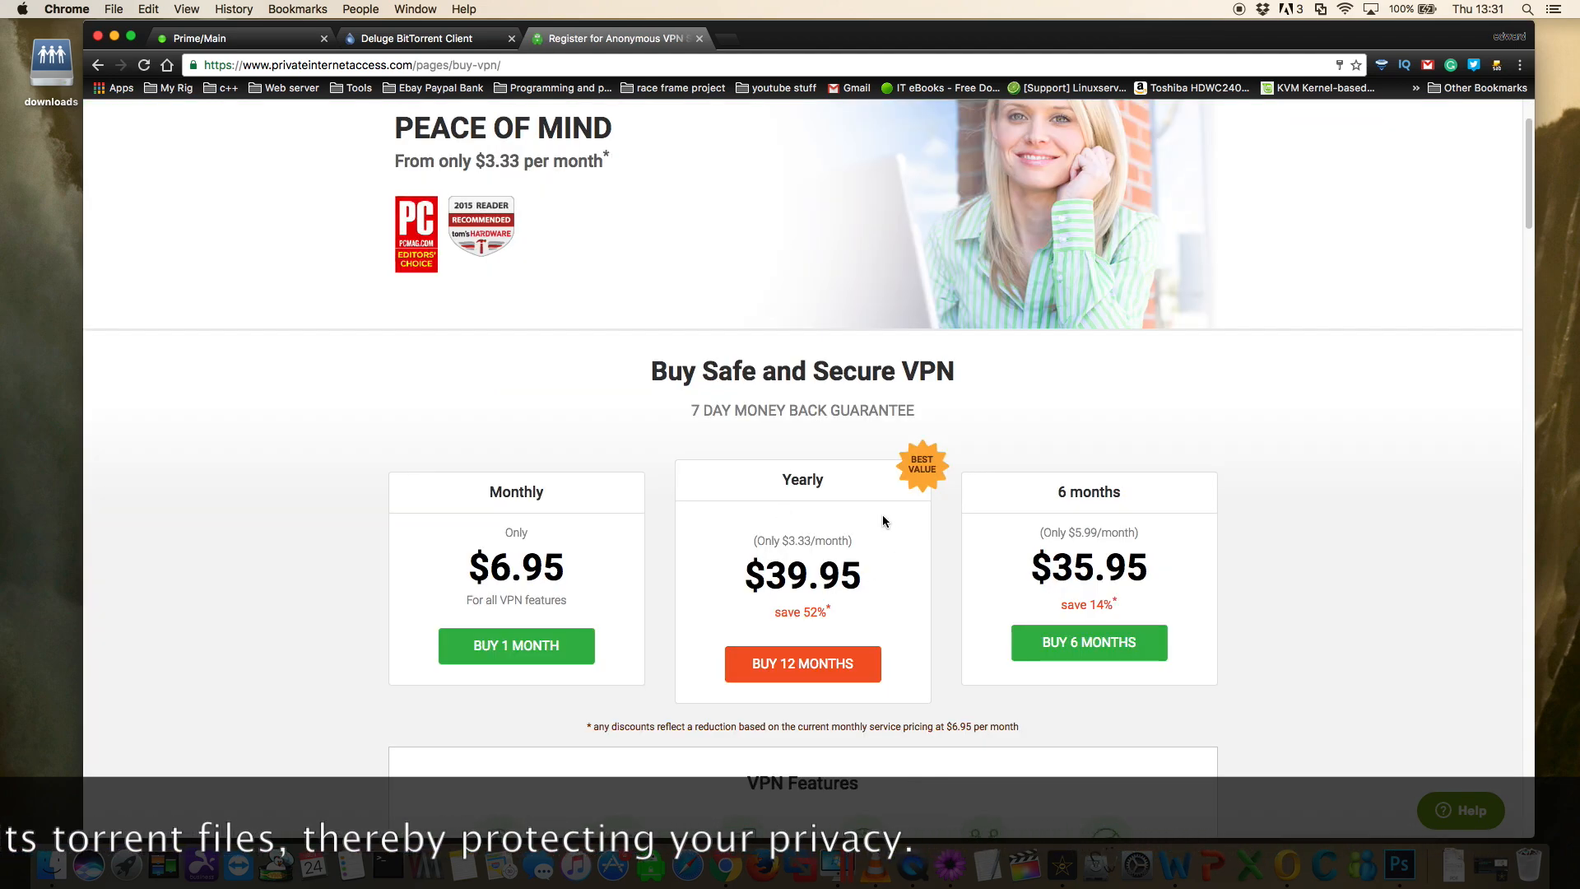
scroll(802, 483, up, 3)
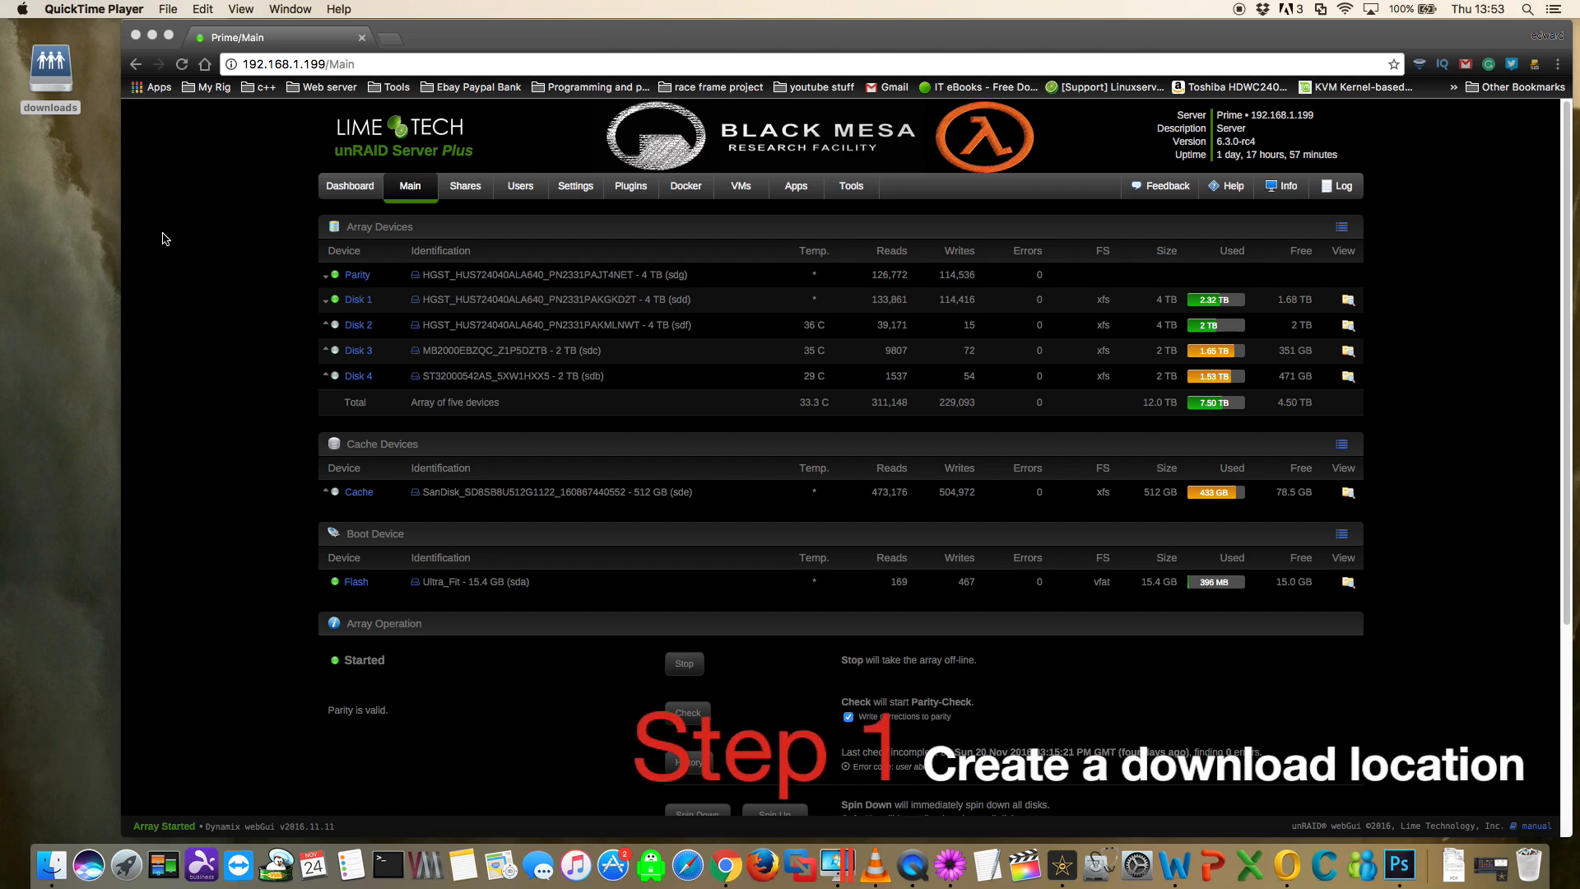
- Add a new unRAID user share named downloads, keeping the default share settings
click(472, 190)
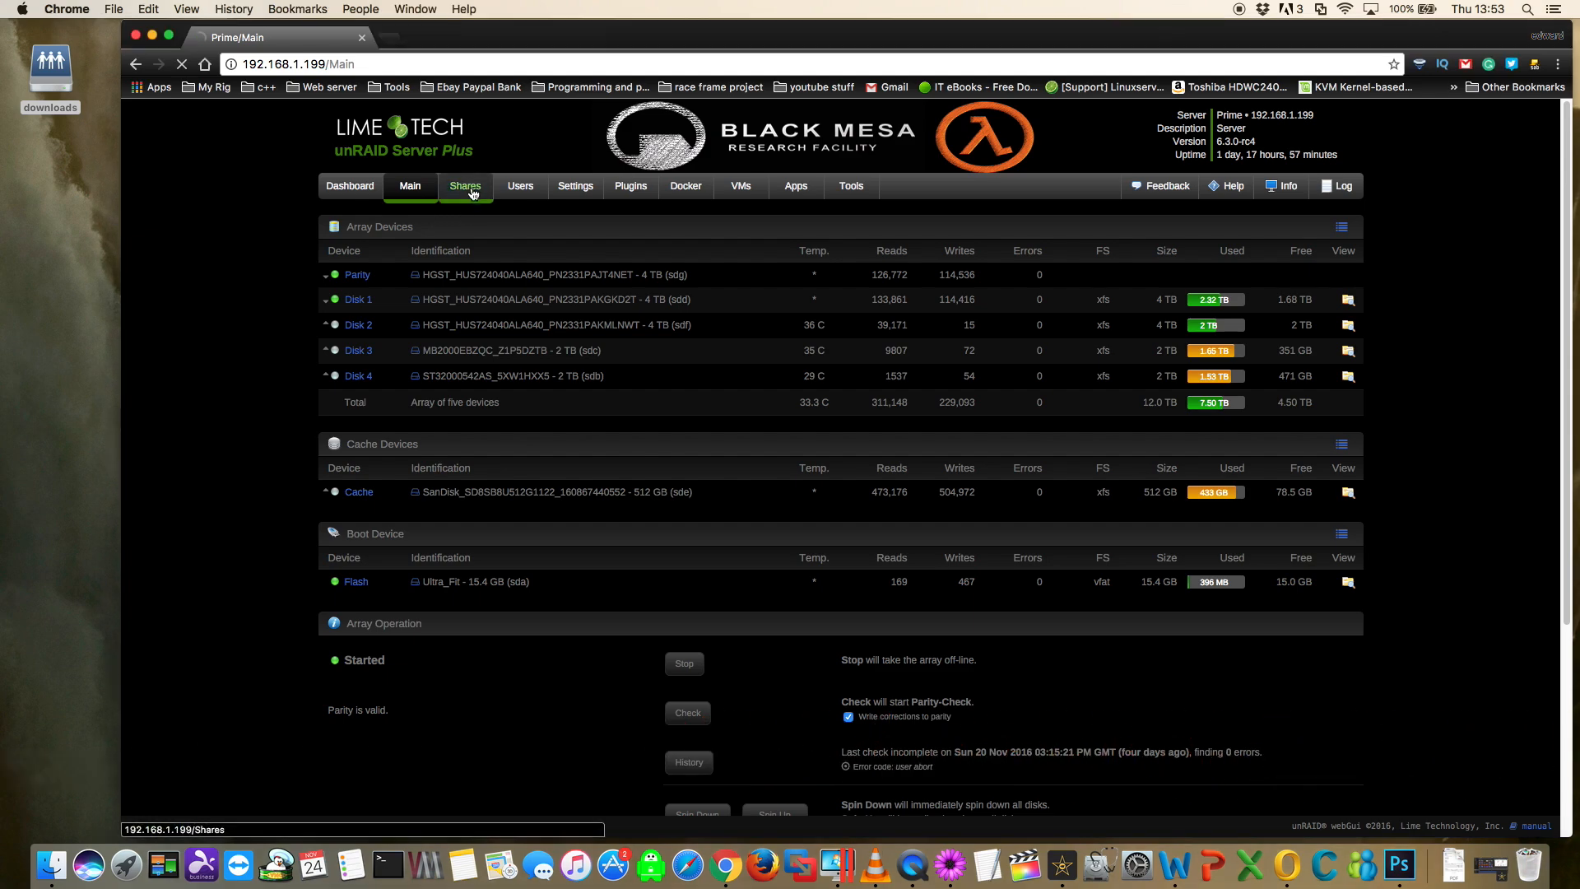
scroll(427, 333, down, 5)
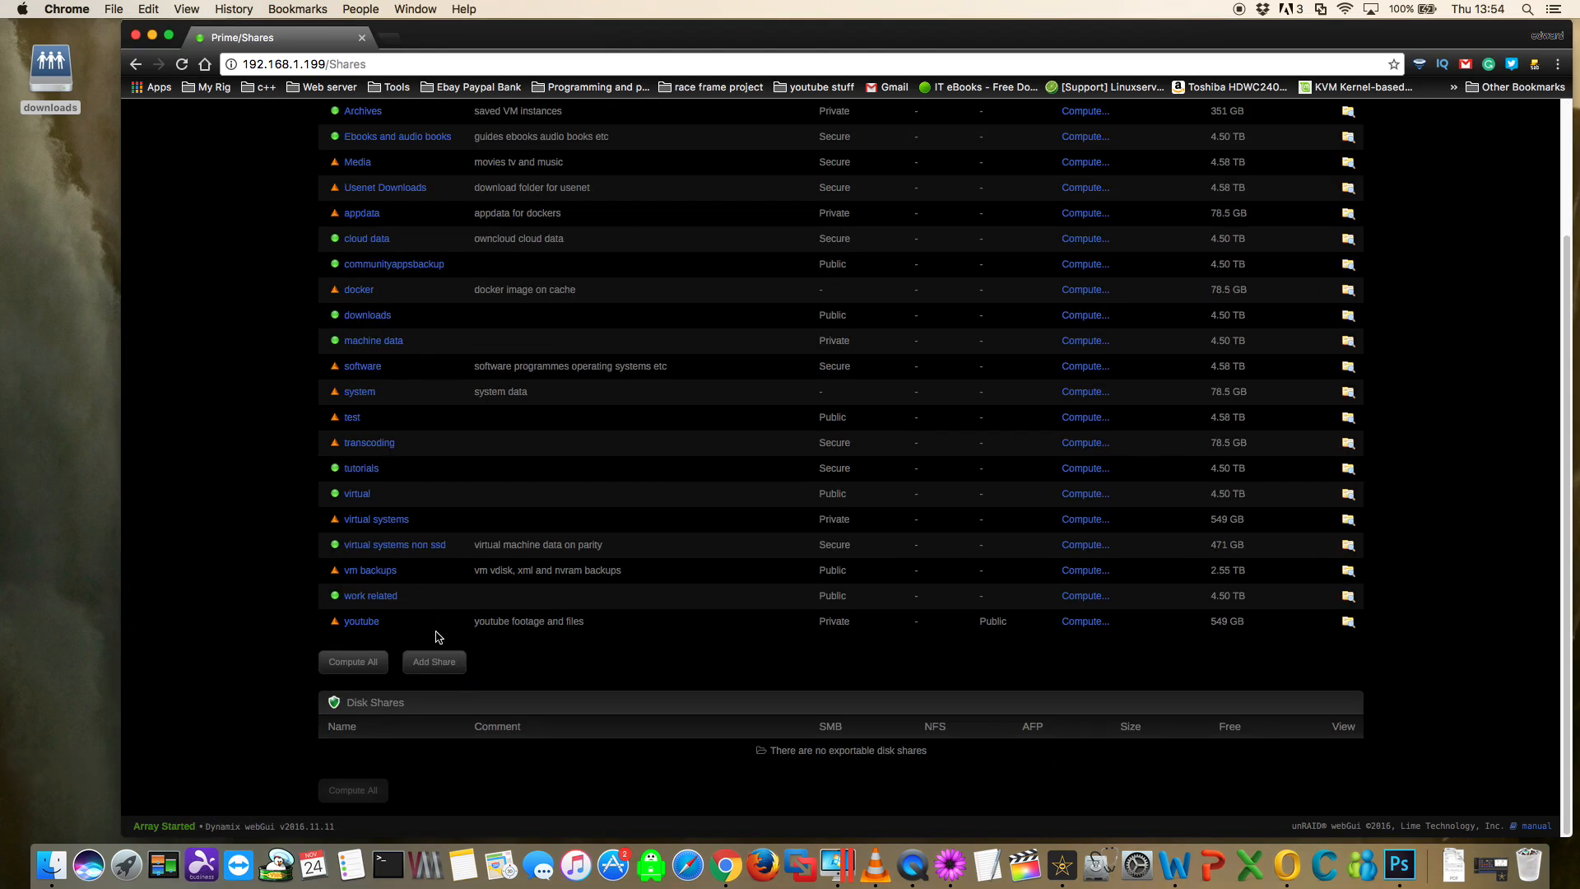
click(431, 663)
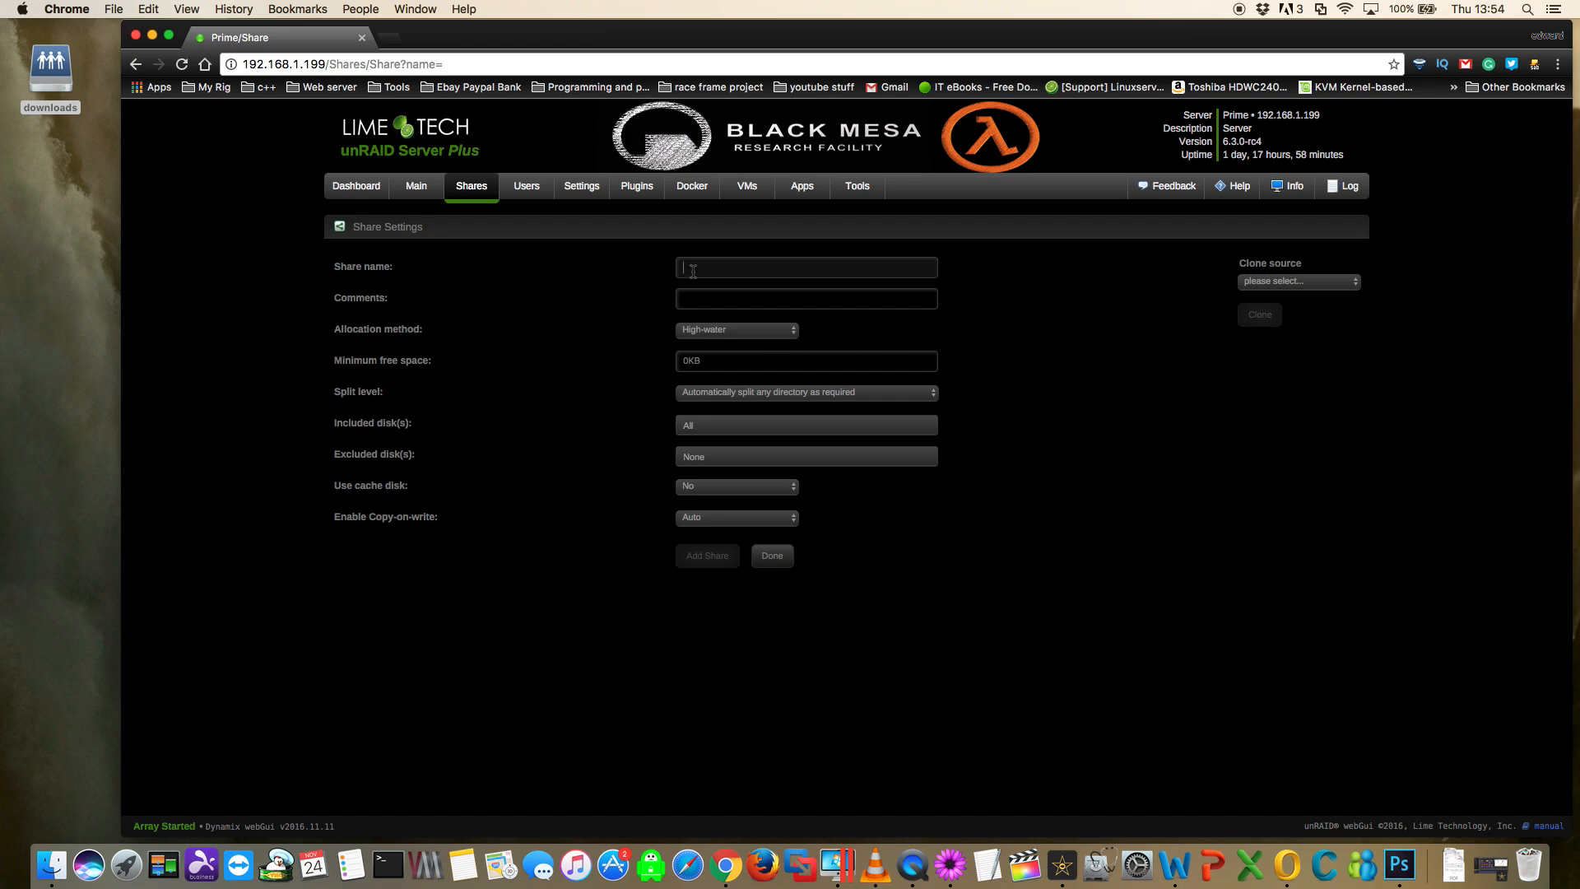
text(downloads)
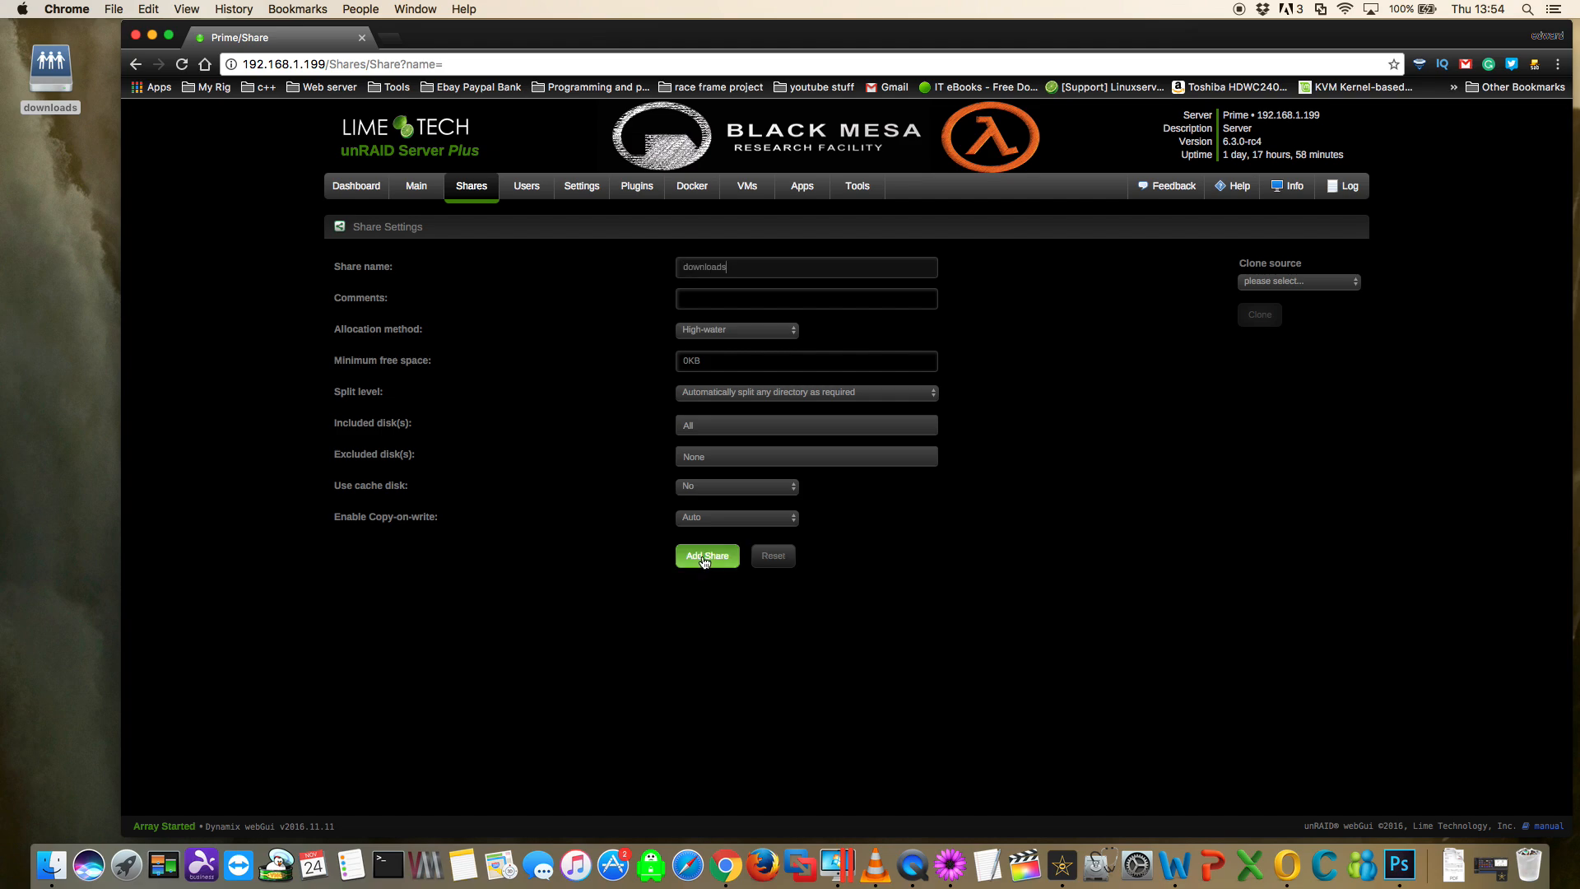
click(704, 560)
- Open the mounted downloads share from the desktop and create a folder named complete in it
click(420, 195)
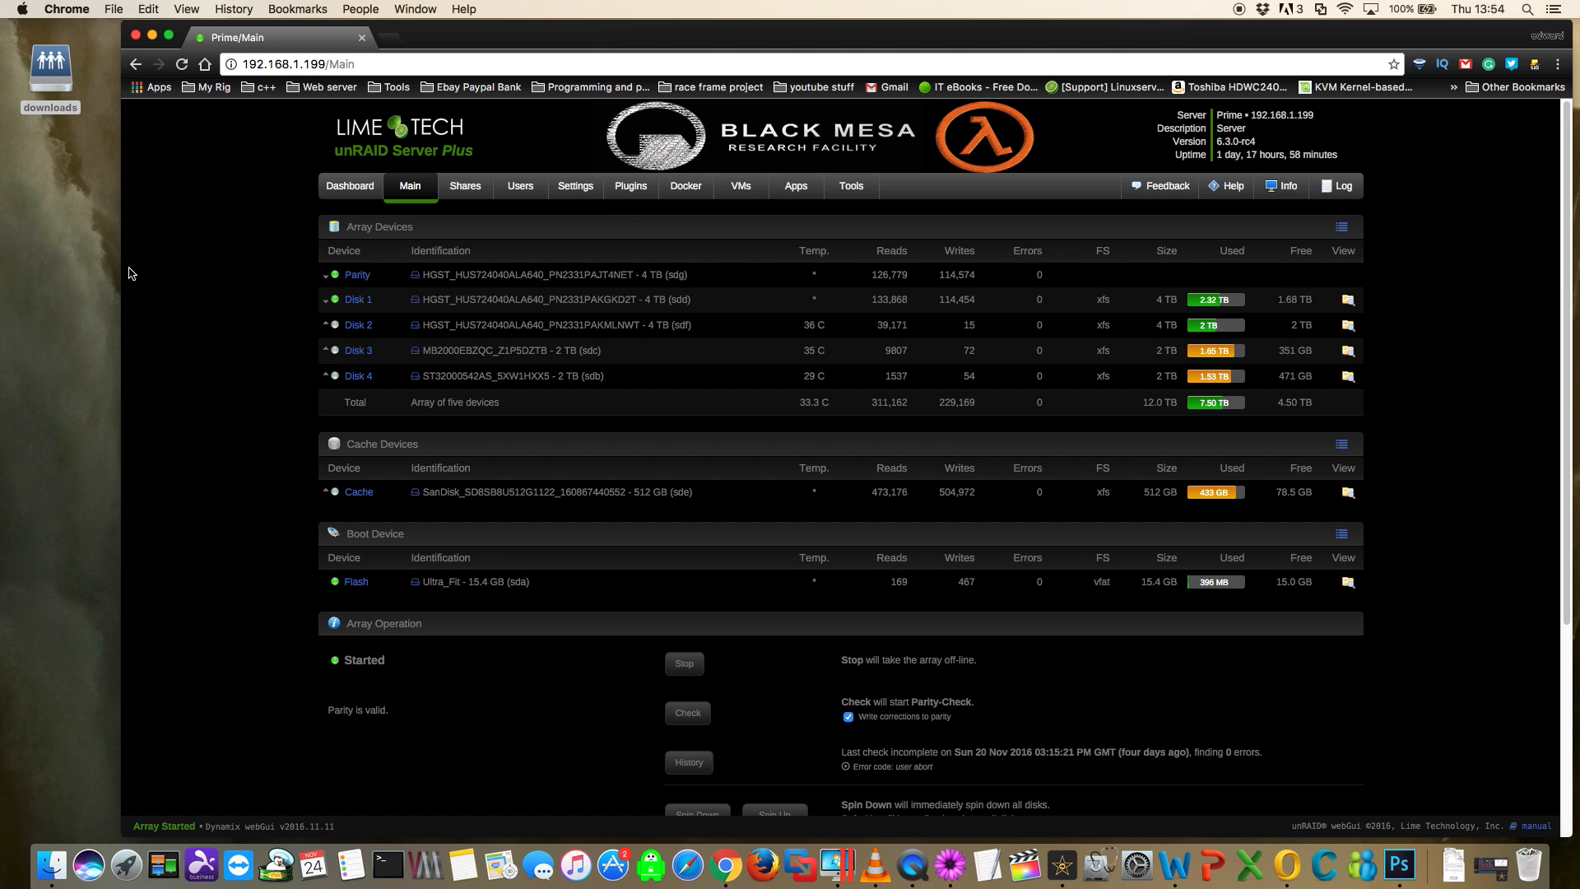
click(54, 74)
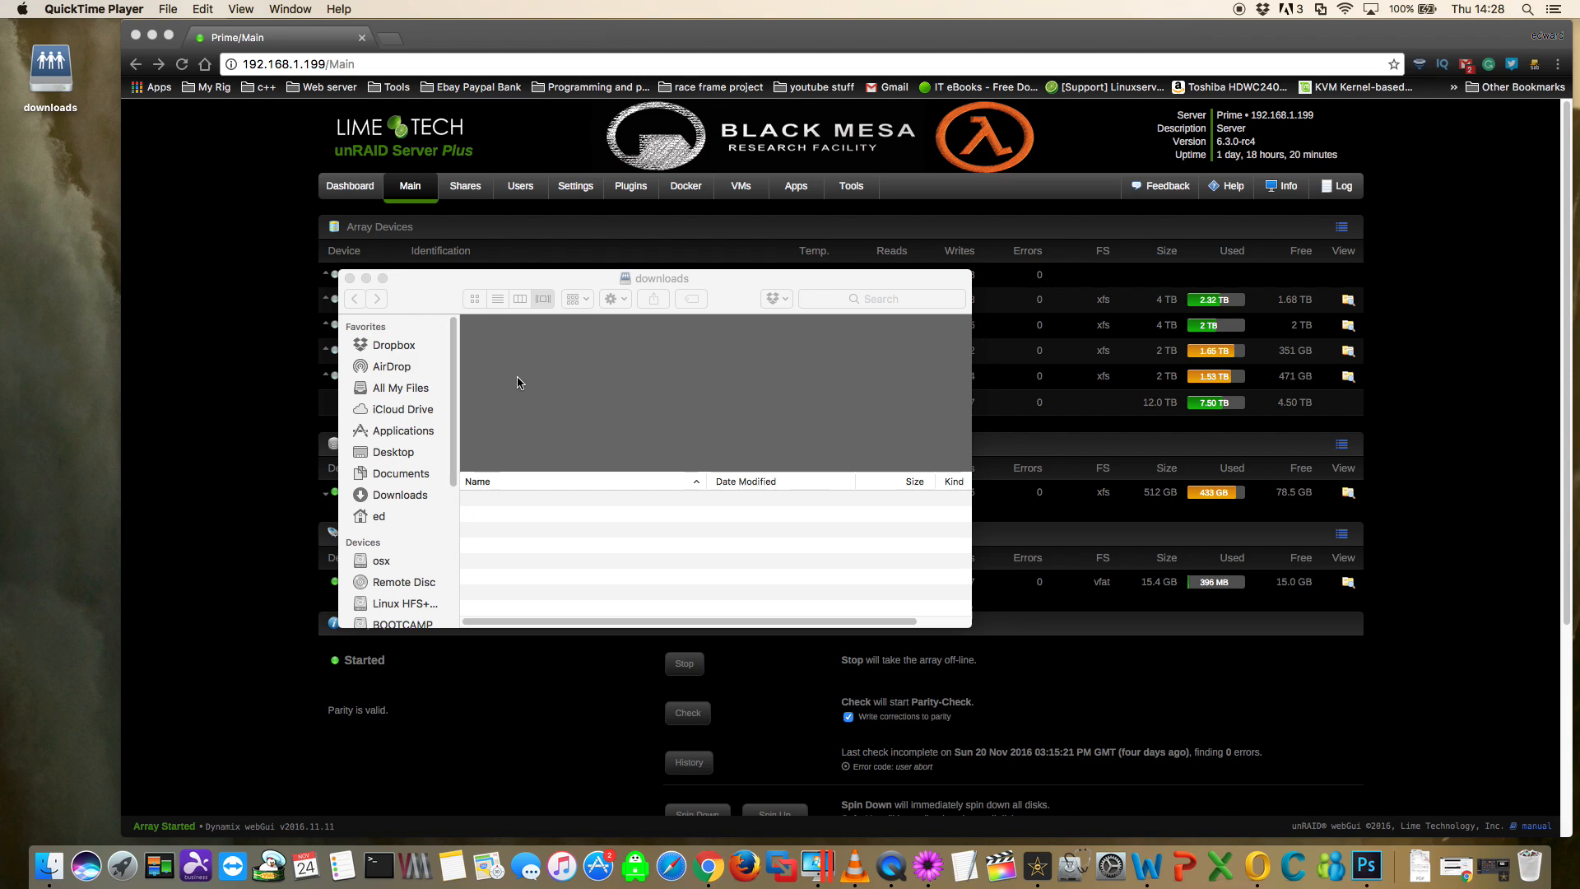
right_click(502, 510)
click(540, 523)
text(complete)
key(Return)
- Create a second folder named incomplete in the downloads share and close its window
right_click(524, 531)
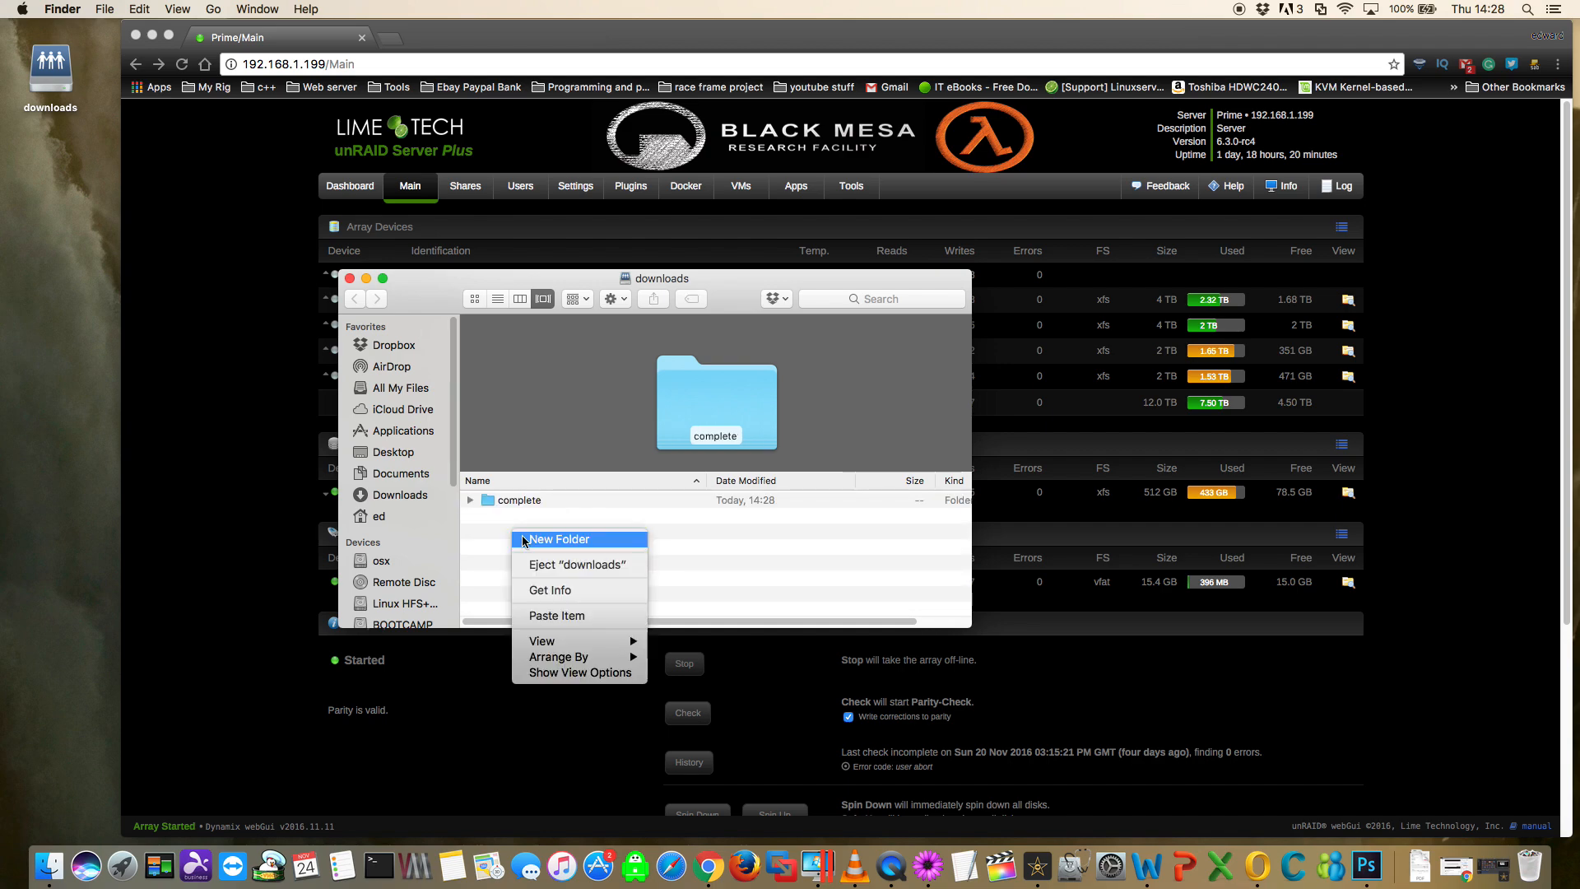
click(535, 536)
text(incompl)
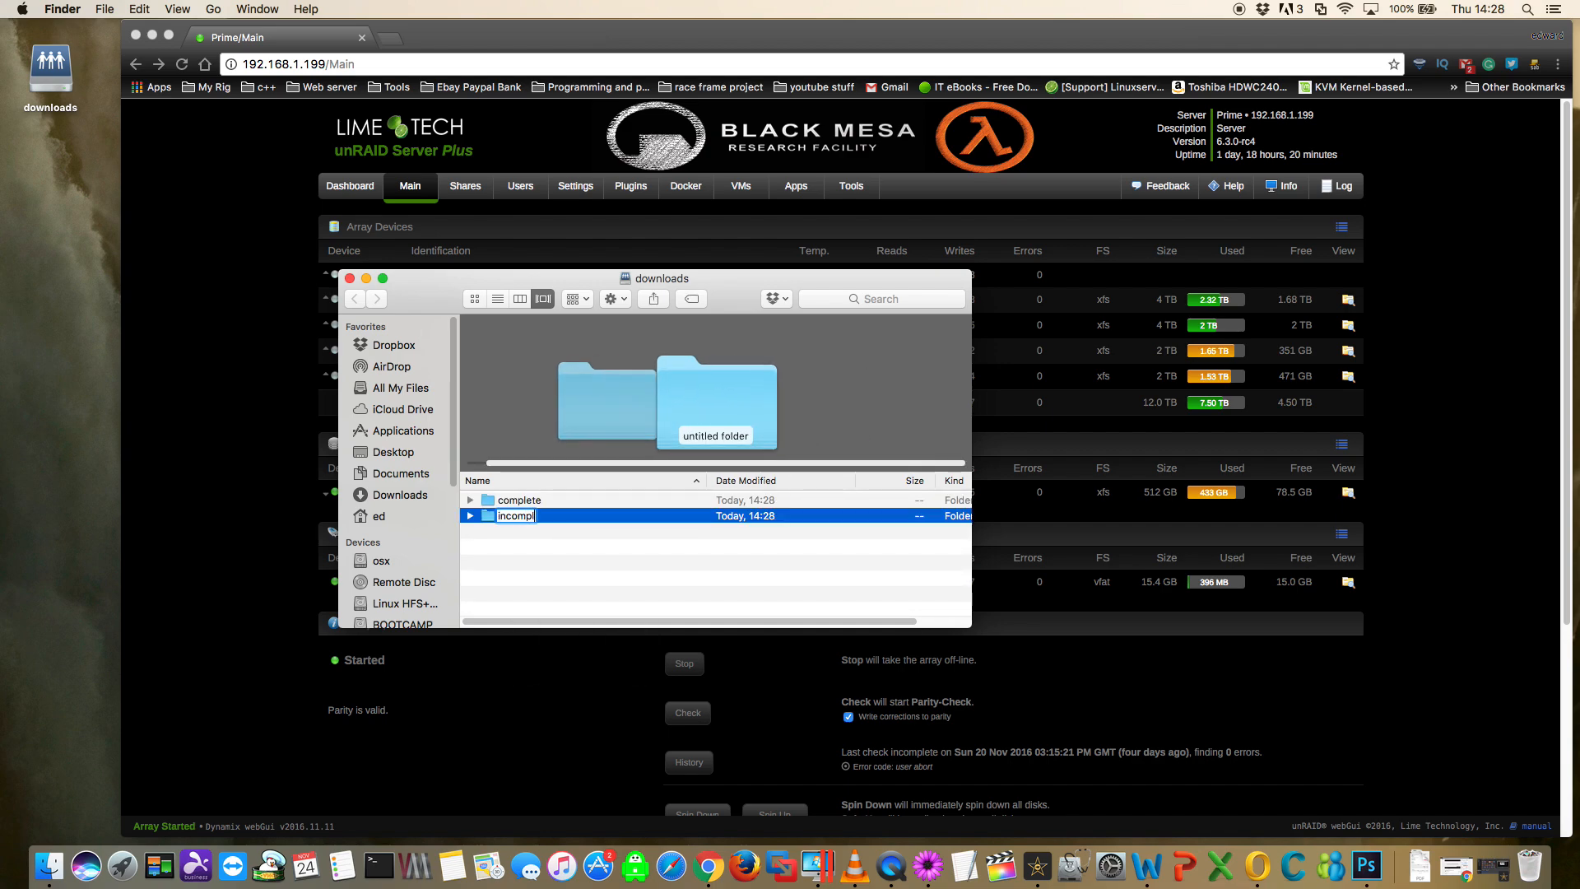
text(ete)
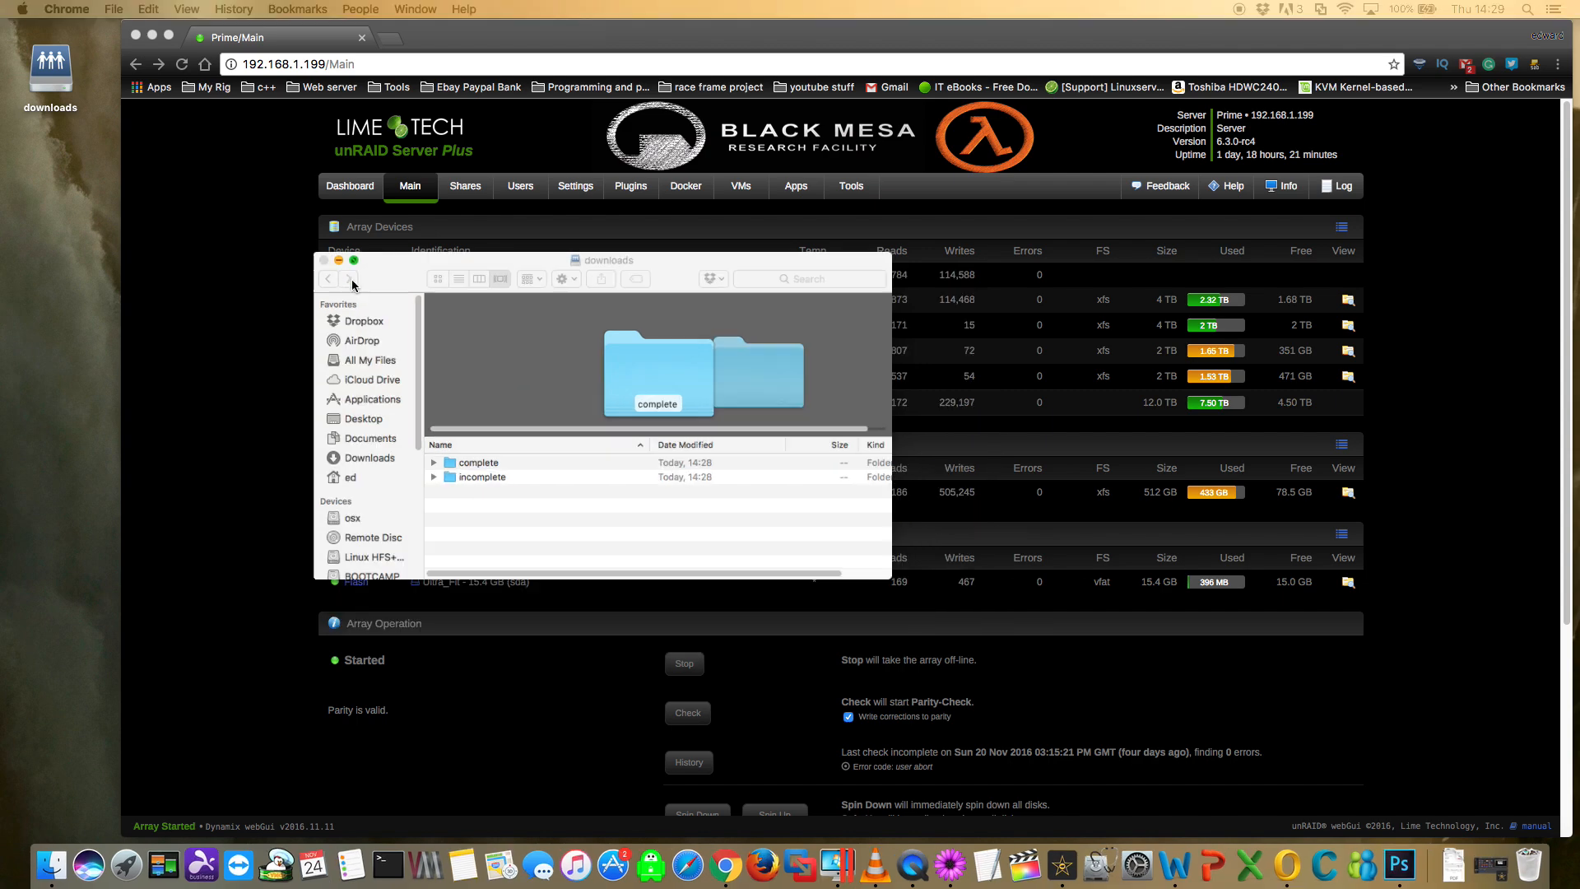
click(350, 279)
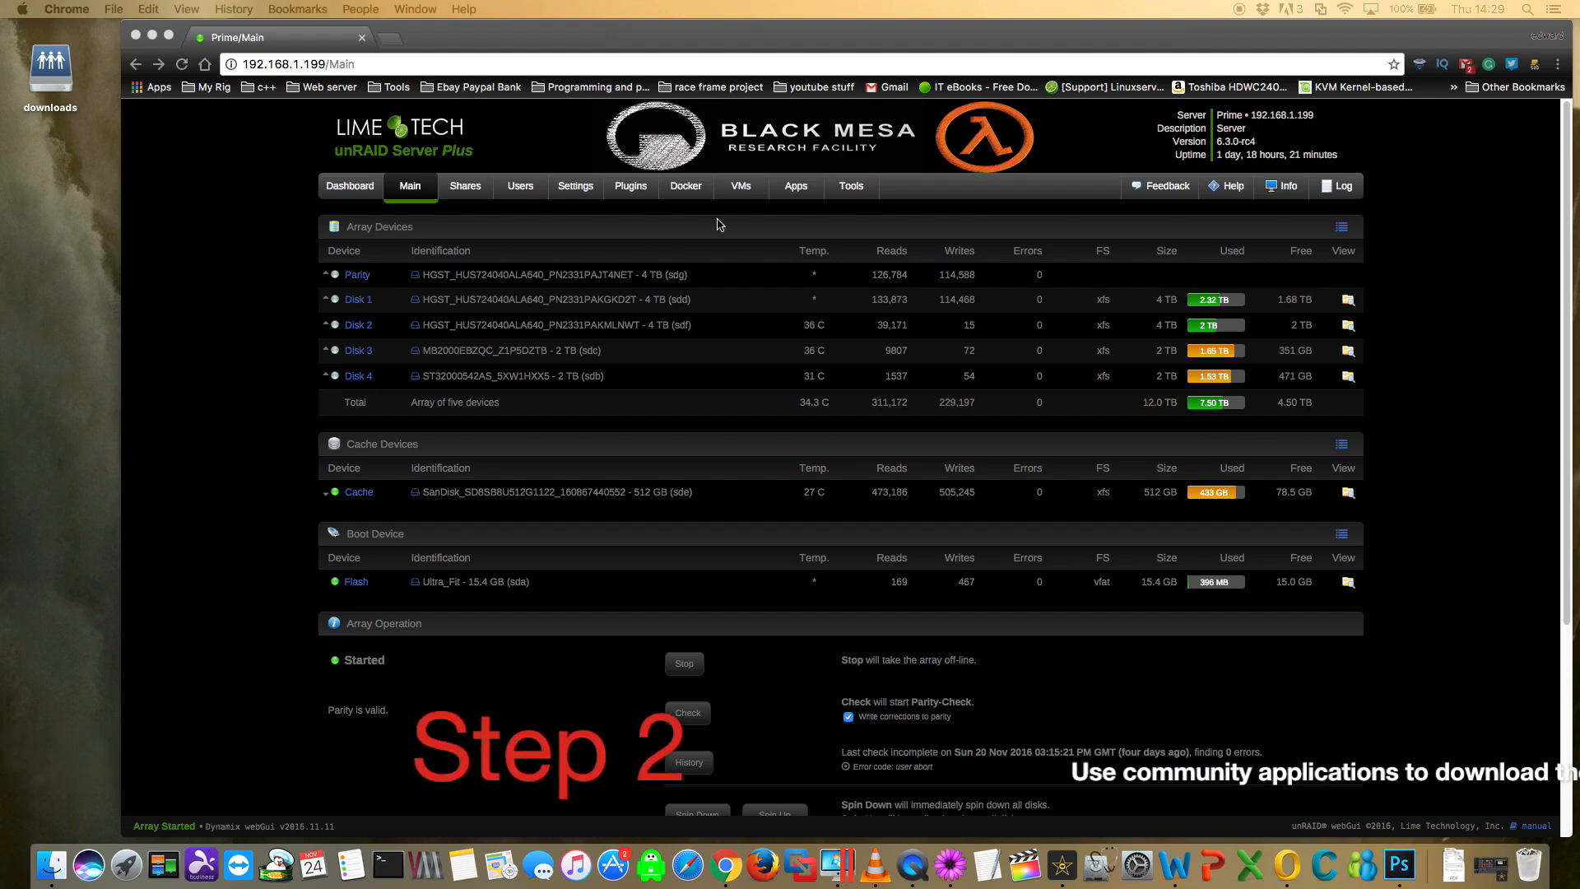
- Search Community Applications for deluge and add the binhex-delugevpn container
click(796, 187)
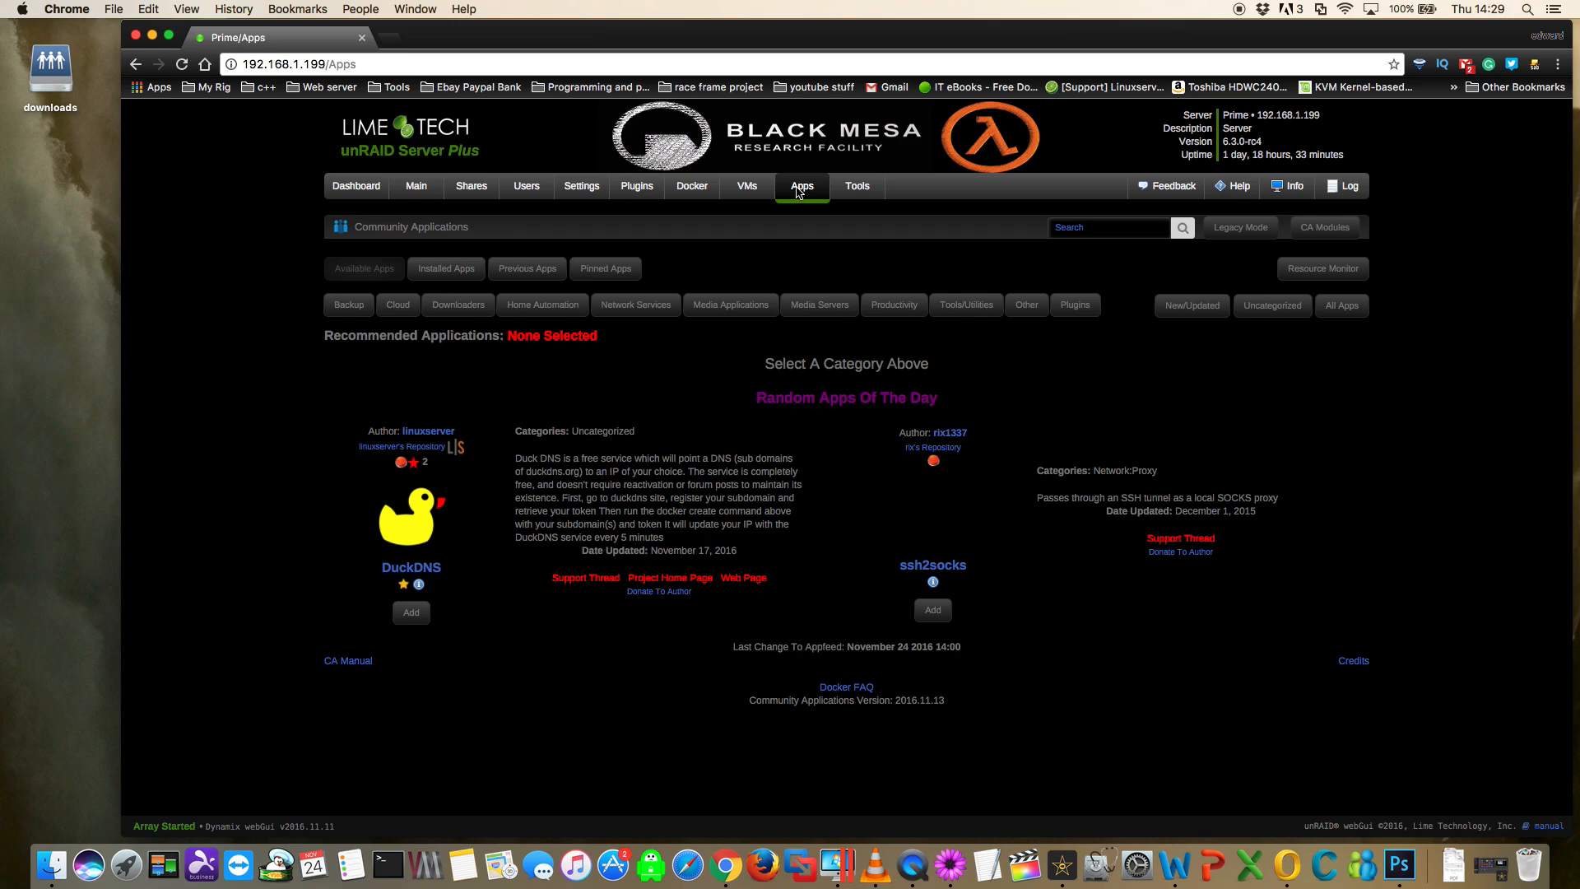
click(1063, 230)
text(deluge)
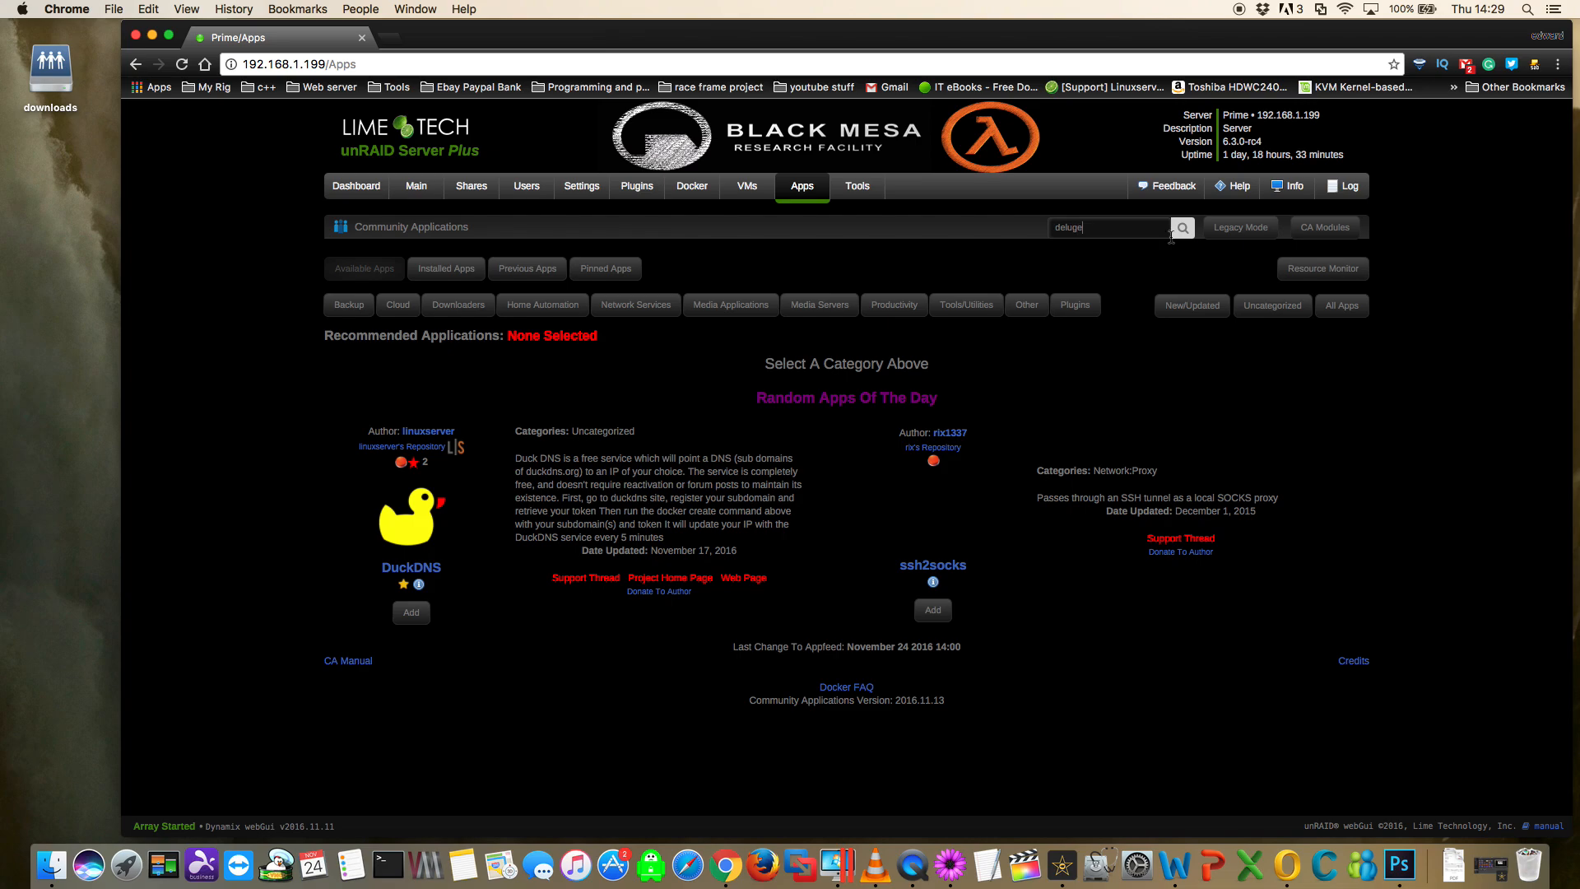
key(Return)
scroll(1144, 322, down, 5)
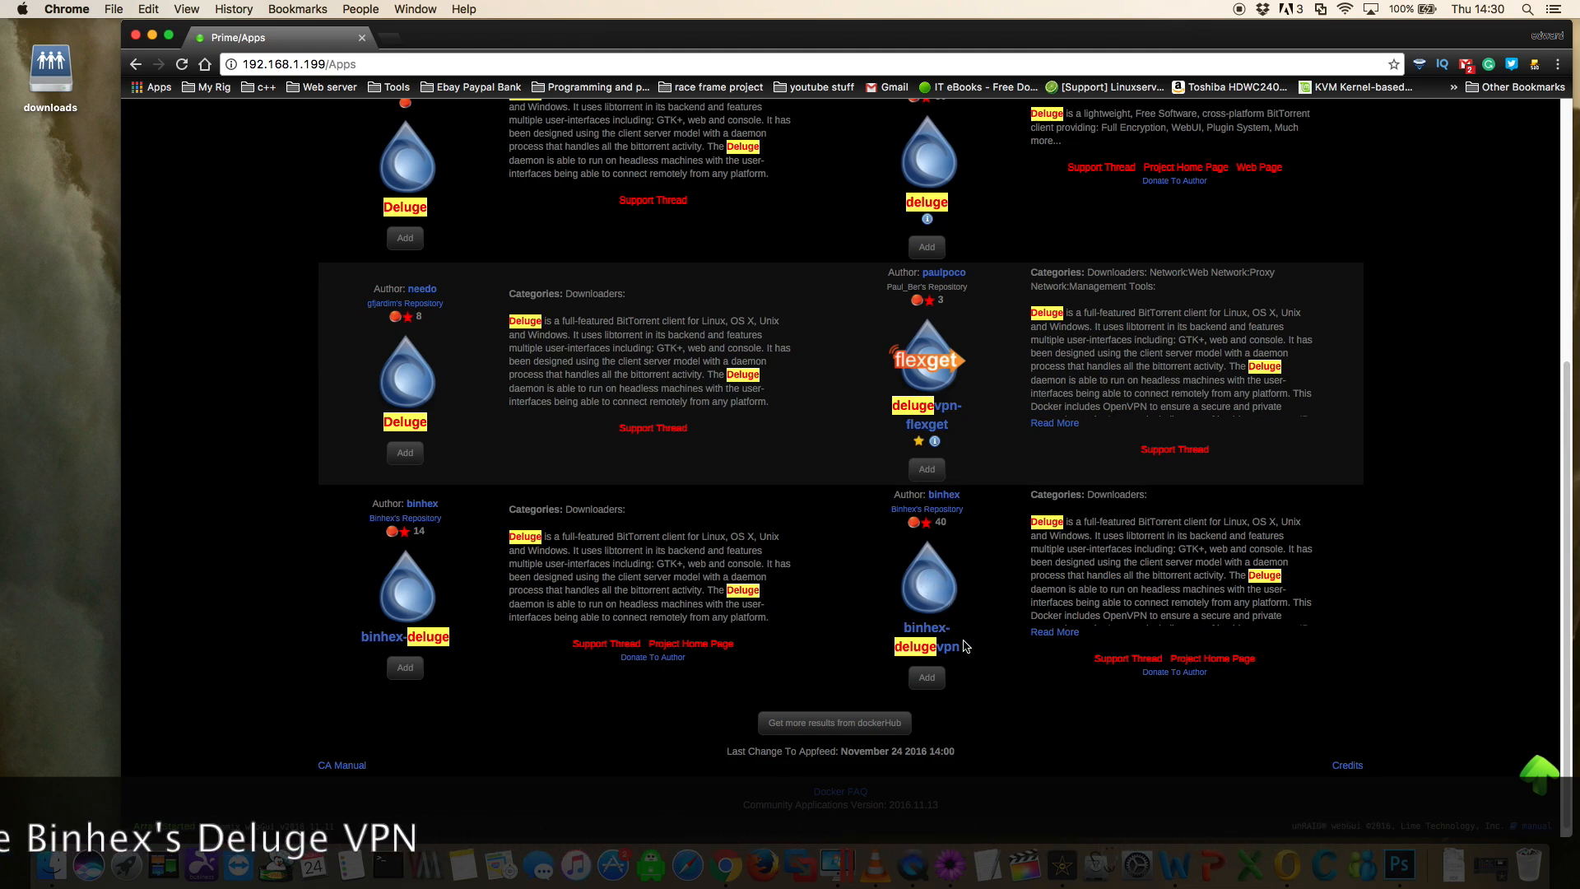
click(927, 679)
- Set Host Path 2, the container's /data path, to /mnt/user/downloads/
scroll(1119, 577, down, 5)
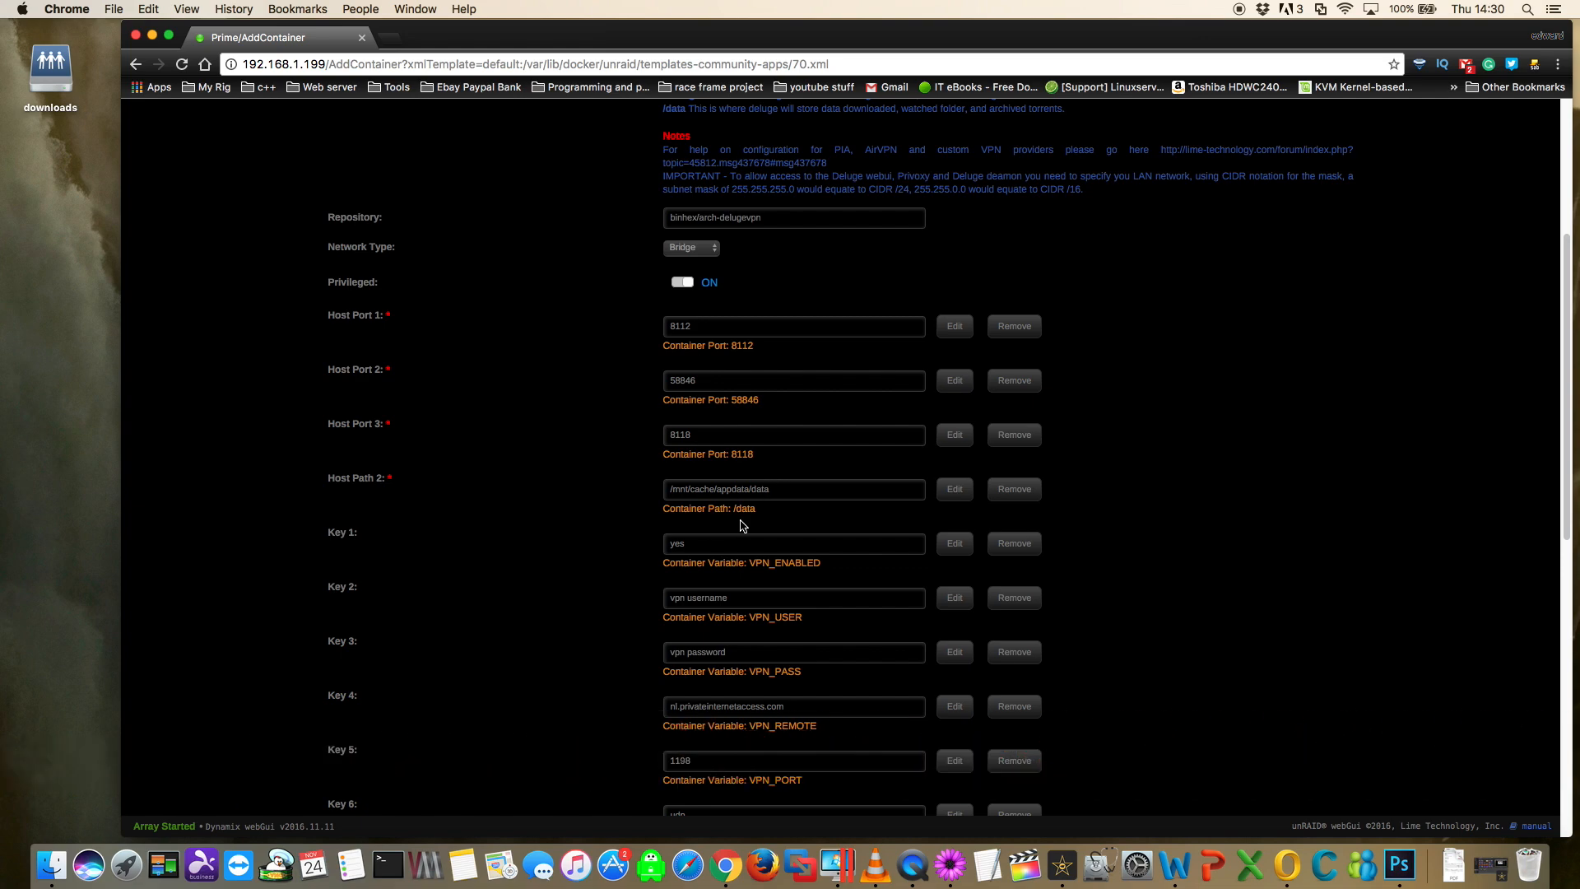
click(792, 489)
click(692, 512)
click(693, 512)
click(693, 512)
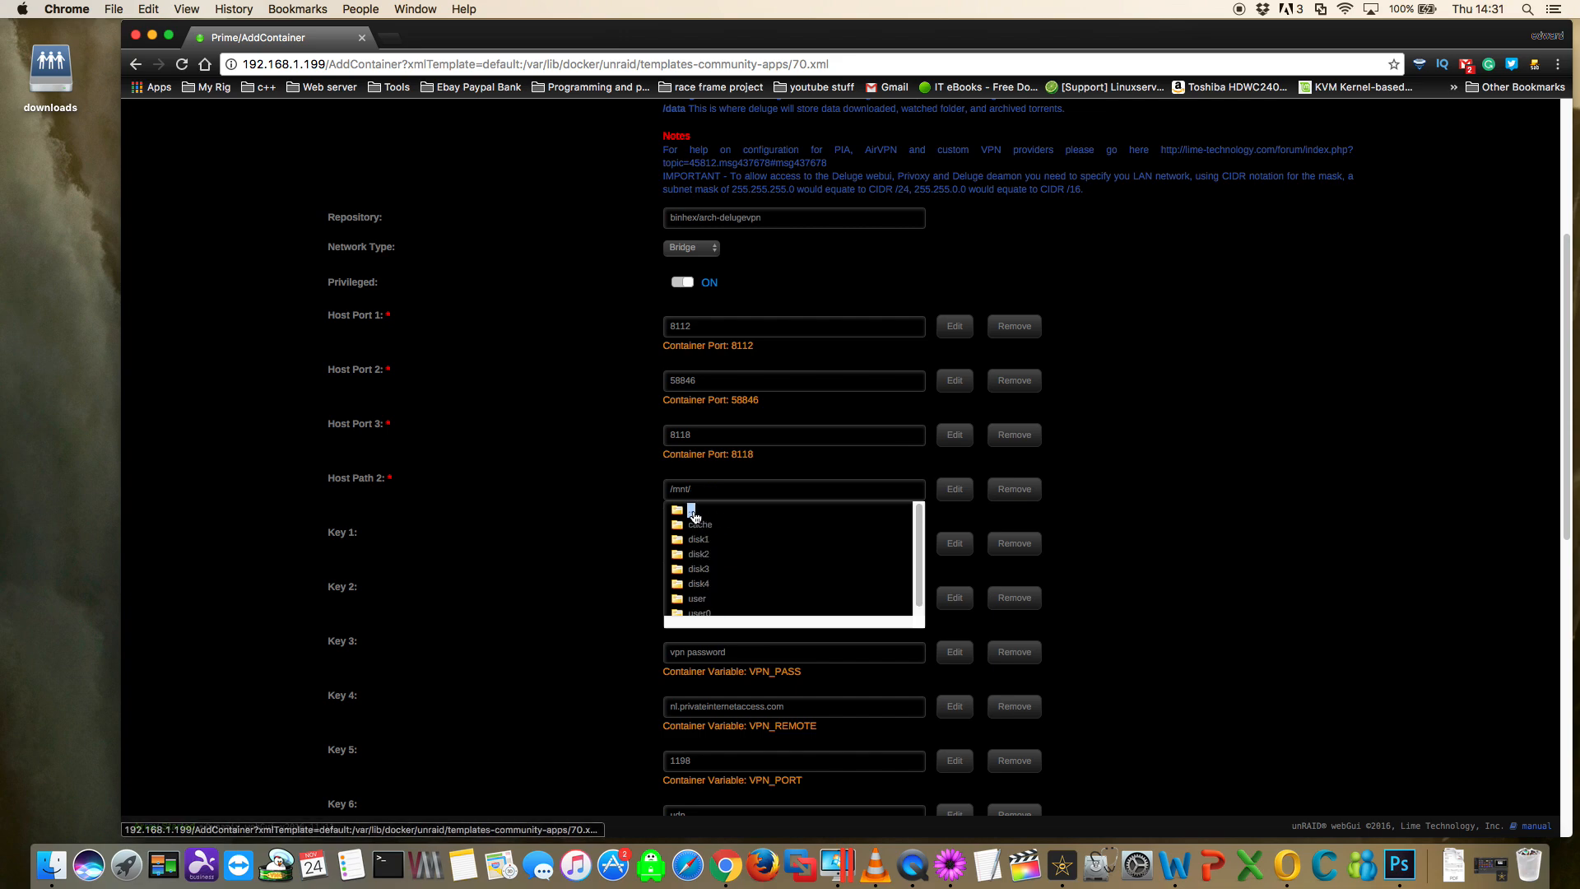
click(700, 602)
scroll(724, 593, down, 2)
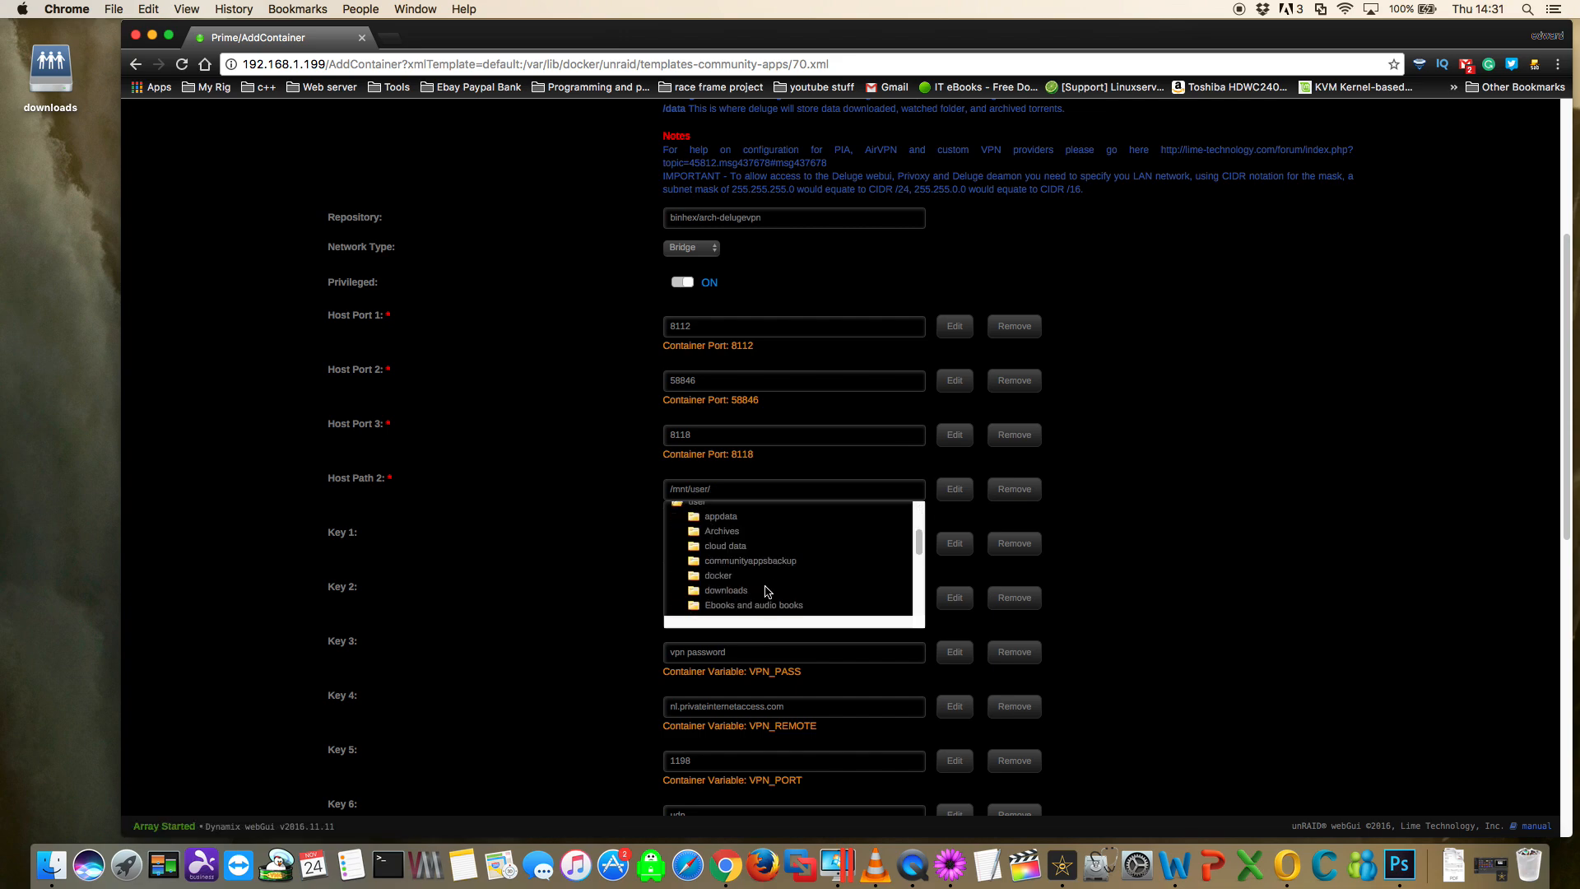
click(727, 592)
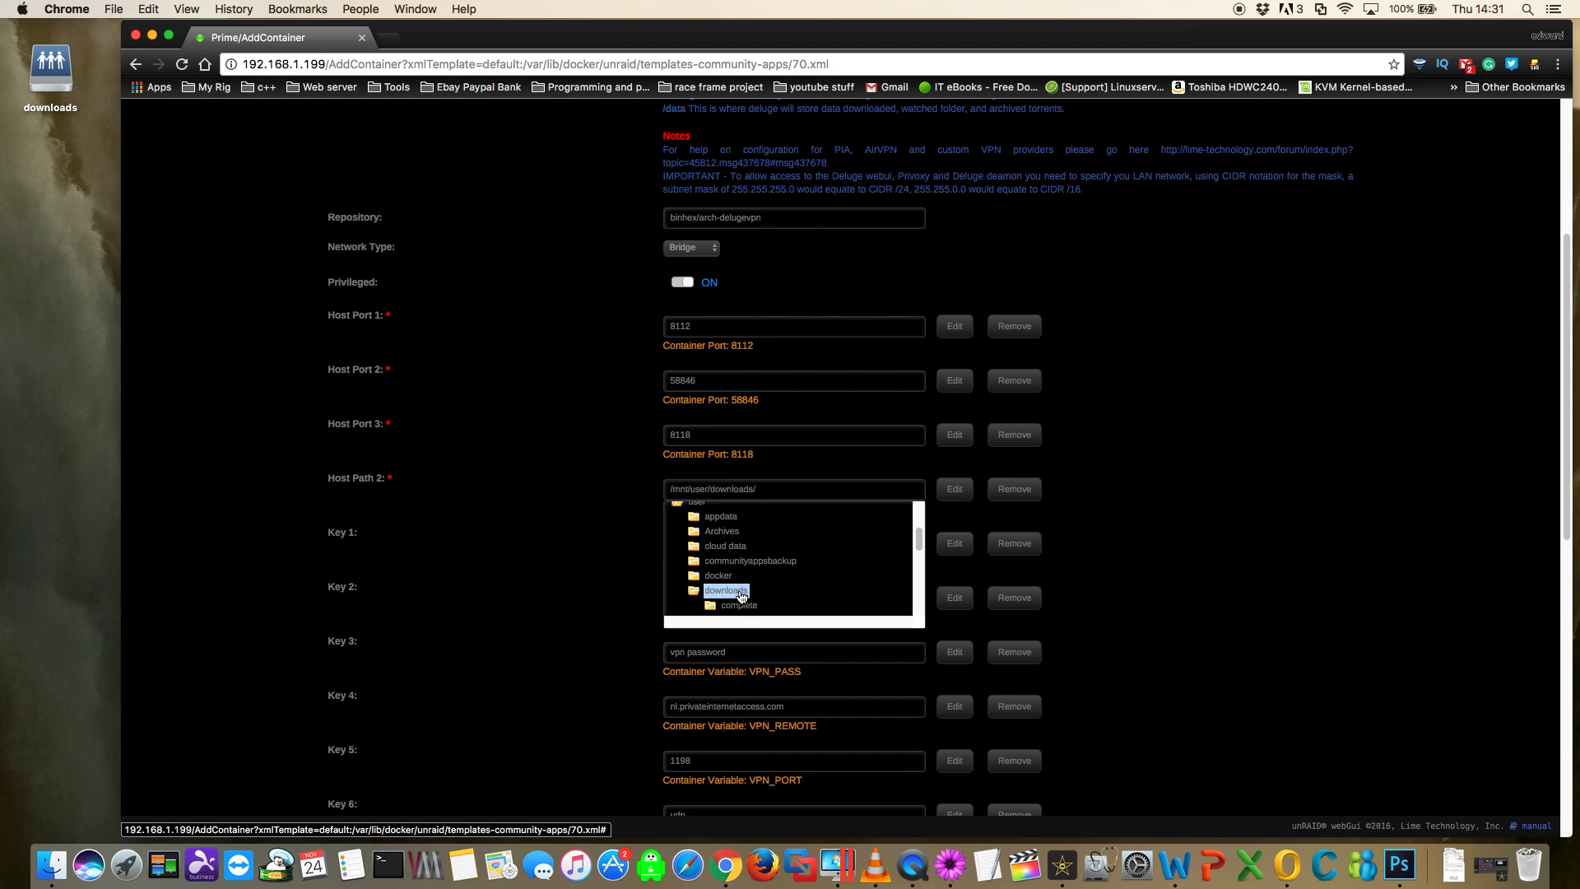
click(1133, 481)
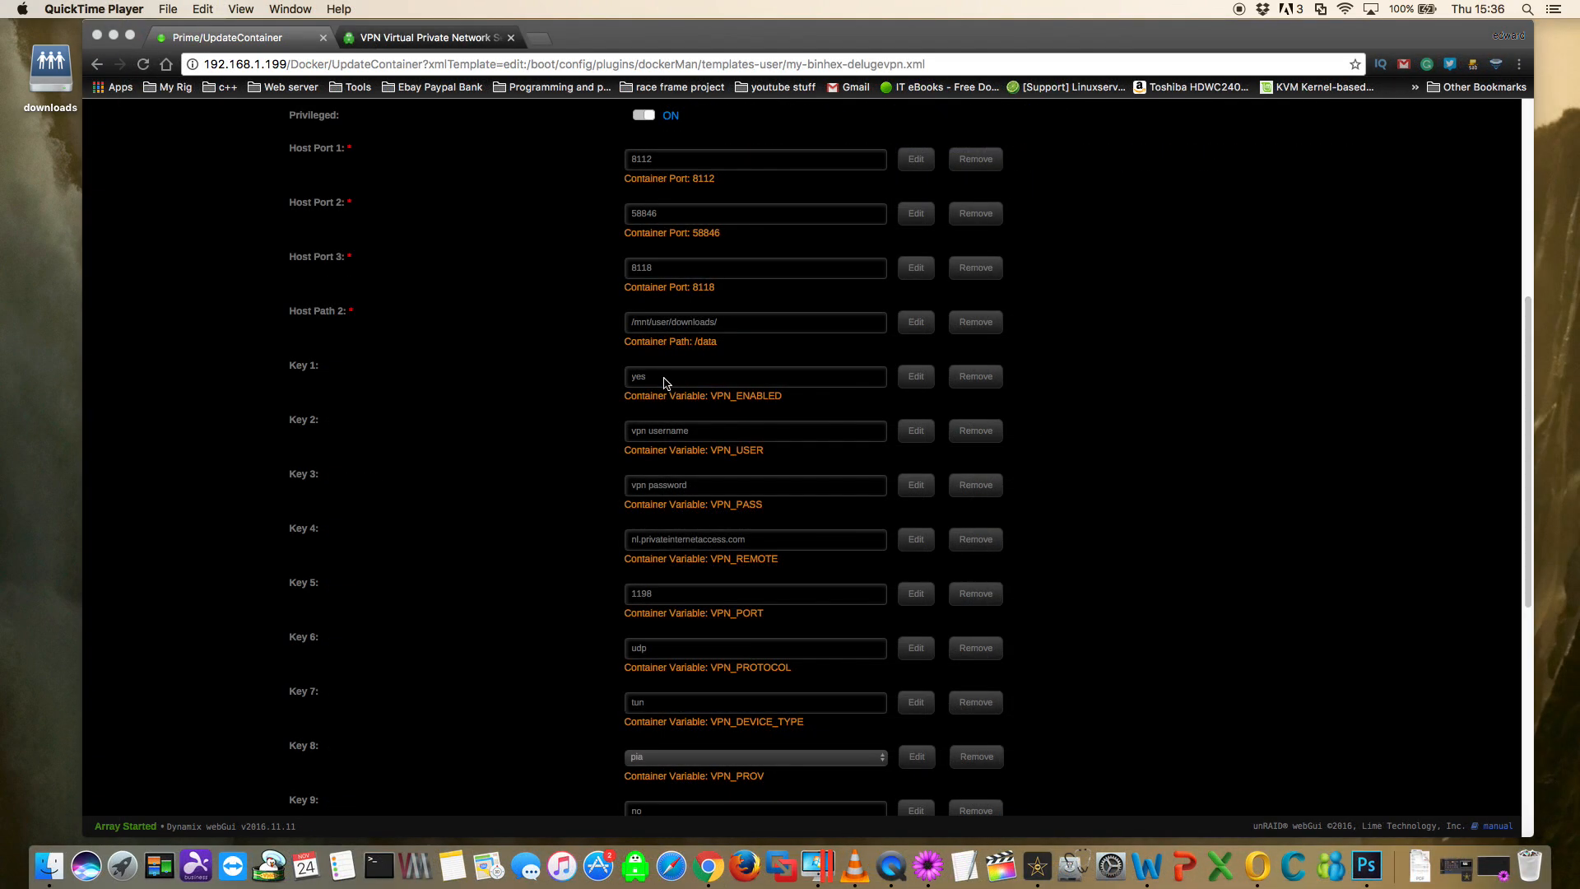
- Re-enter yes as the value of the VPN_ENABLED variable
click(664, 378)
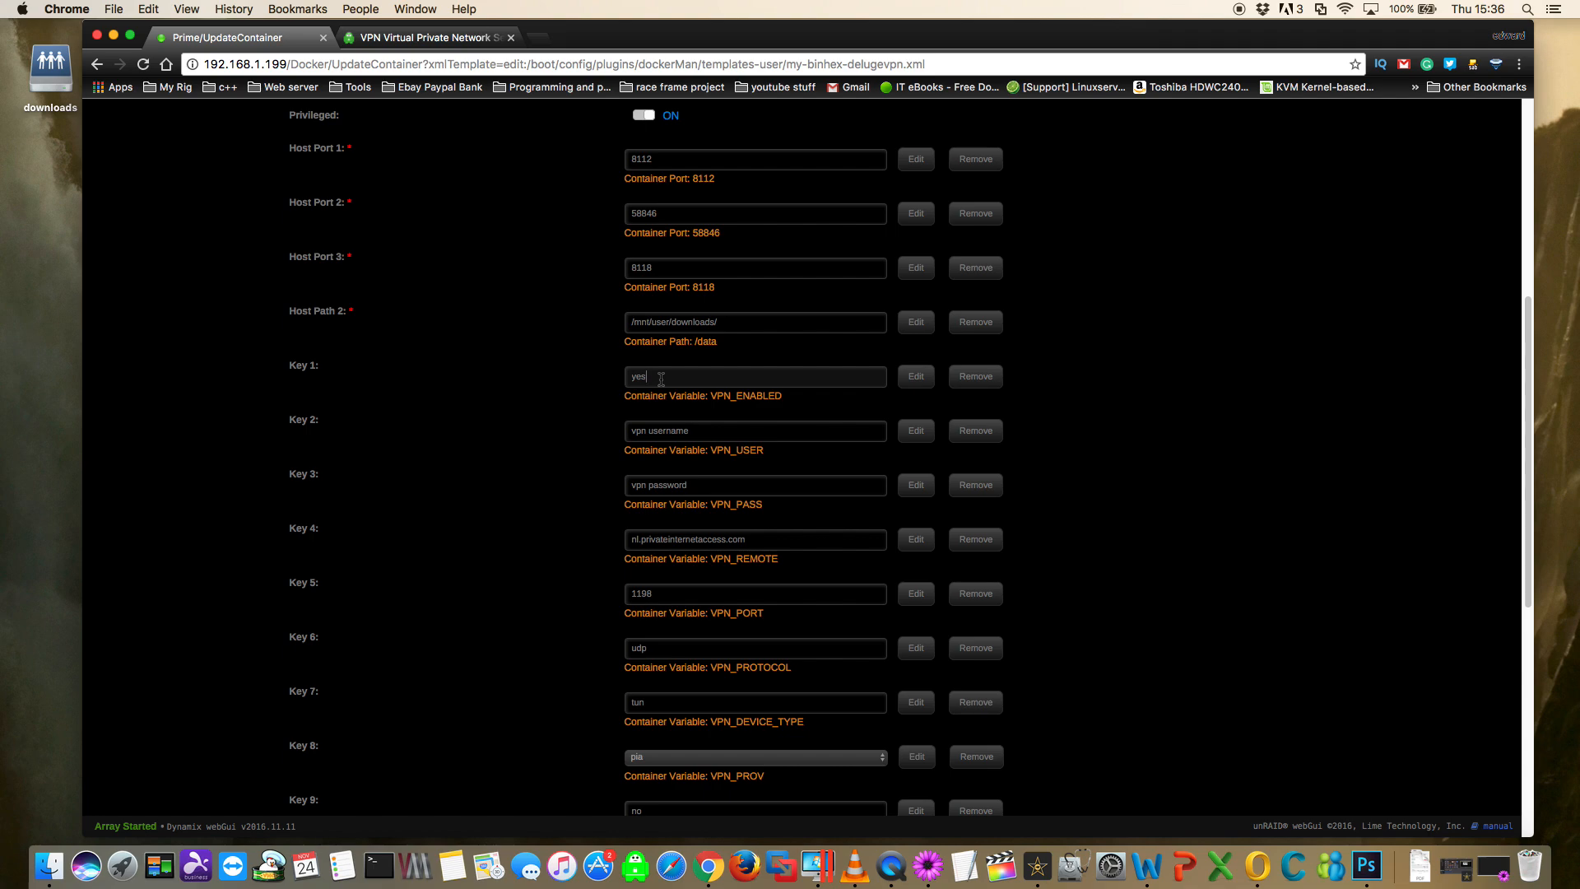
click(693, 374)
key(BackSpace)
key(BackSpace)
key(BackSpace)
key(BackSpace)
key(BackSpace)
text(yes)
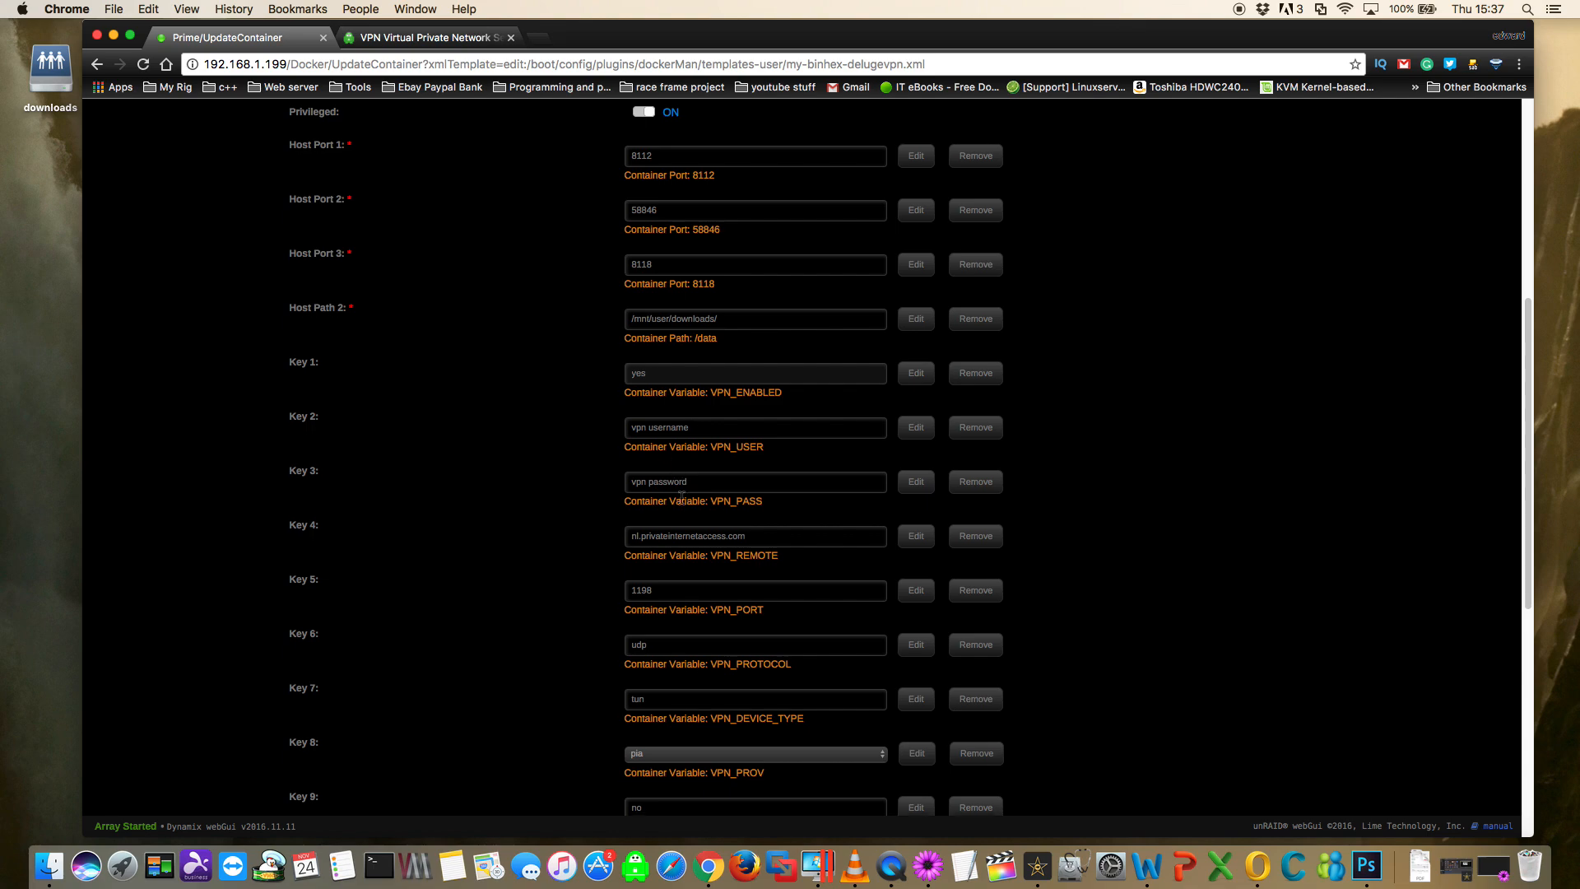
- Choose pia as the VPN provider for the VPN_PROV variable
scroll(698, 529, down, 3)
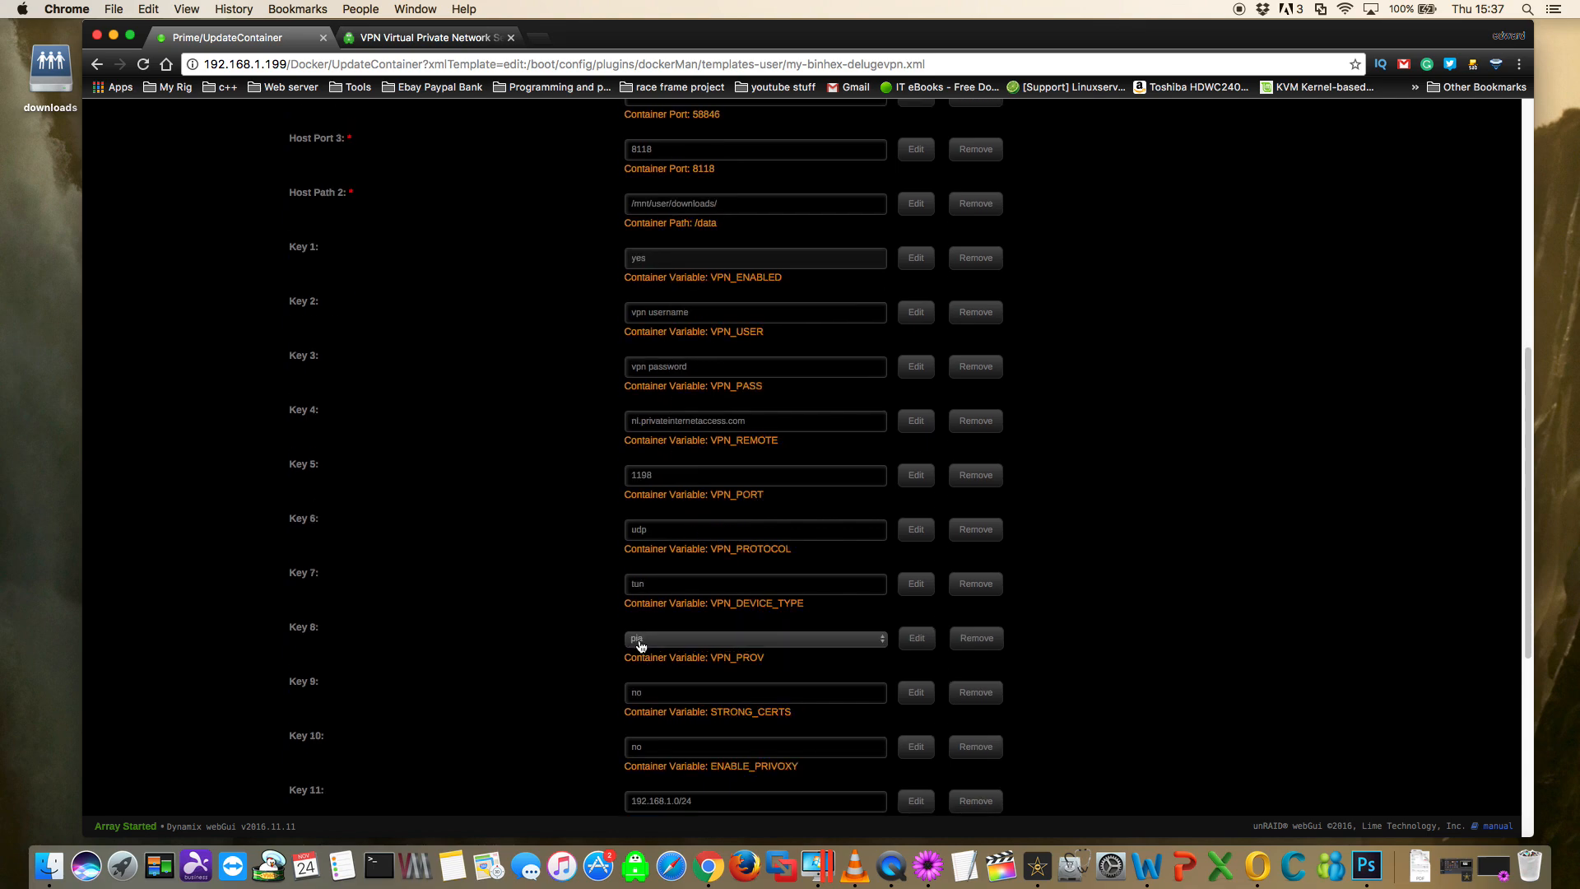
click(881, 644)
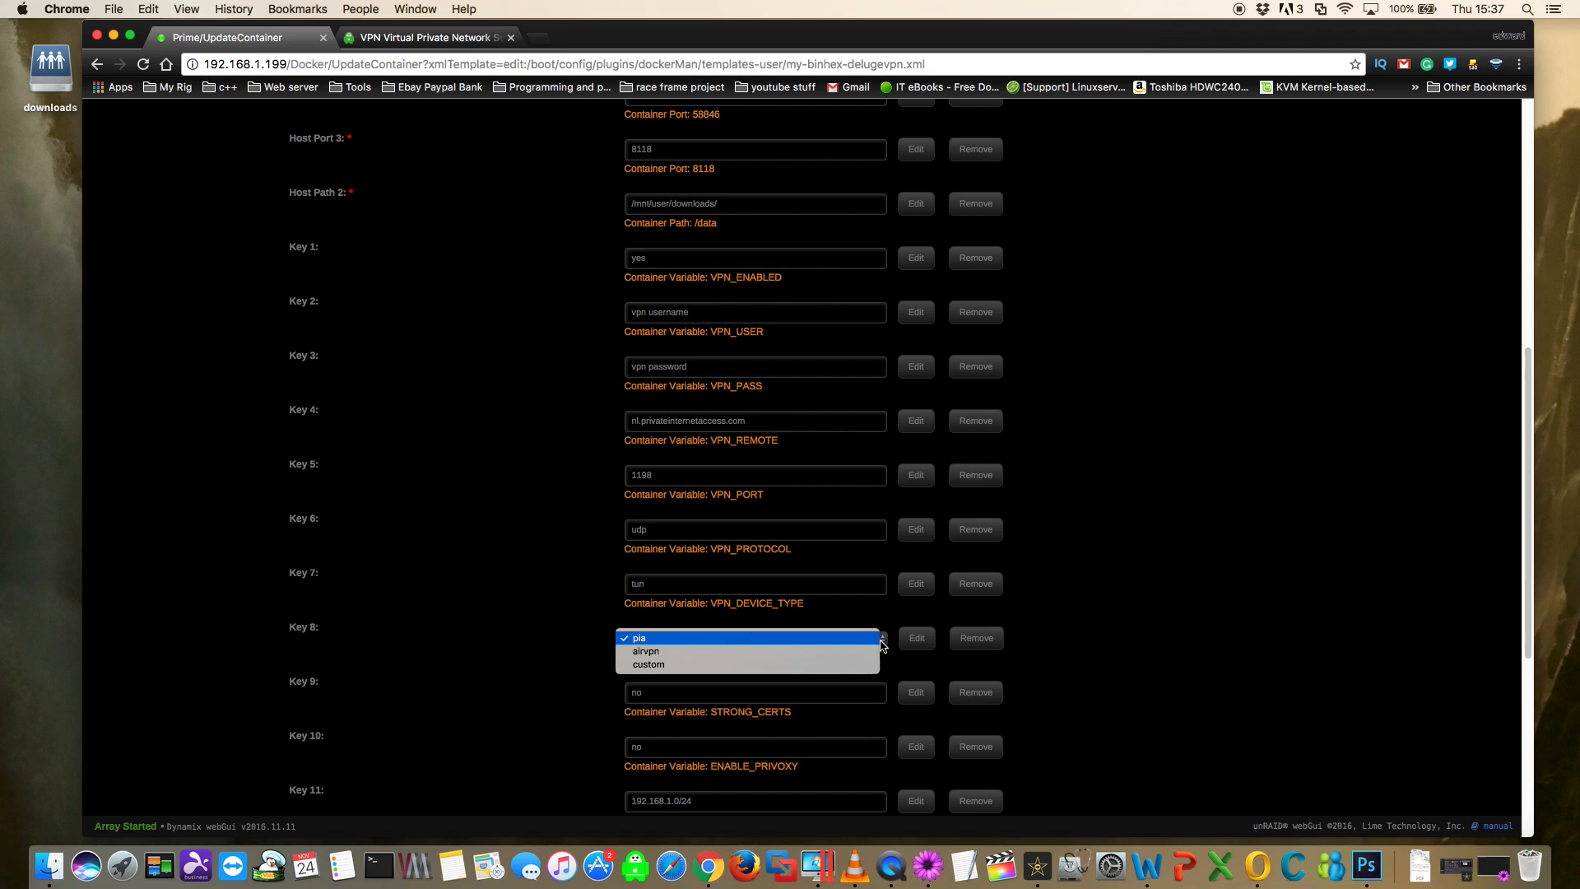
click(646, 640)
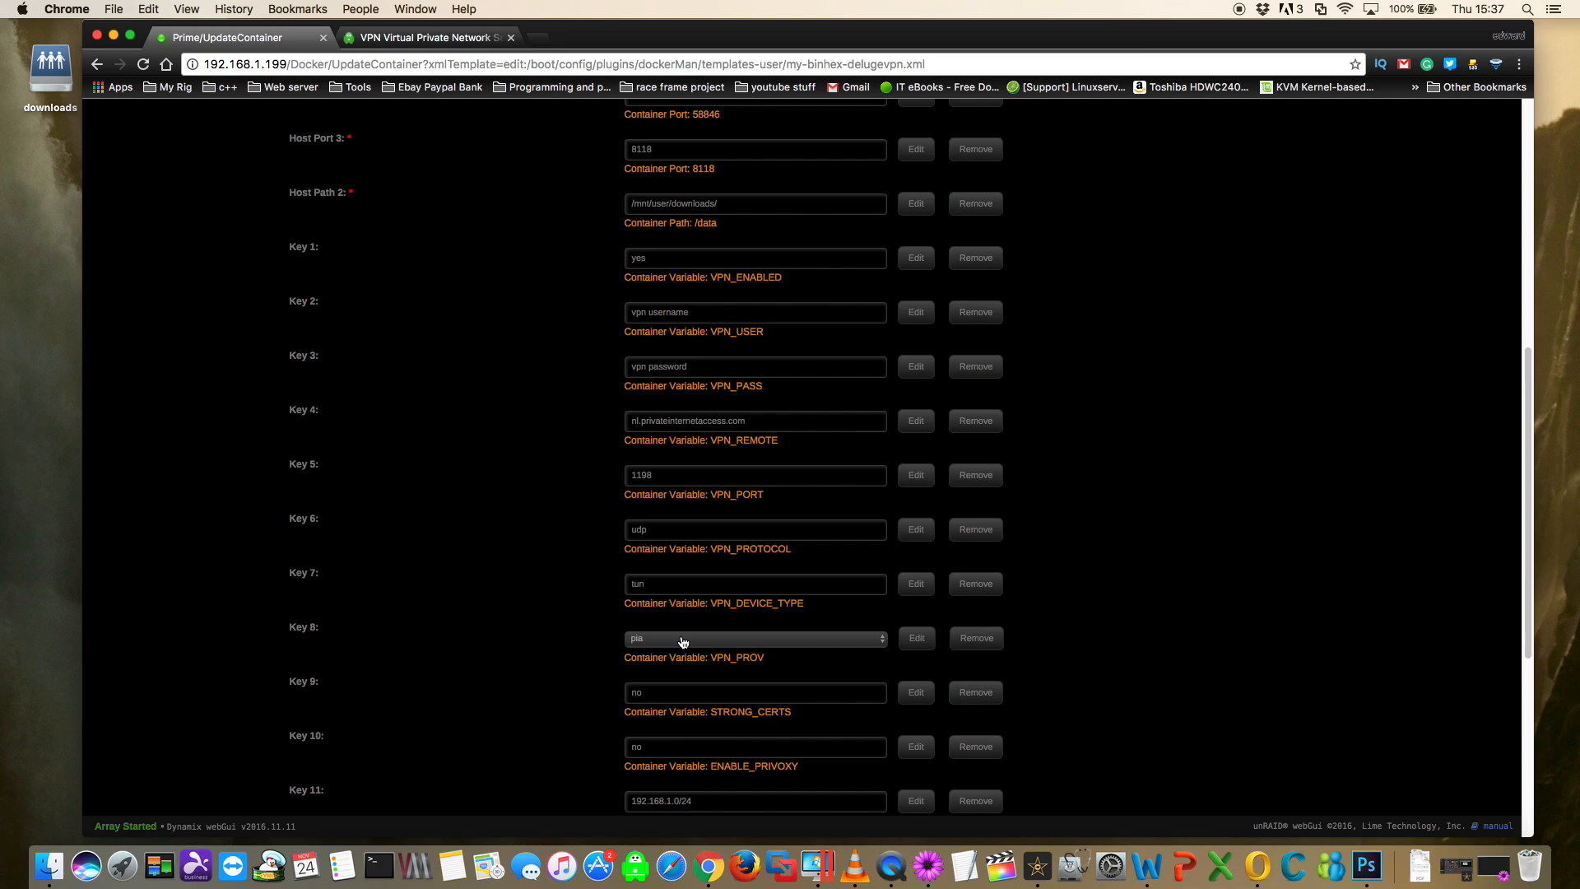
- Replace the VPN_USER and VPN_PASS placeholders with the VPN account's username and password
click(710, 314)
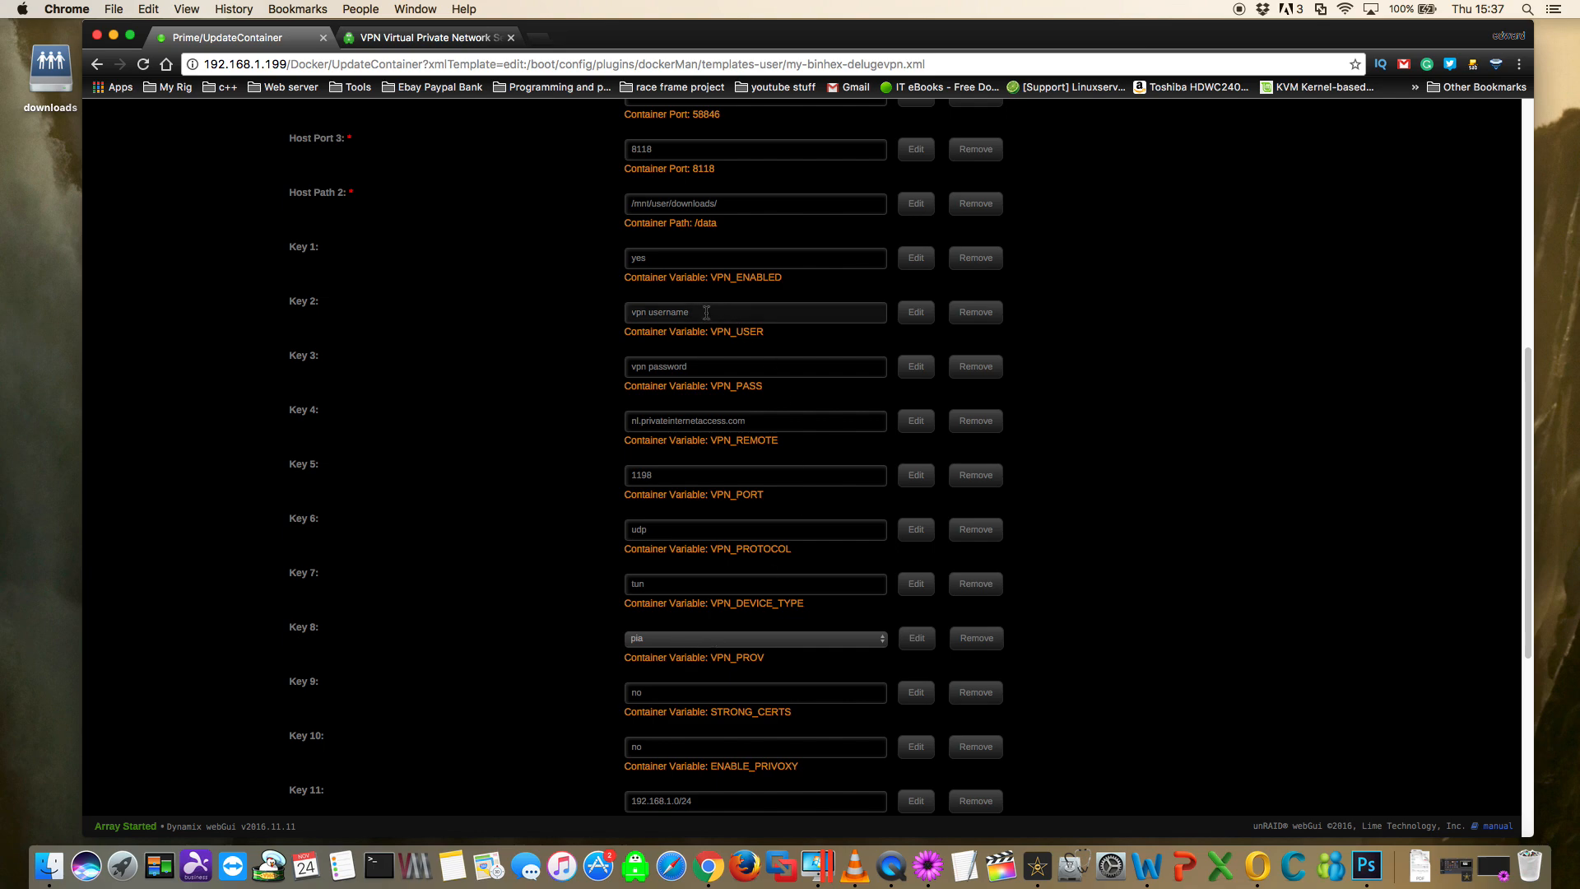
drag(701, 313, 625, 310)
text(p1234567)
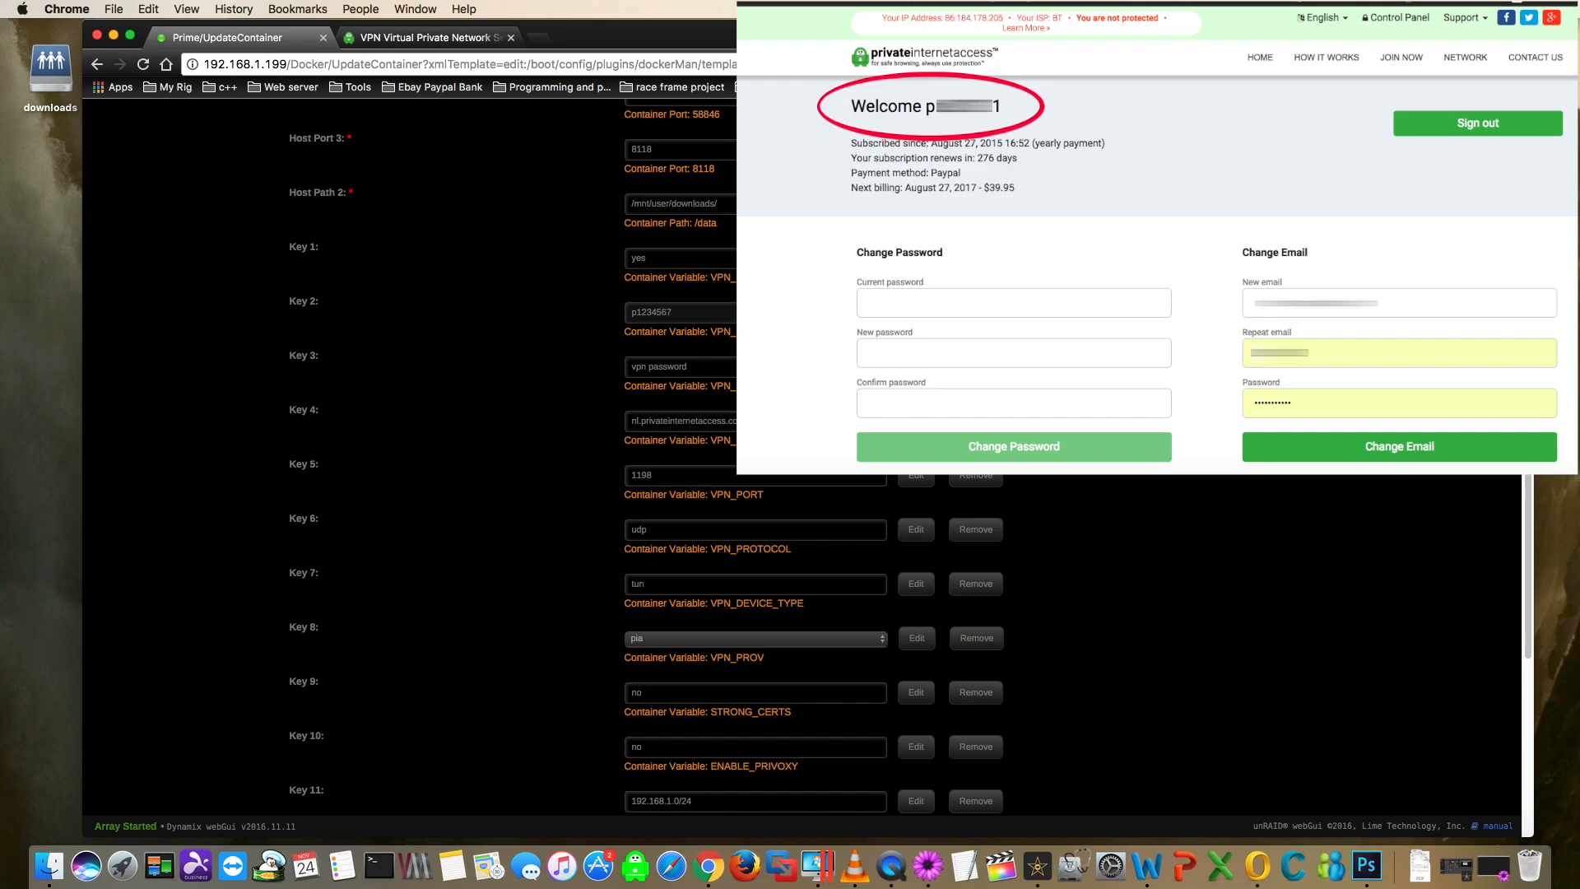
click(687, 366)
text(passw)
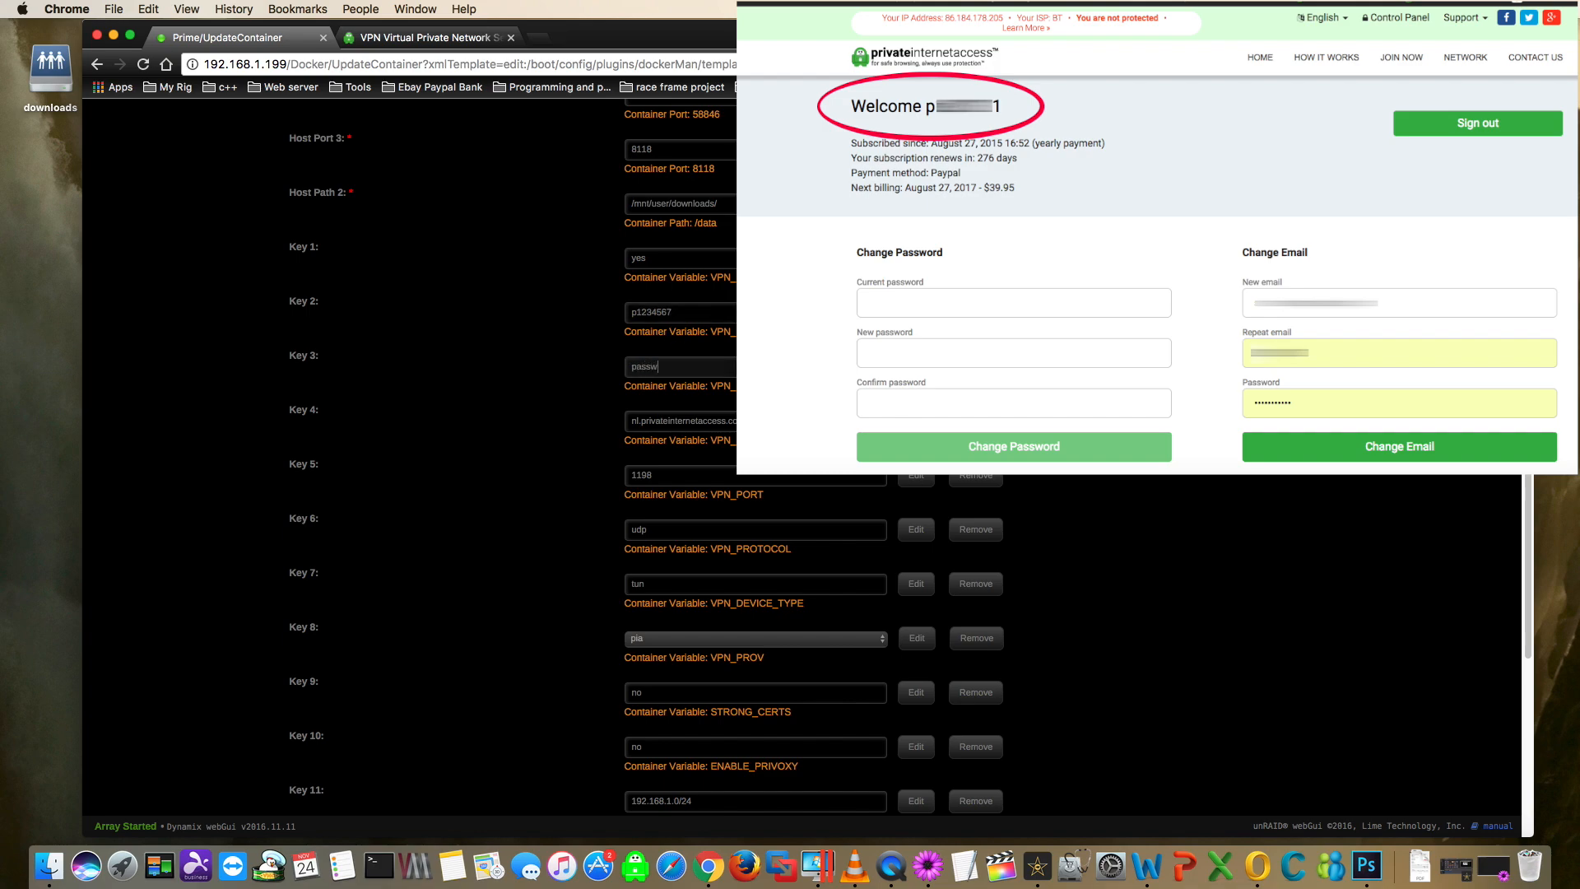
click(701, 315)
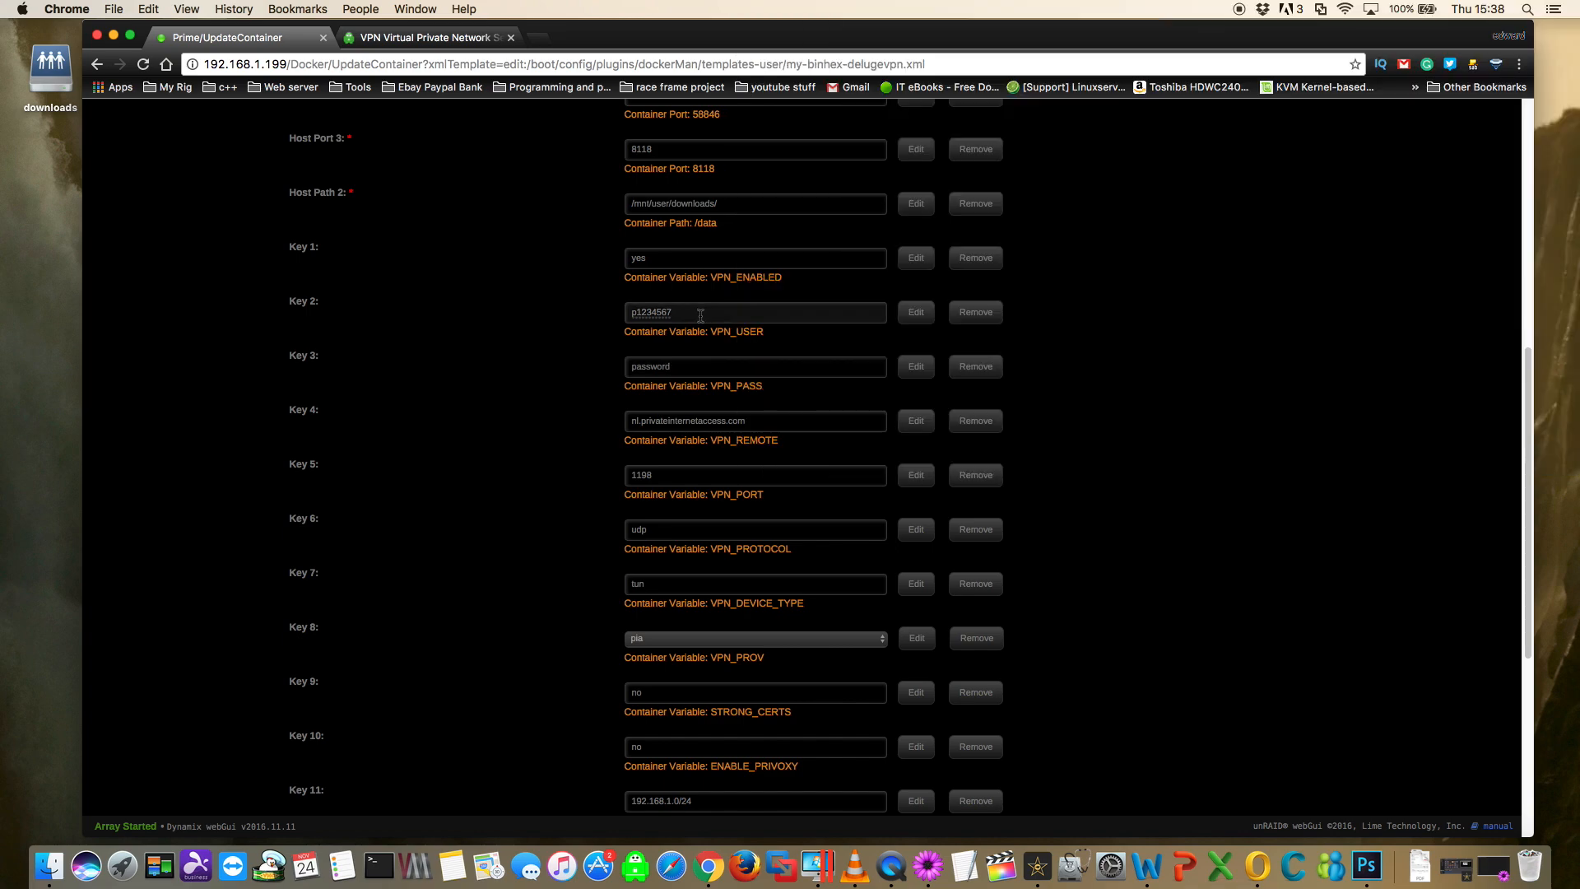
click(716, 368)
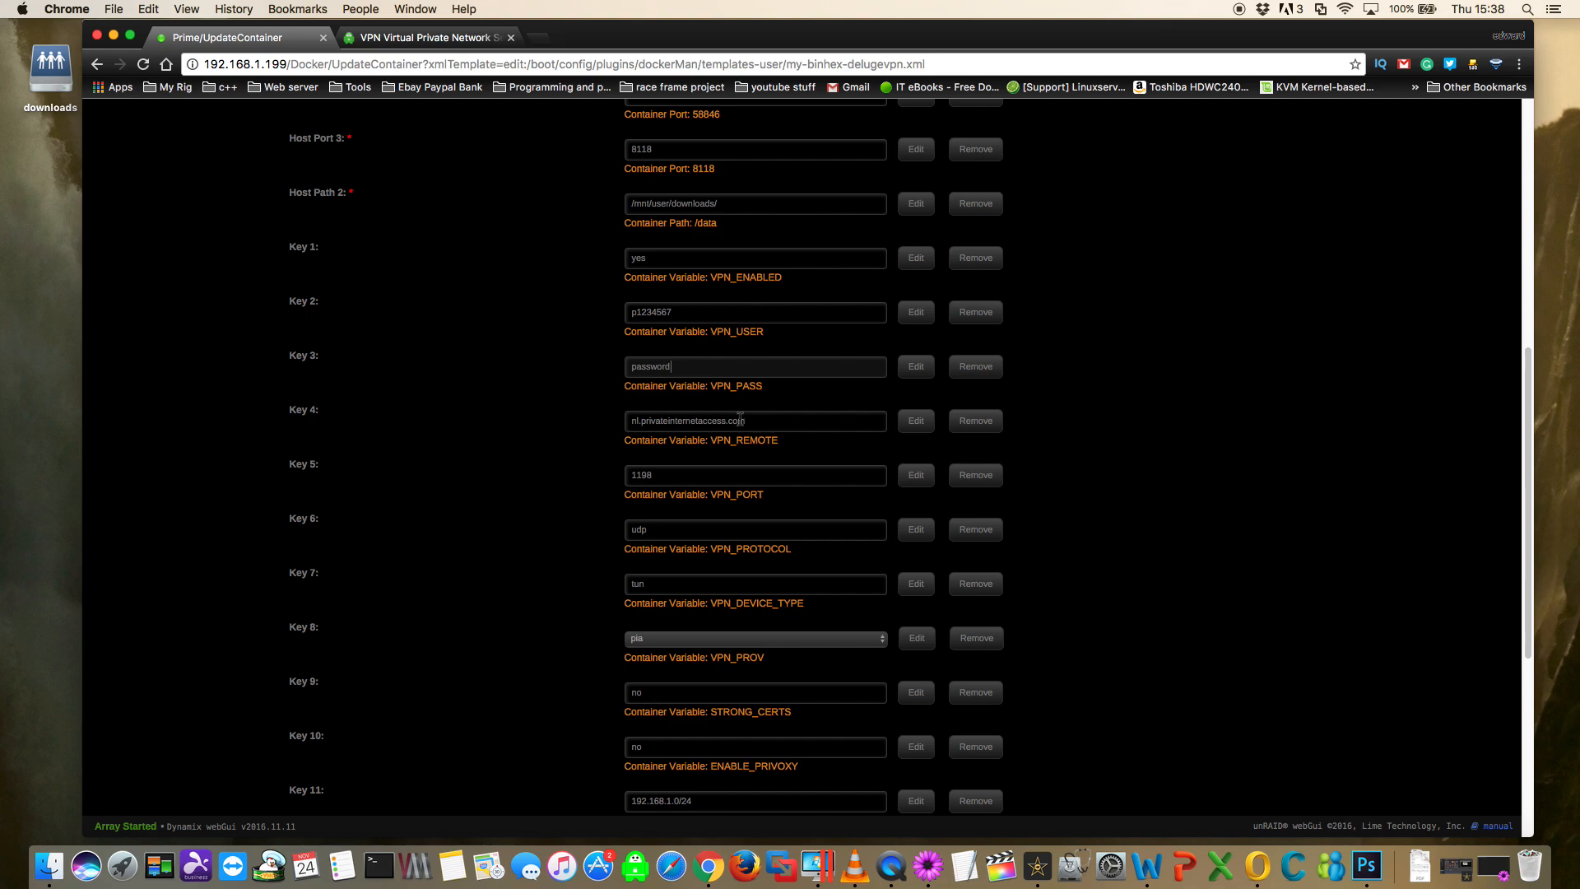
- Look up the server hostnames for Sweden and Norway on the Private Internet Access network page for the VPN_REMOTE value
click(763, 422)
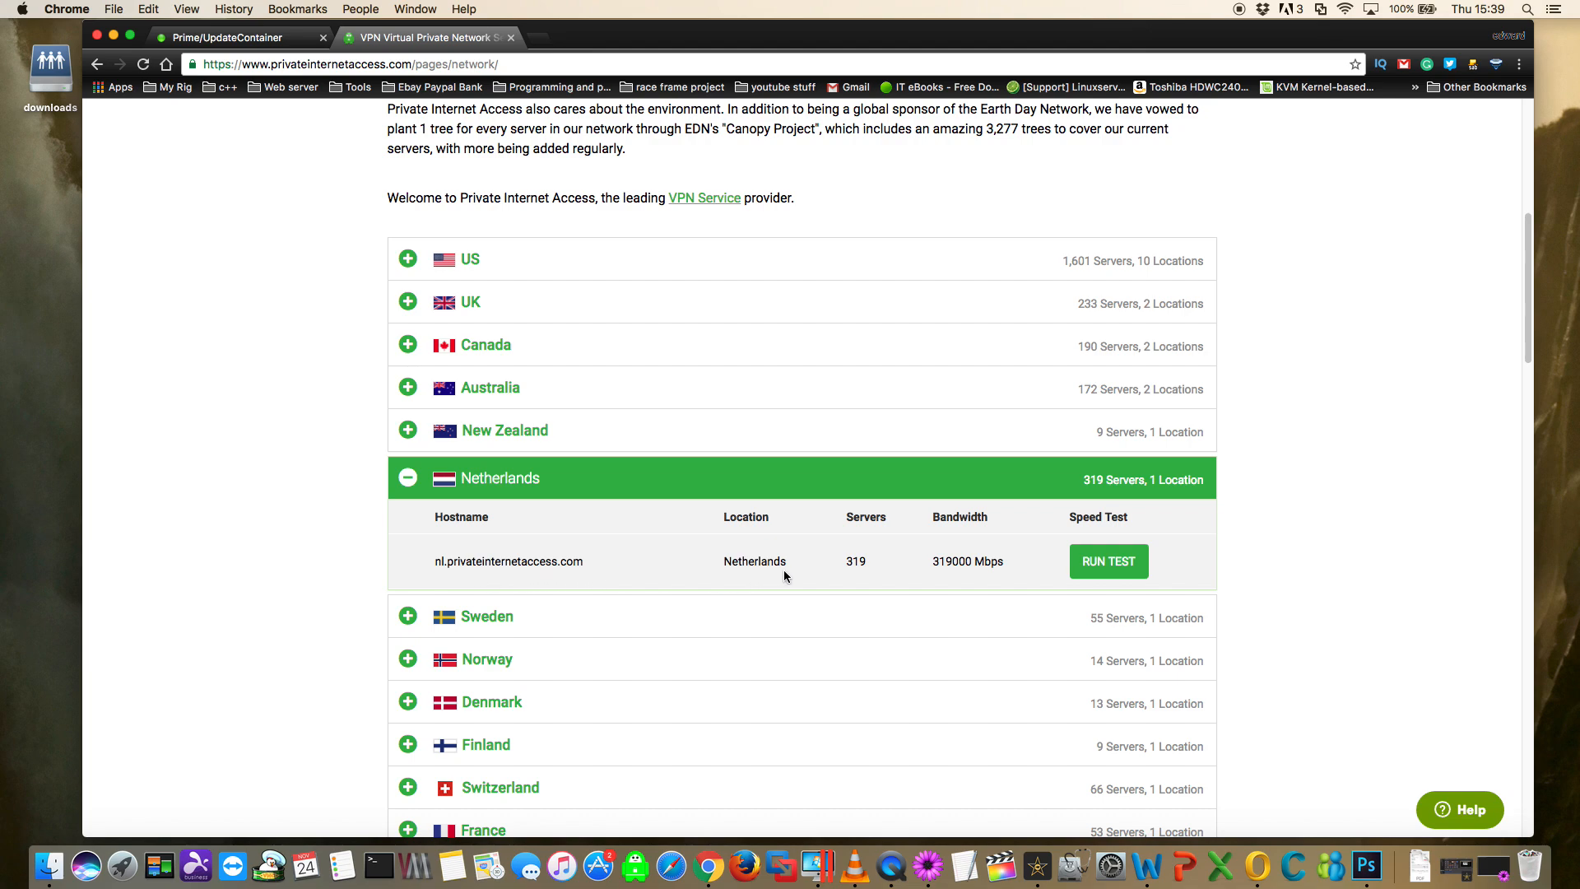
click(486, 616)
click(486, 748)
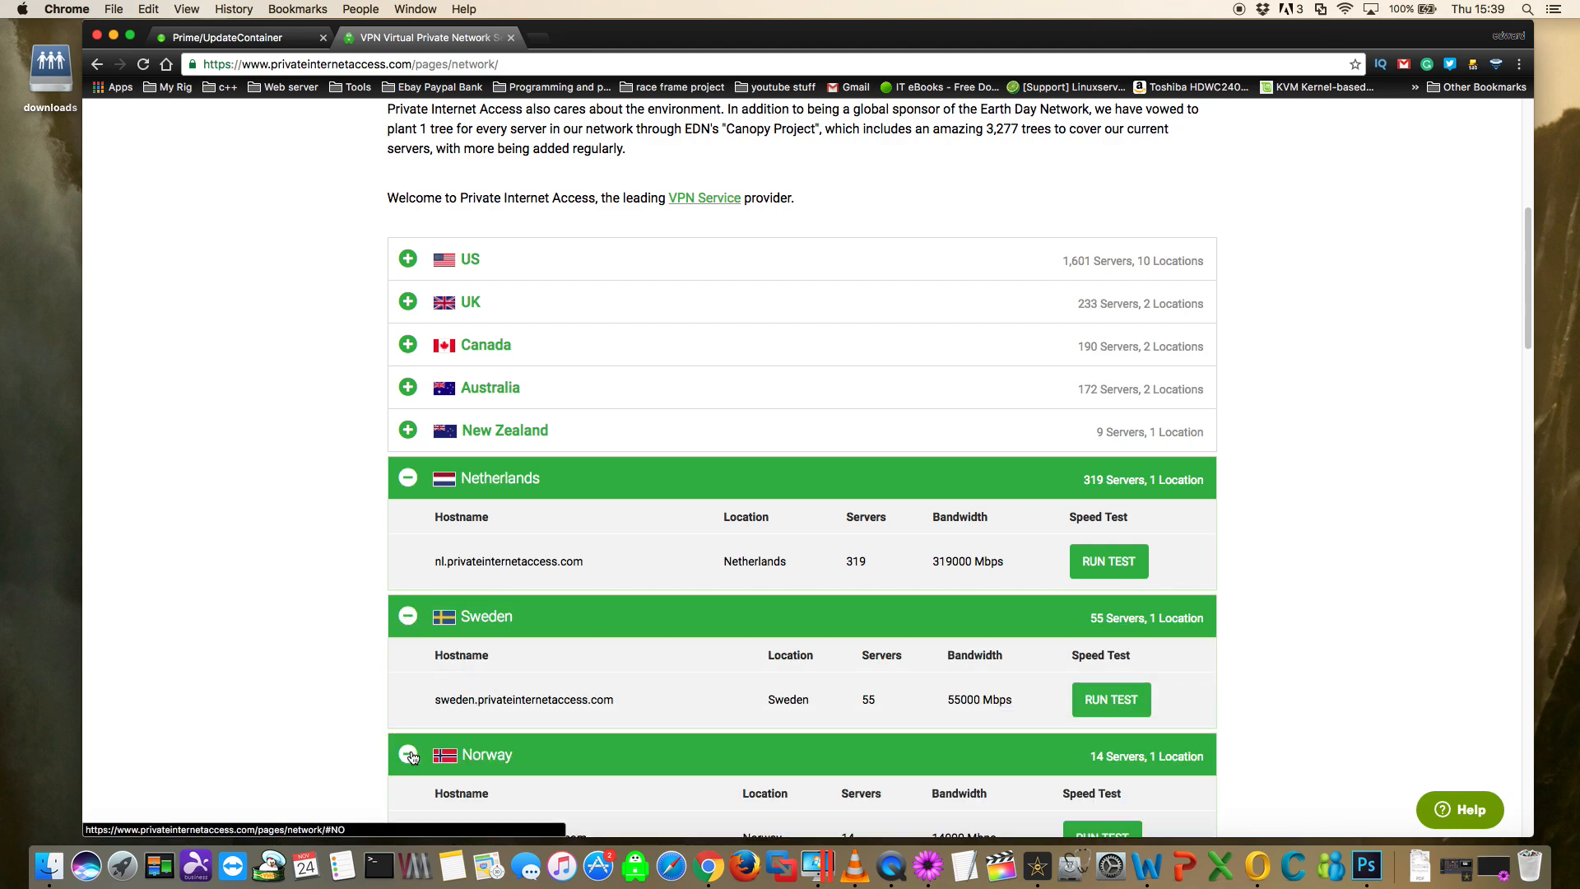
scroll(453, 655, down, 1)
click(408, 698)
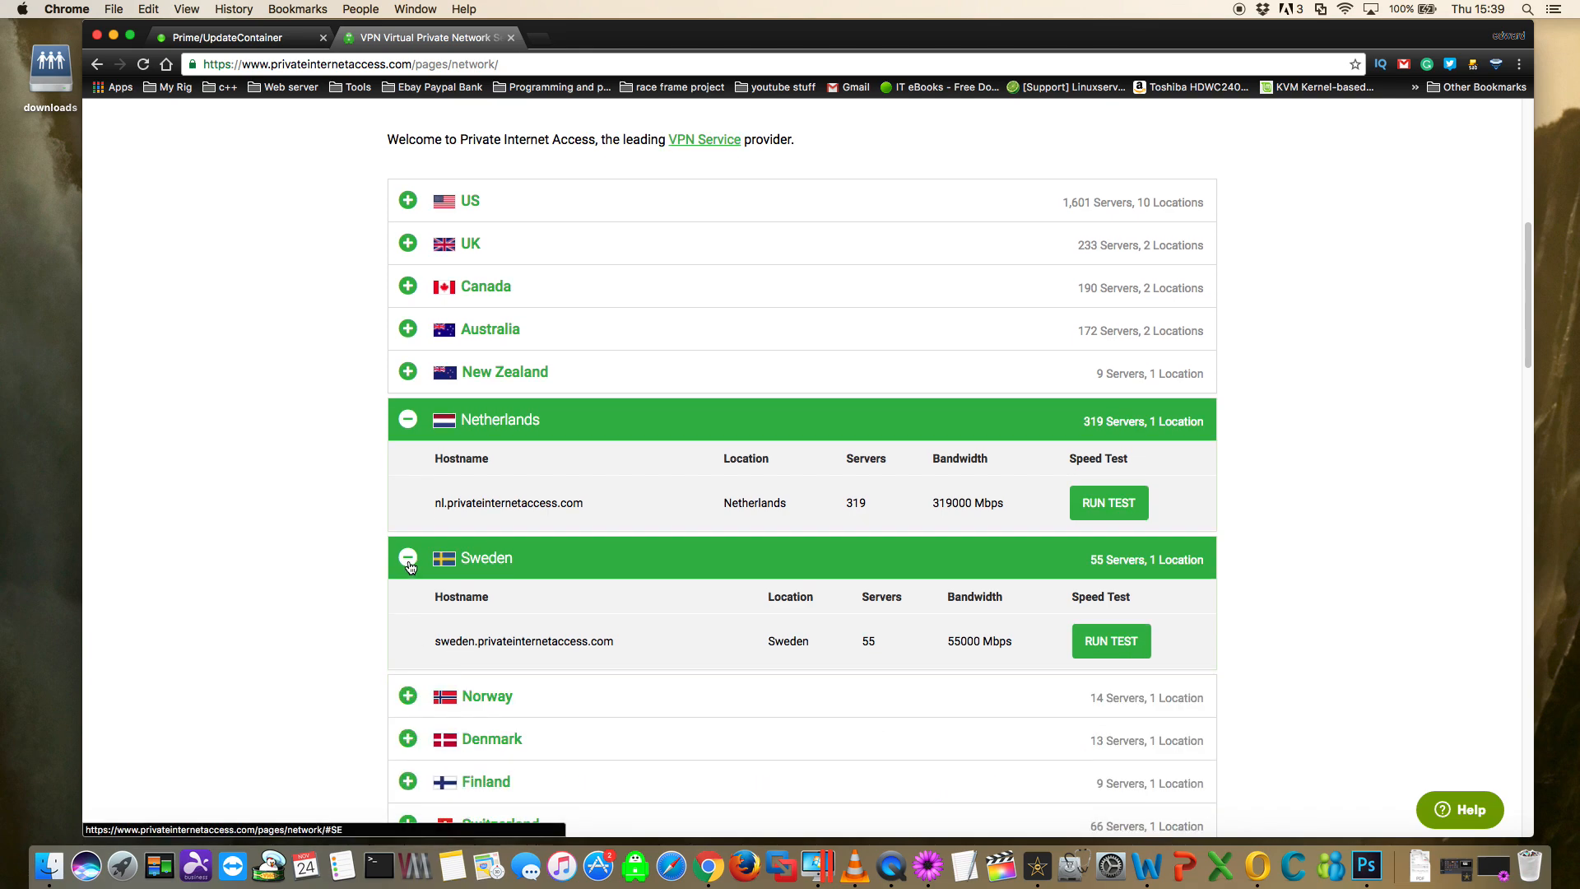
click(408, 561)
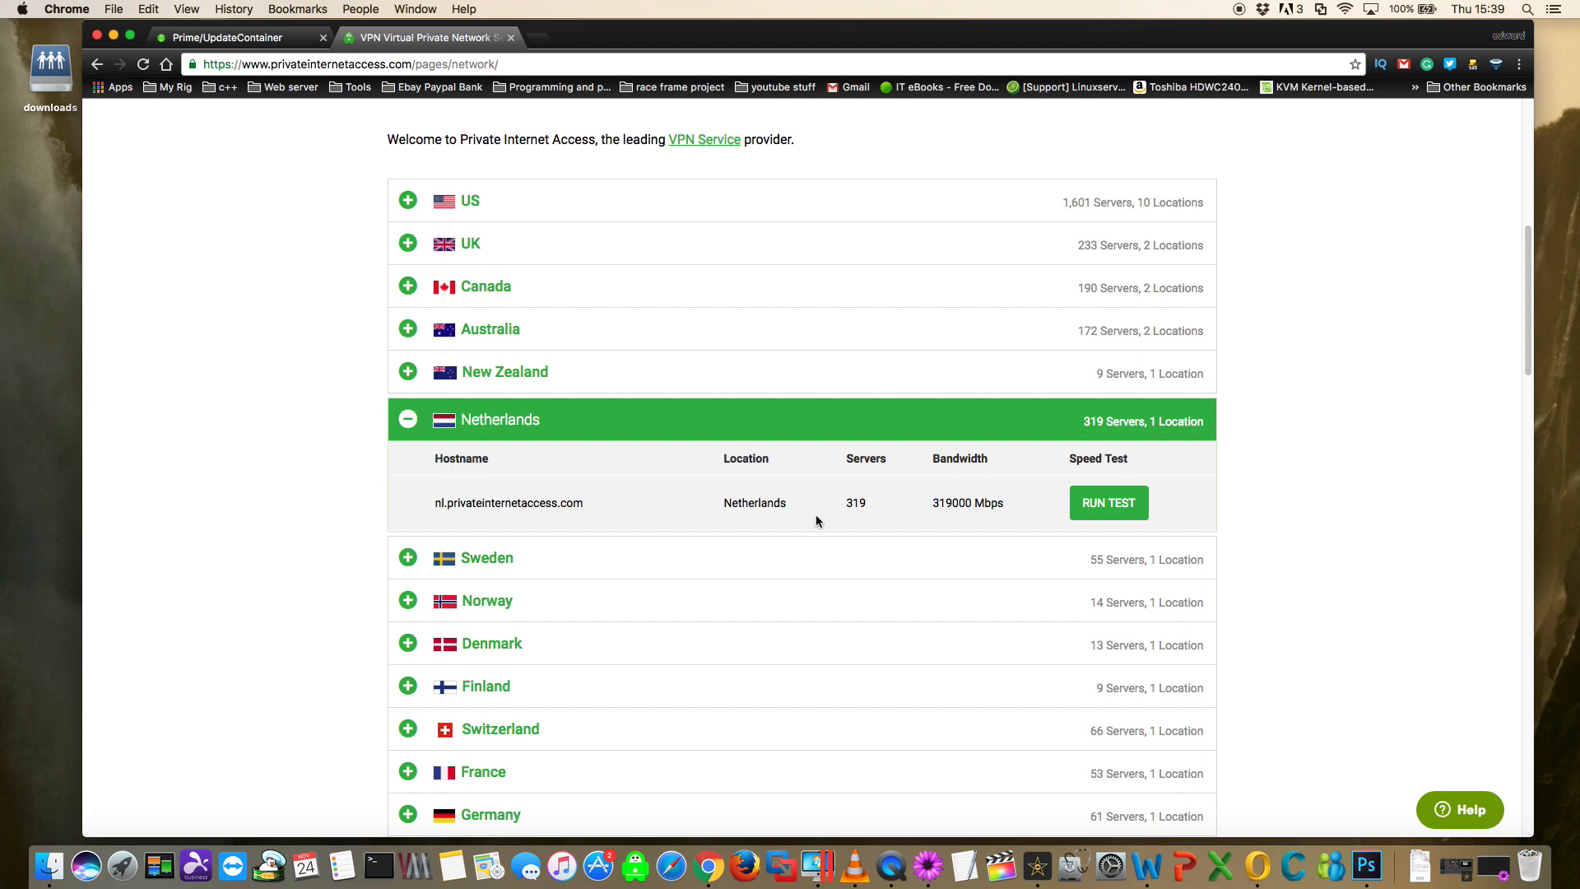
- Run the speed test for the Netherlands server on the Private Internet Access network page
click(1094, 504)
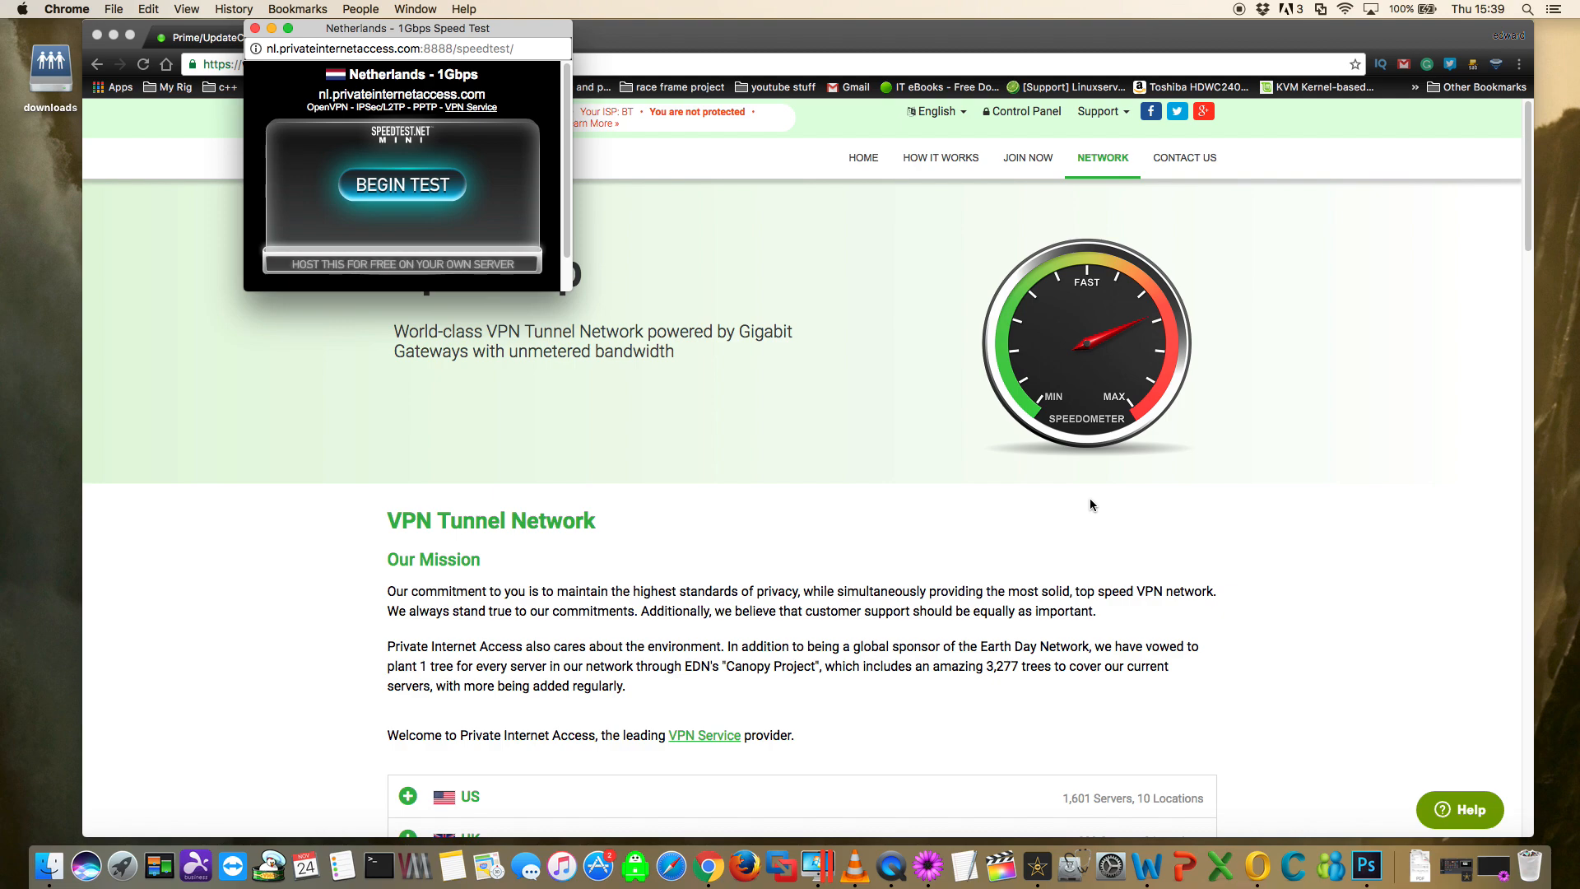
click(415, 185)
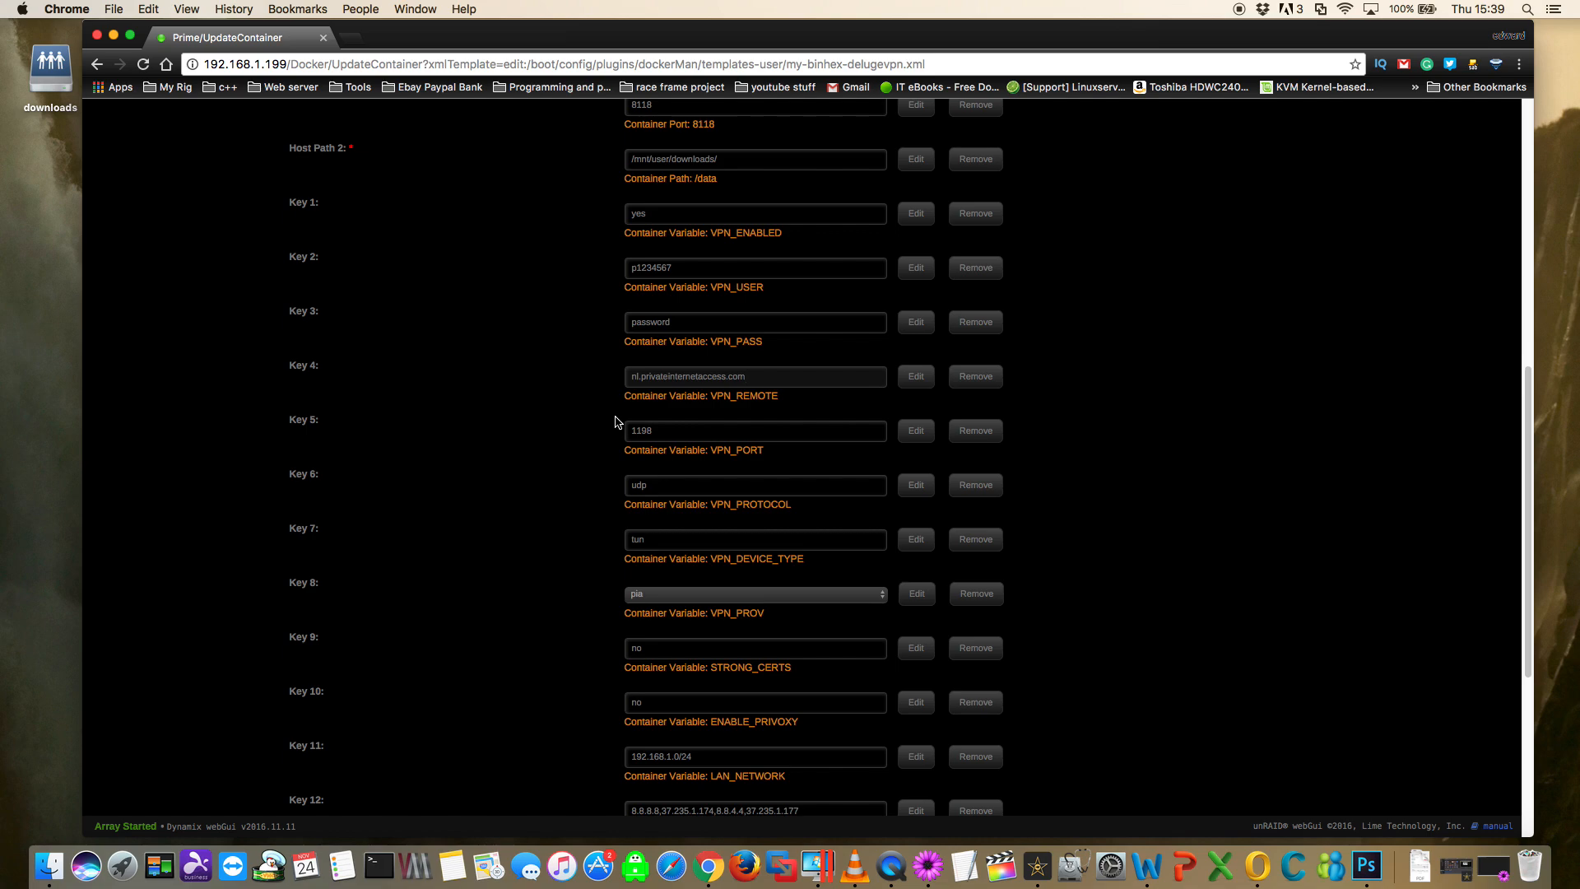
- Apply the binhex-delugevpn template settings and return to the Docker container list
scroll(615, 422, down, 5)
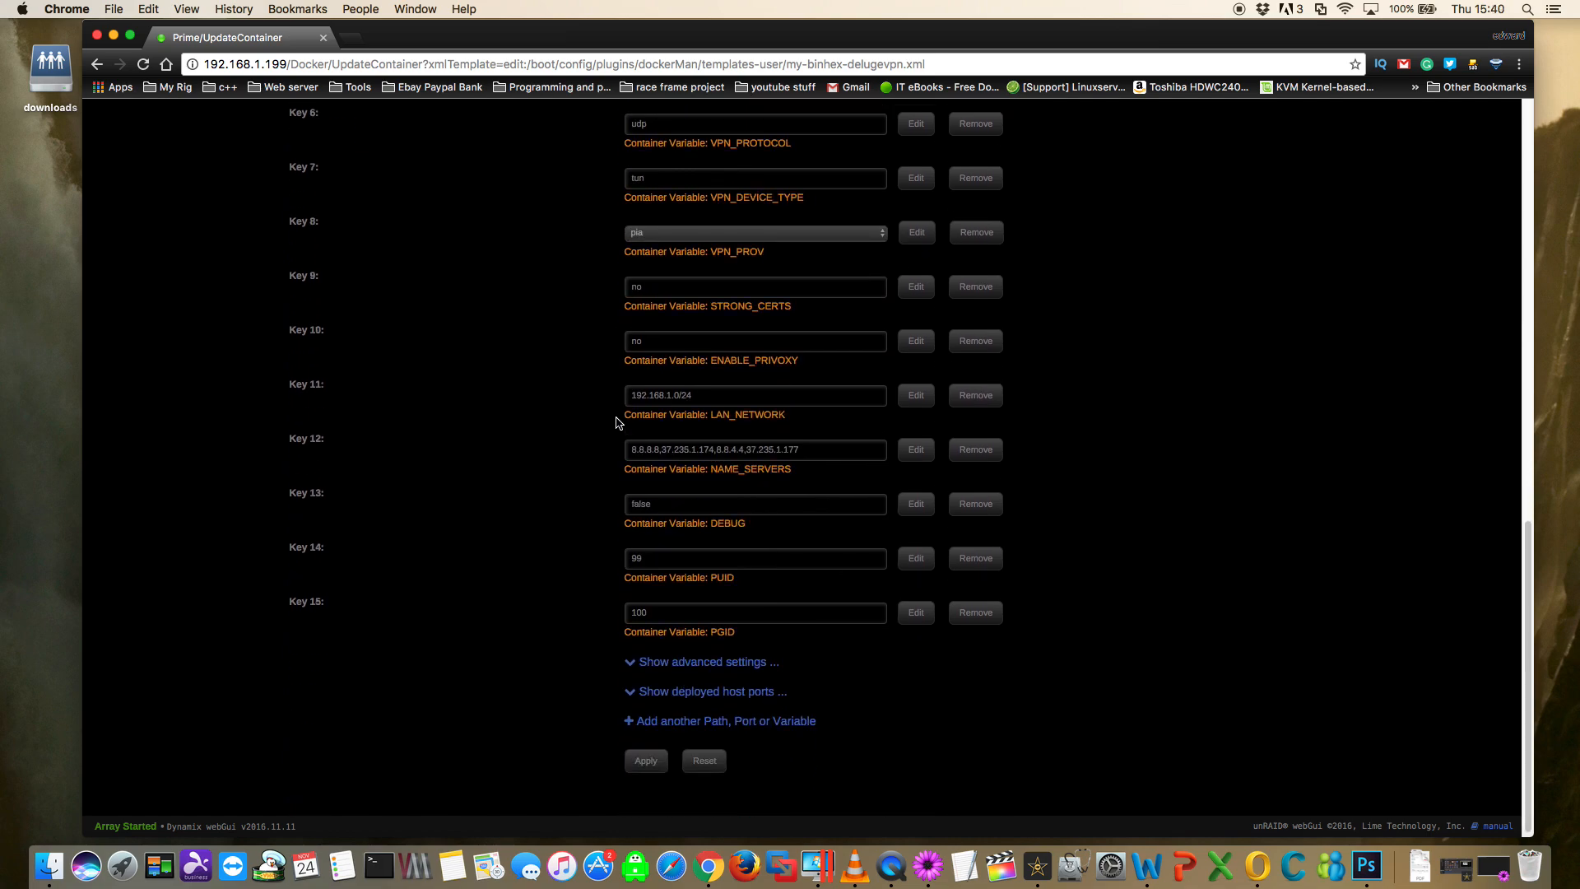
click(657, 761)
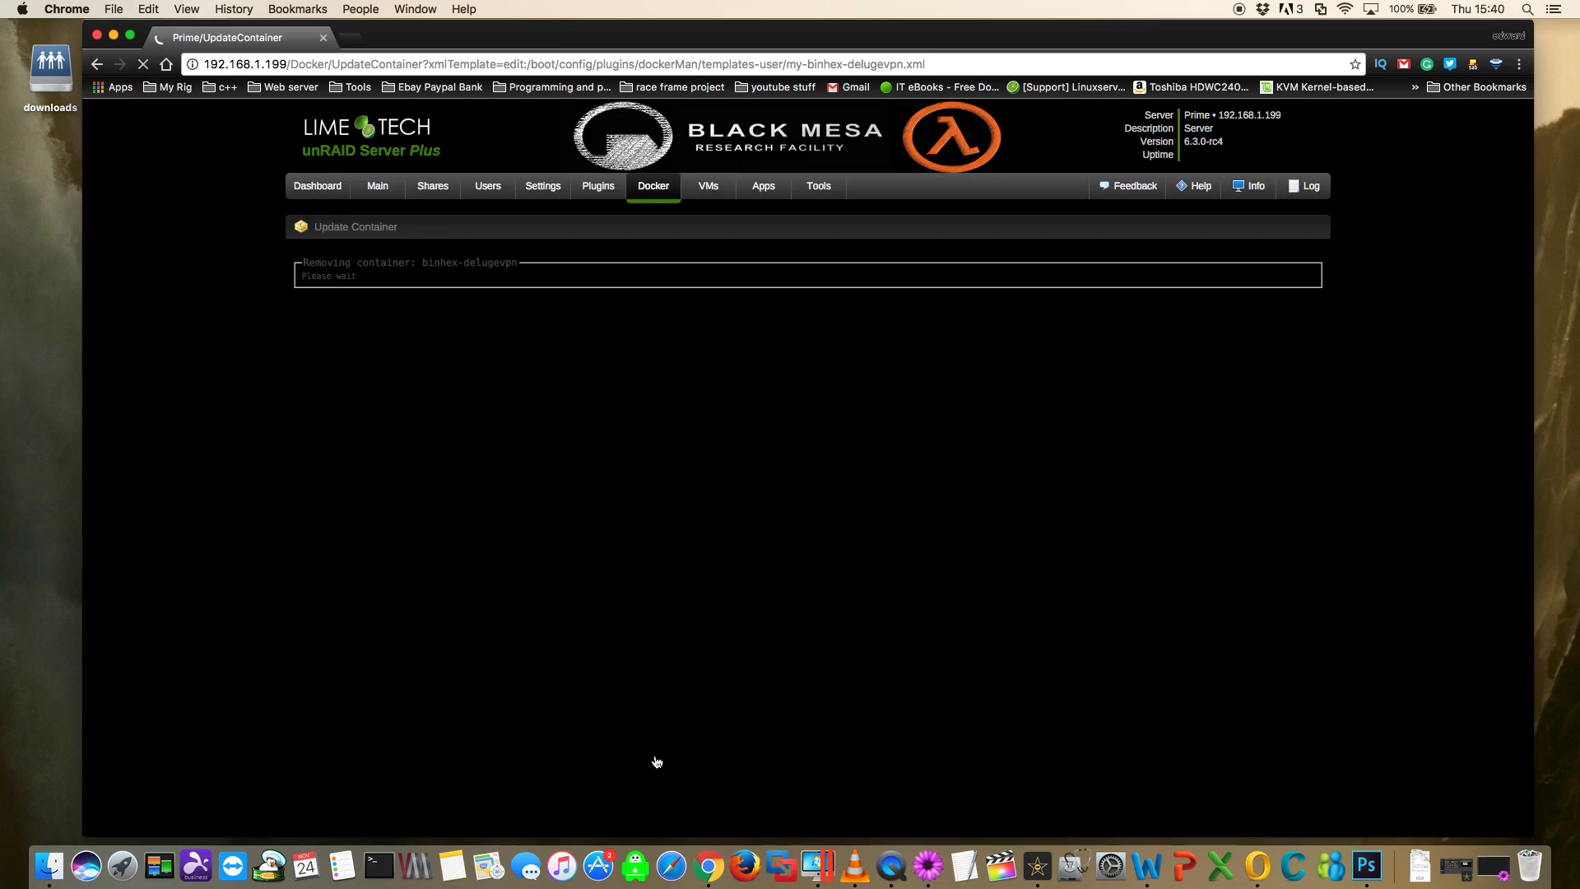
click(803, 426)
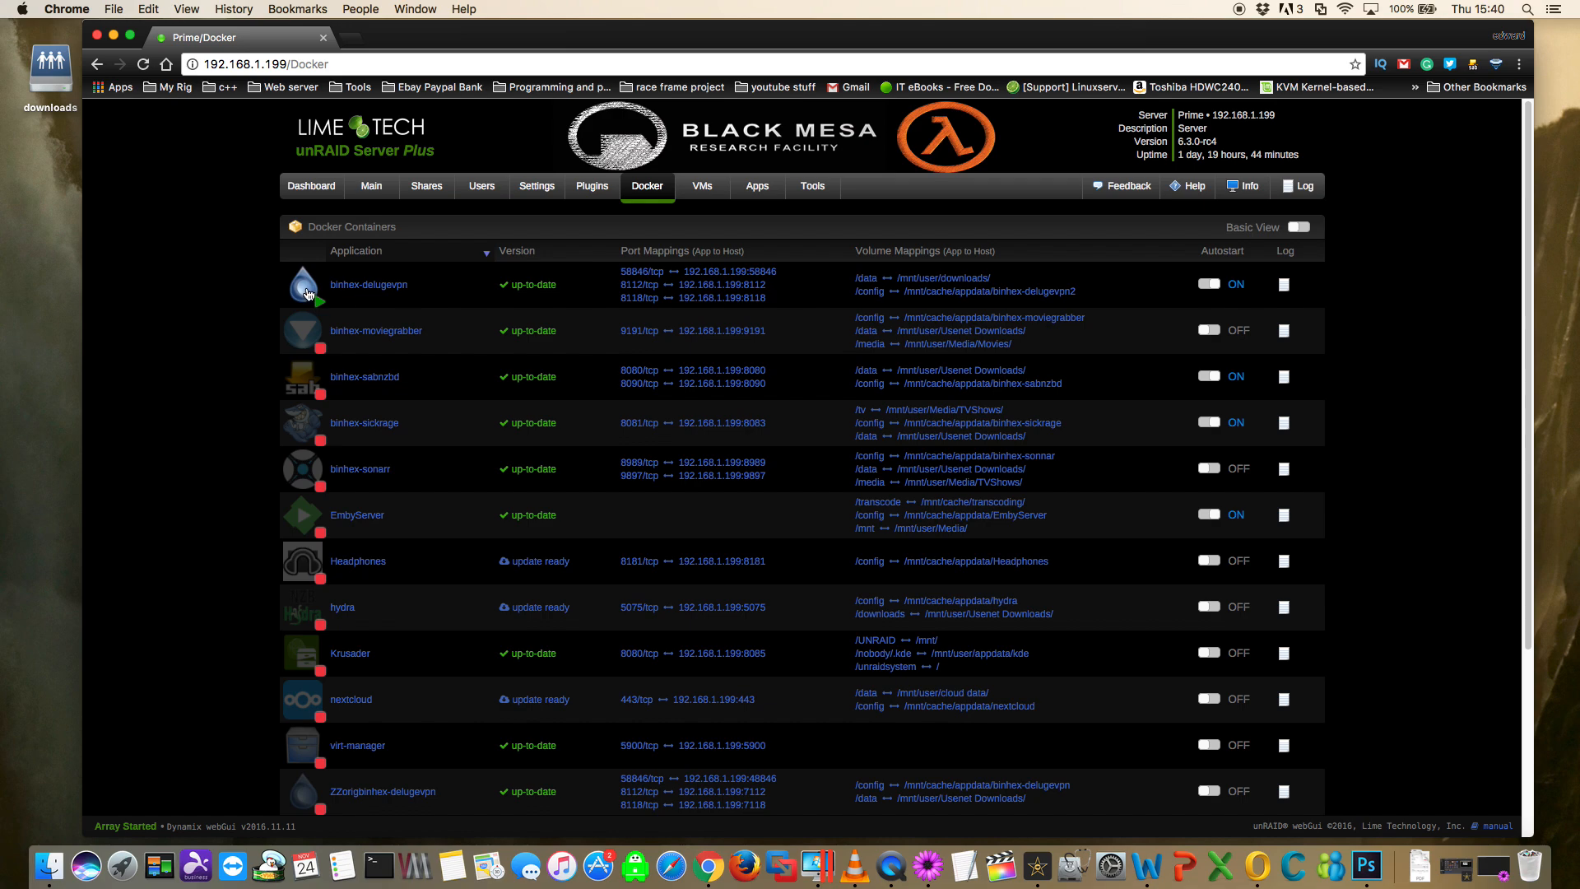
- Open the binhex-delugevpn container's web UI to check whether it loads, and close its page
click(306, 291)
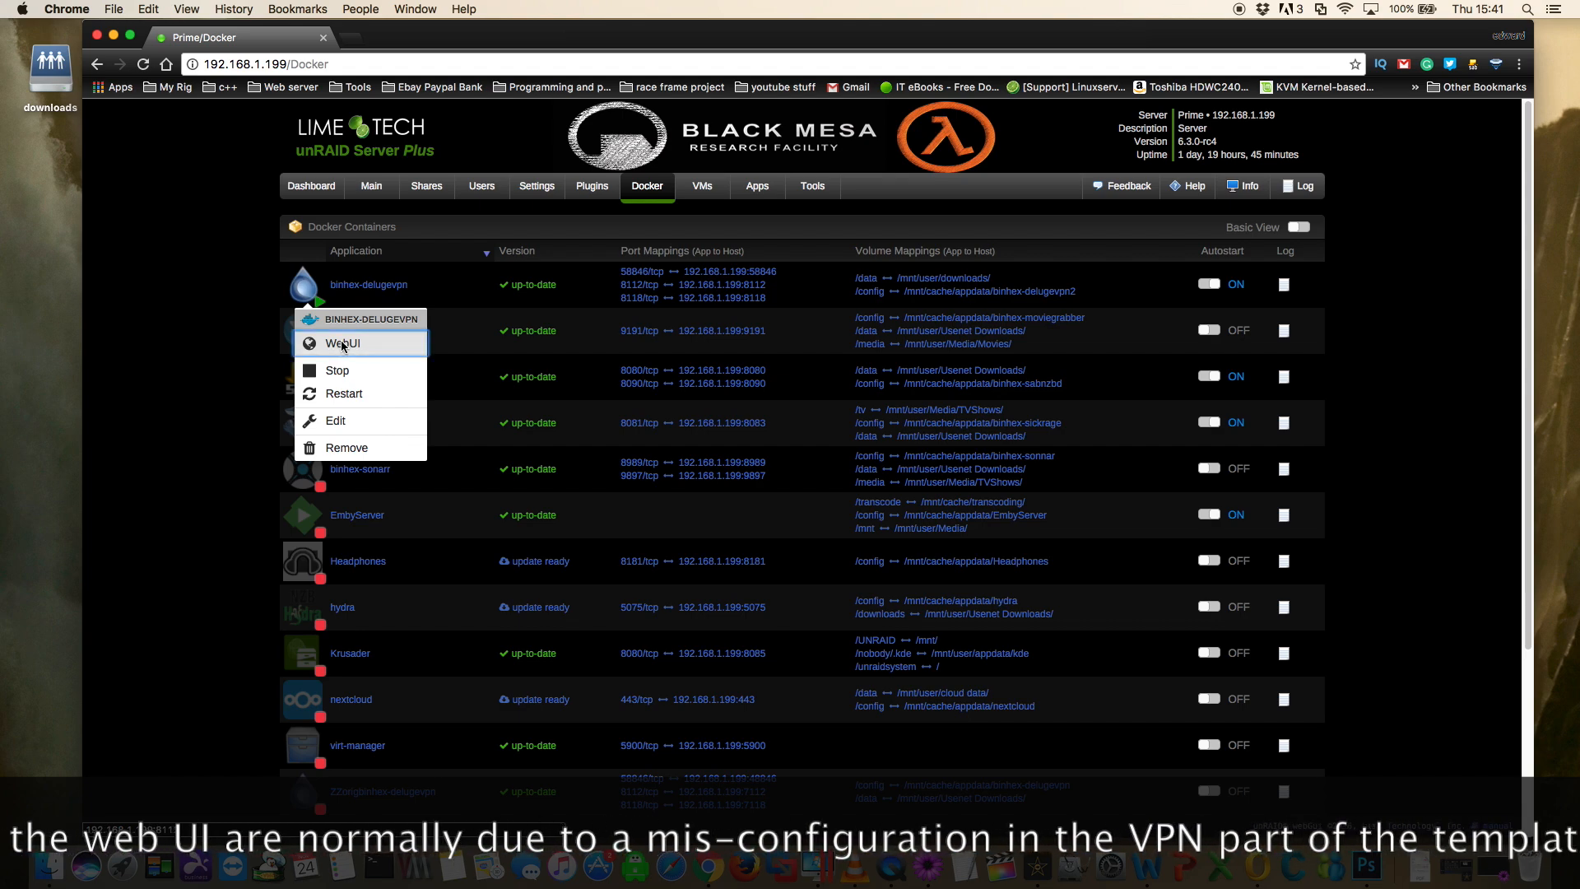
click(342, 342)
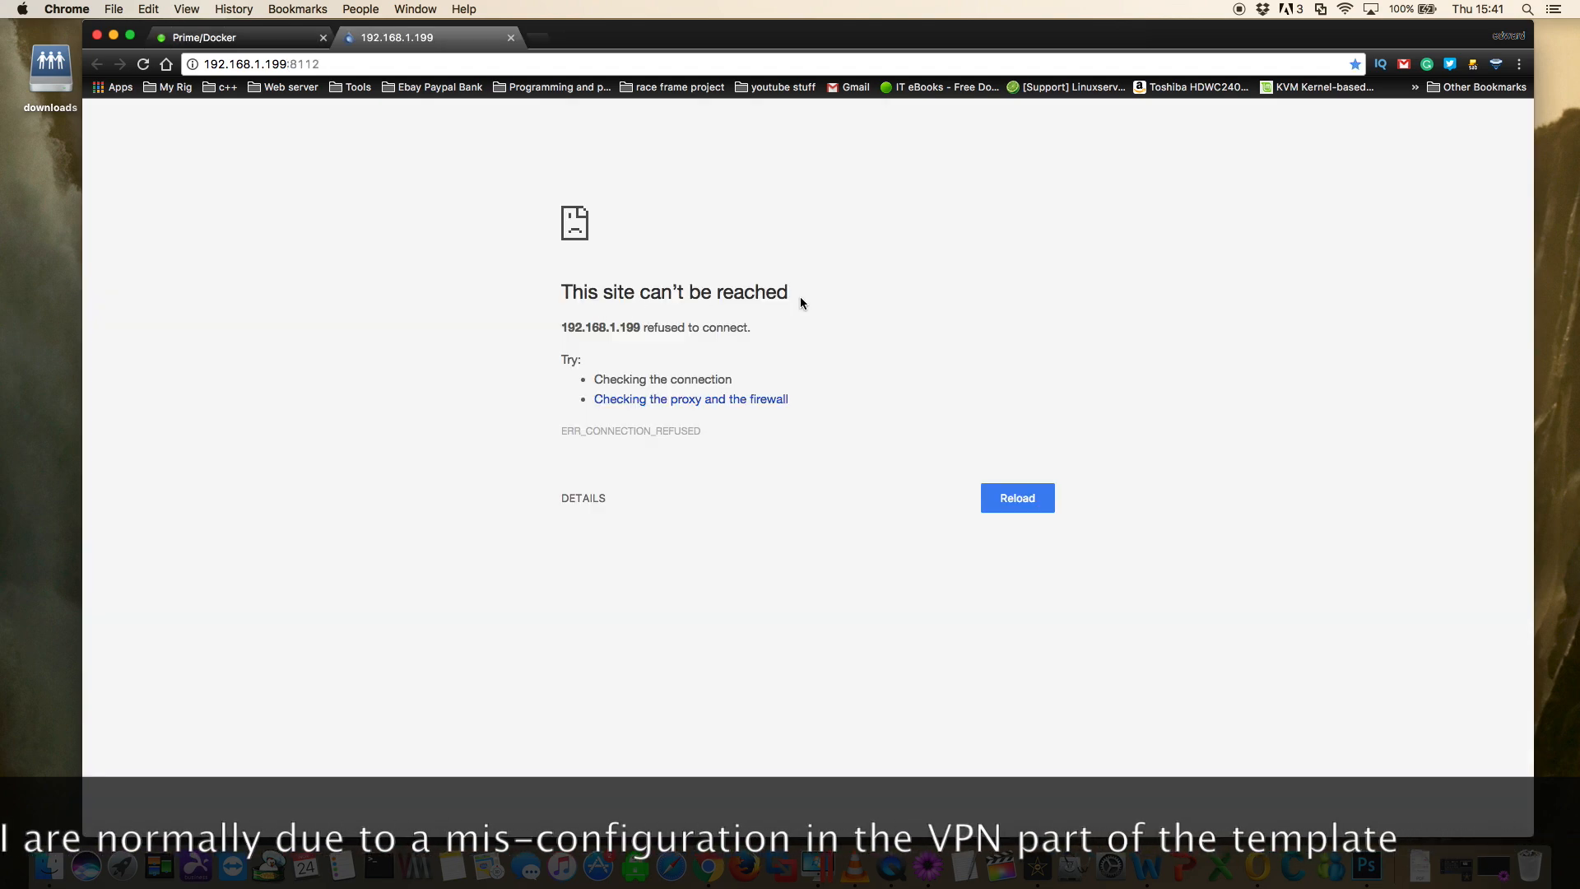
click(511, 37)
- Stop the binhex-delugevpn container, set its VPN_ENABLED variable to no, and apply the change
click(310, 290)
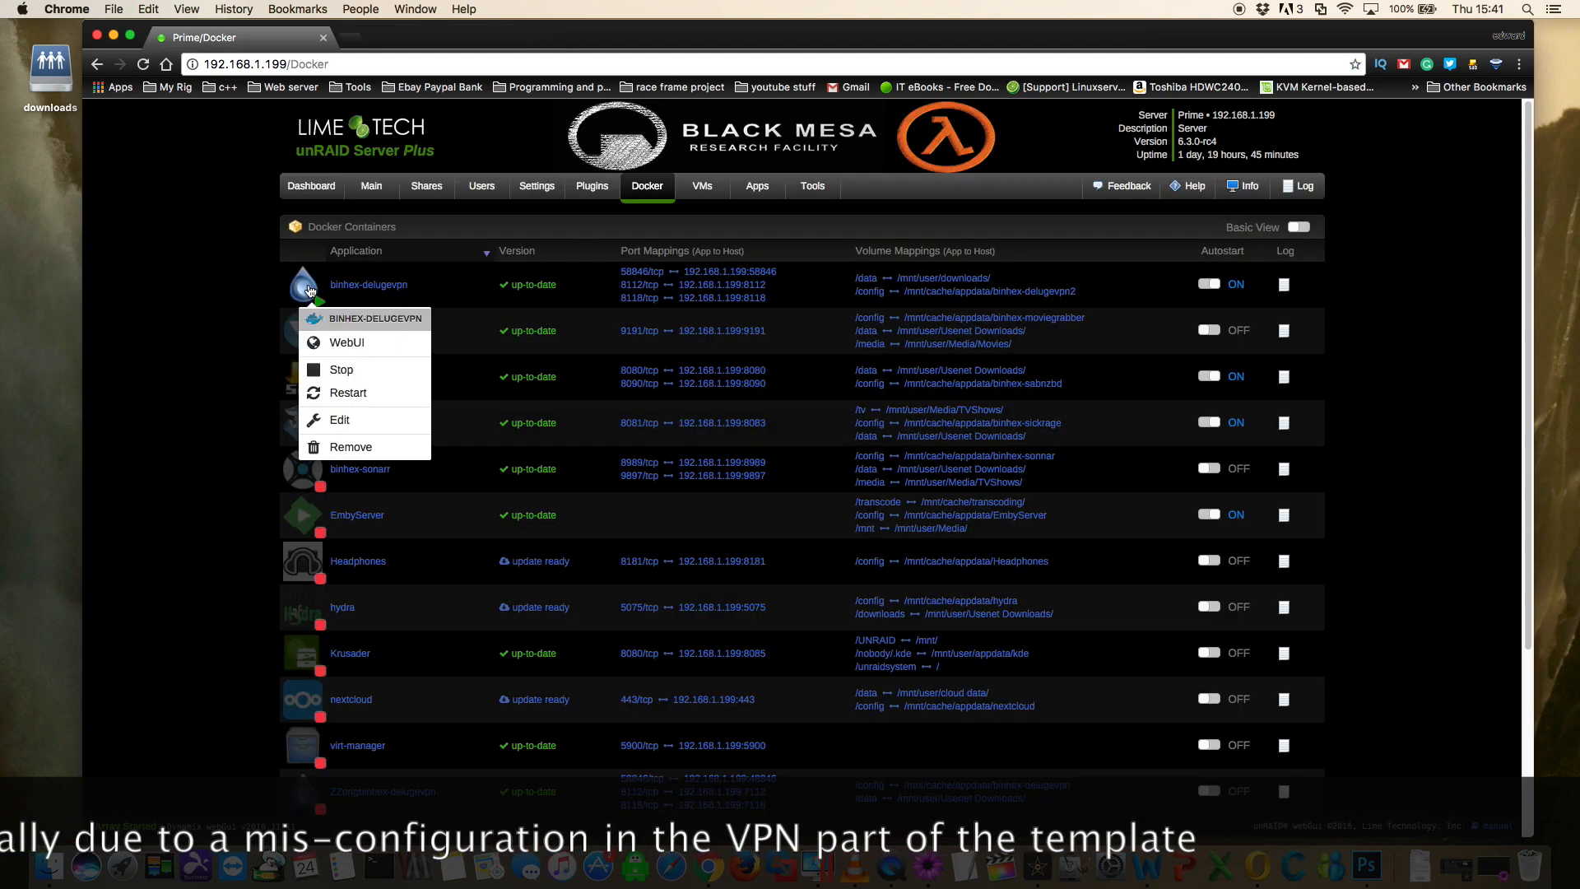
click(340, 370)
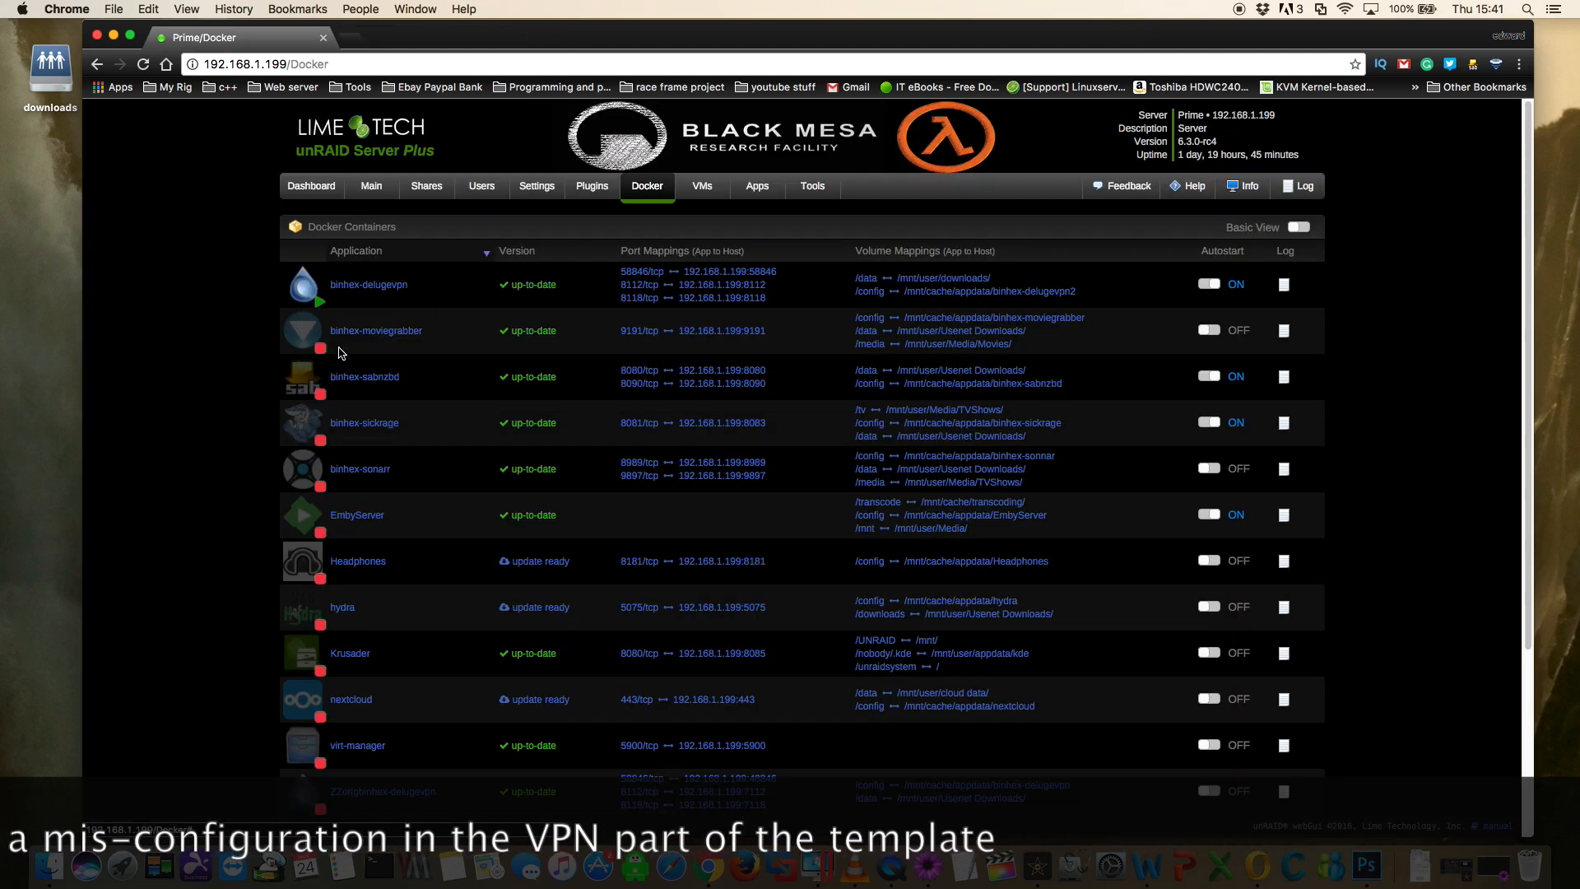
click(354, 367)
scroll(480, 417, down, 10)
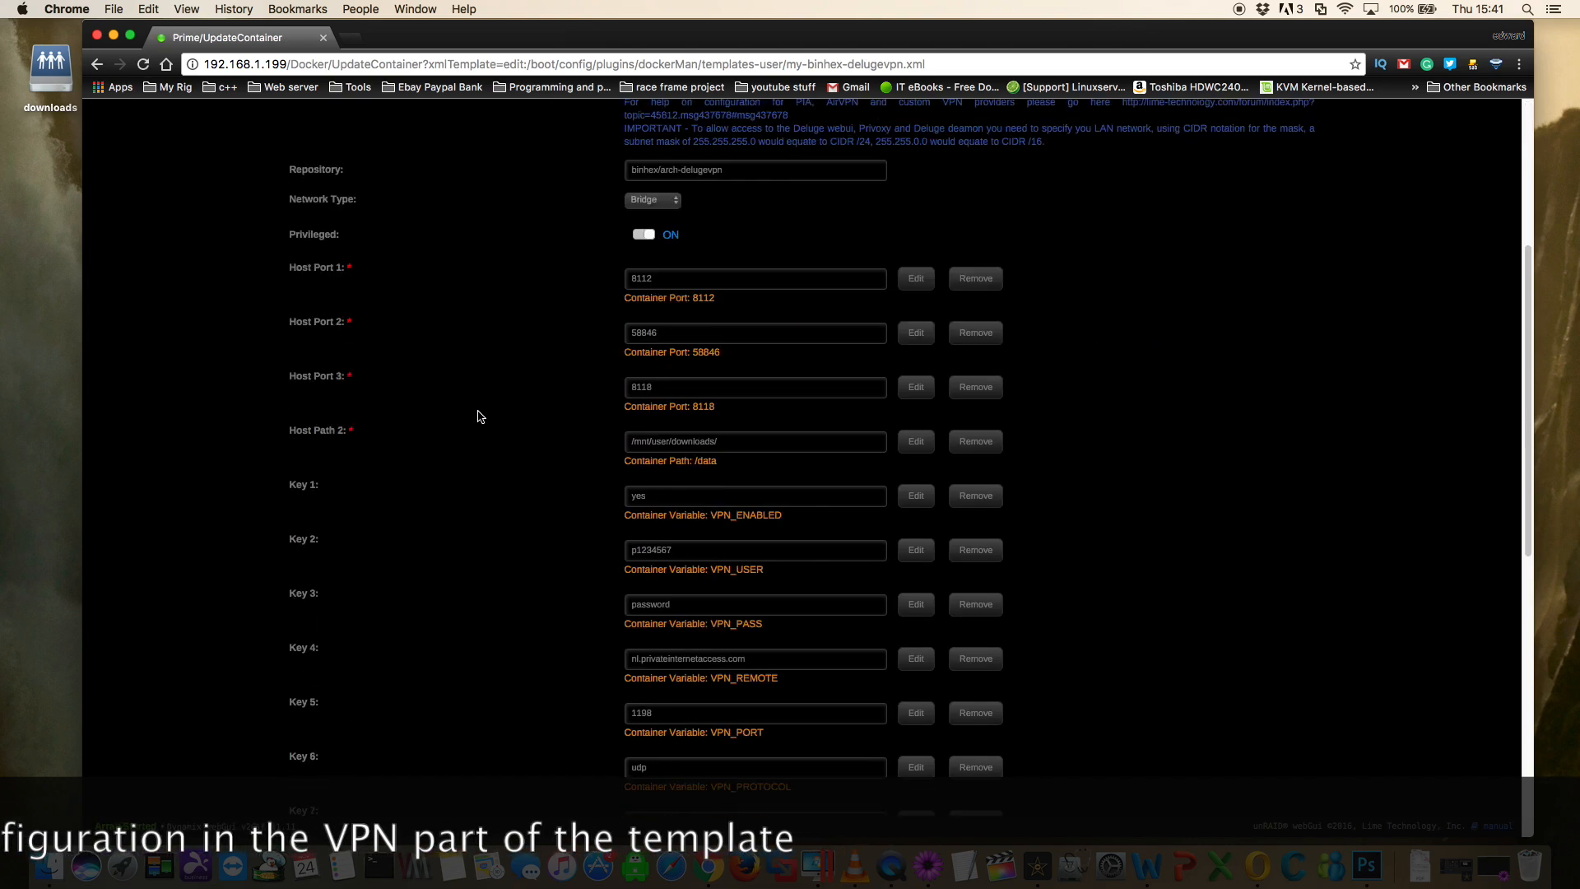
drag(665, 277, 609, 279)
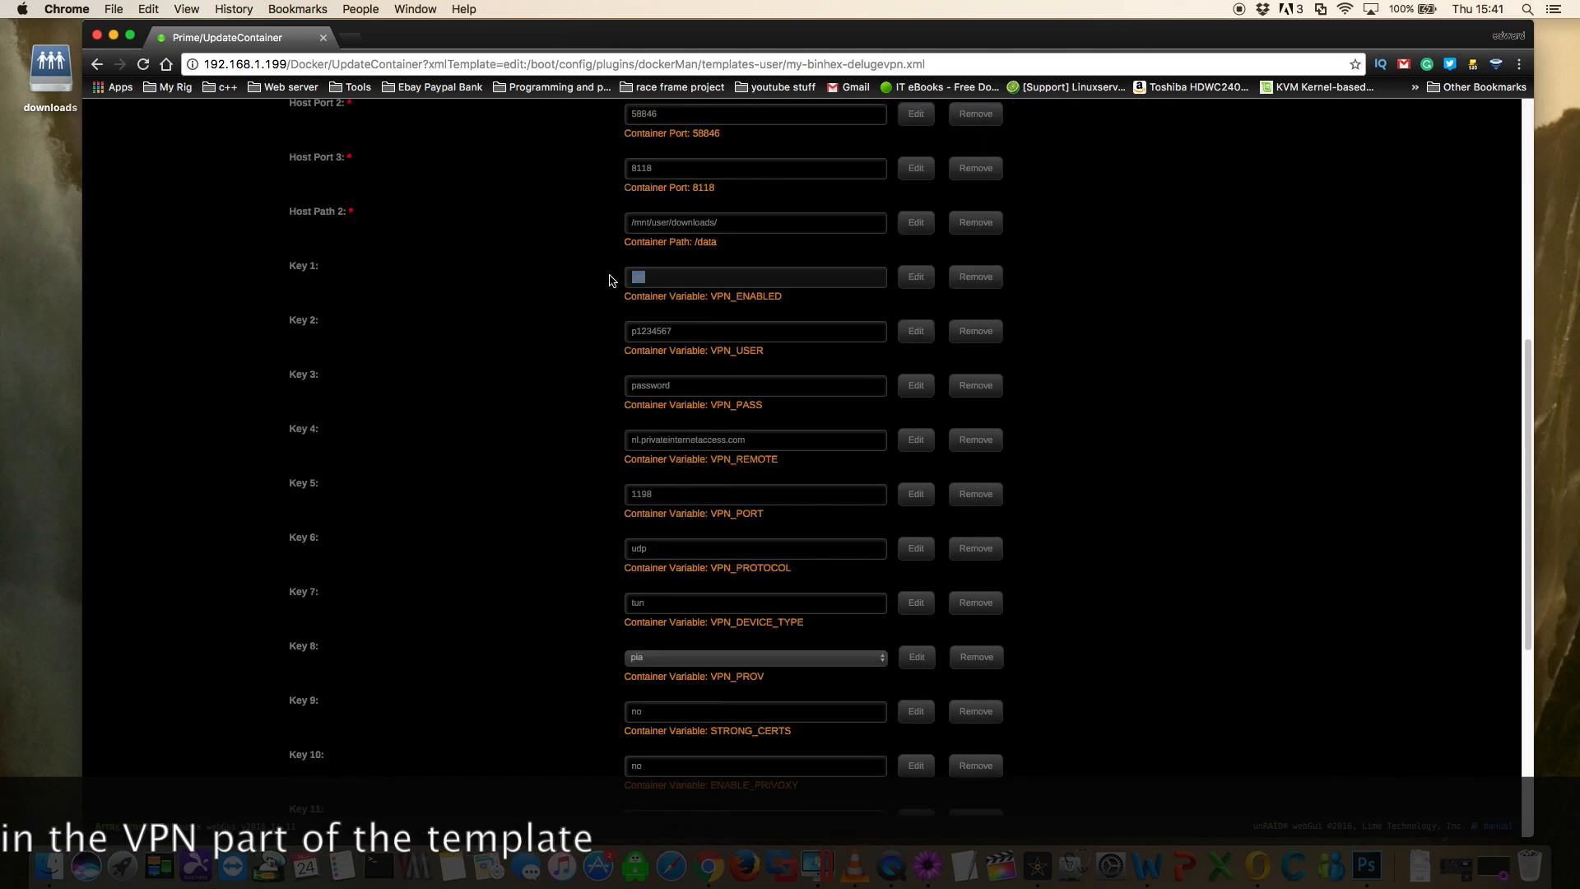
text(no)
scroll(494, 423, down, 5)
key(Return)
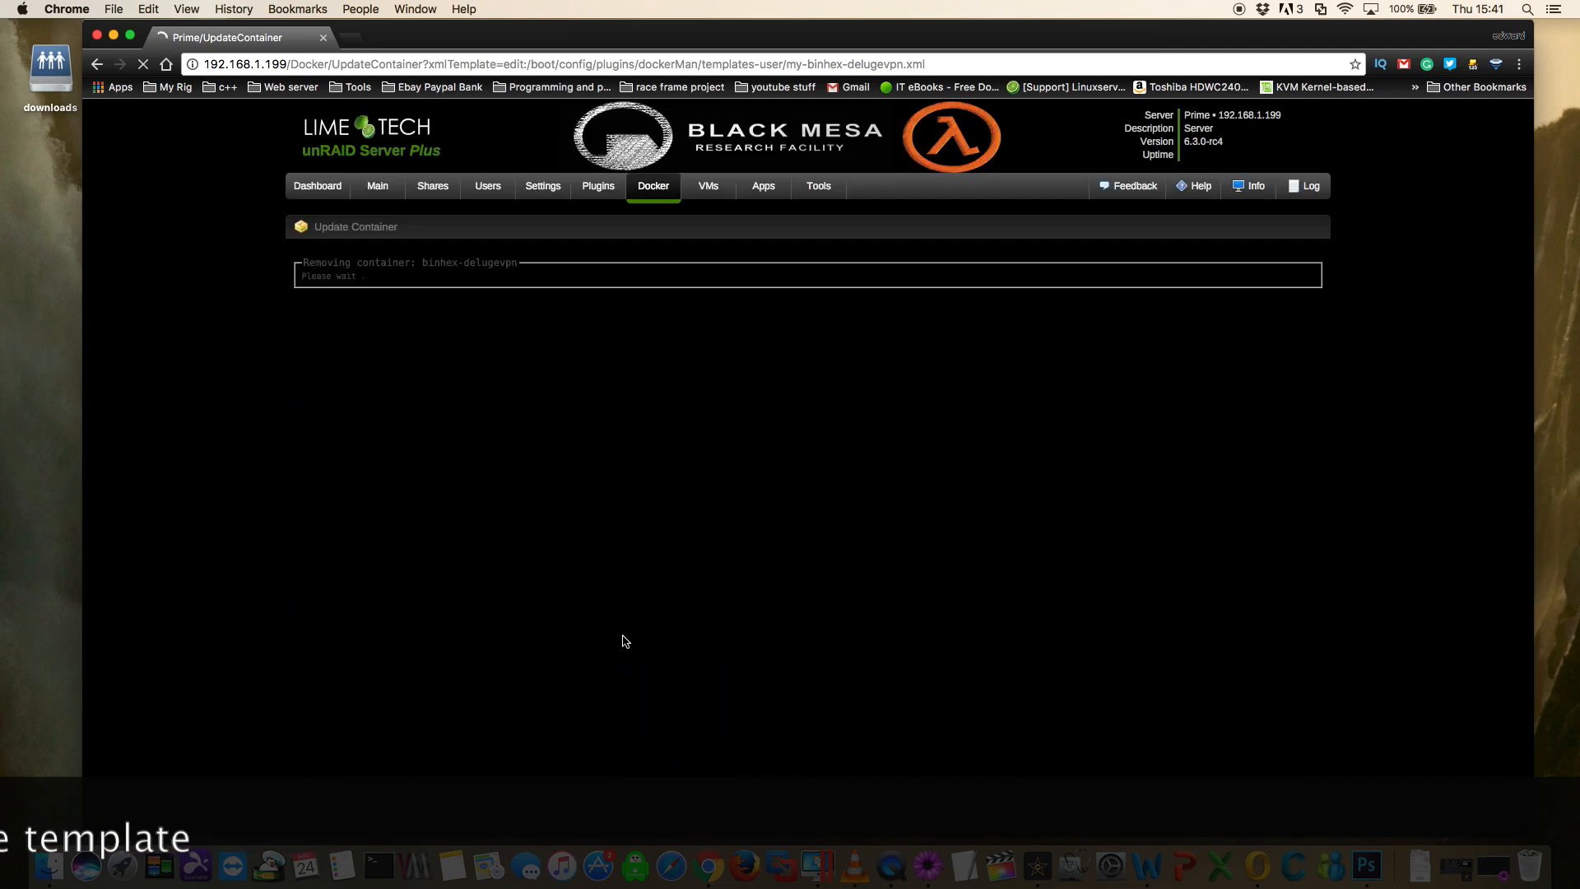
click(802, 417)
- Test the binhex-delugevpn web UI with the VPN disabled and close its page
click(306, 294)
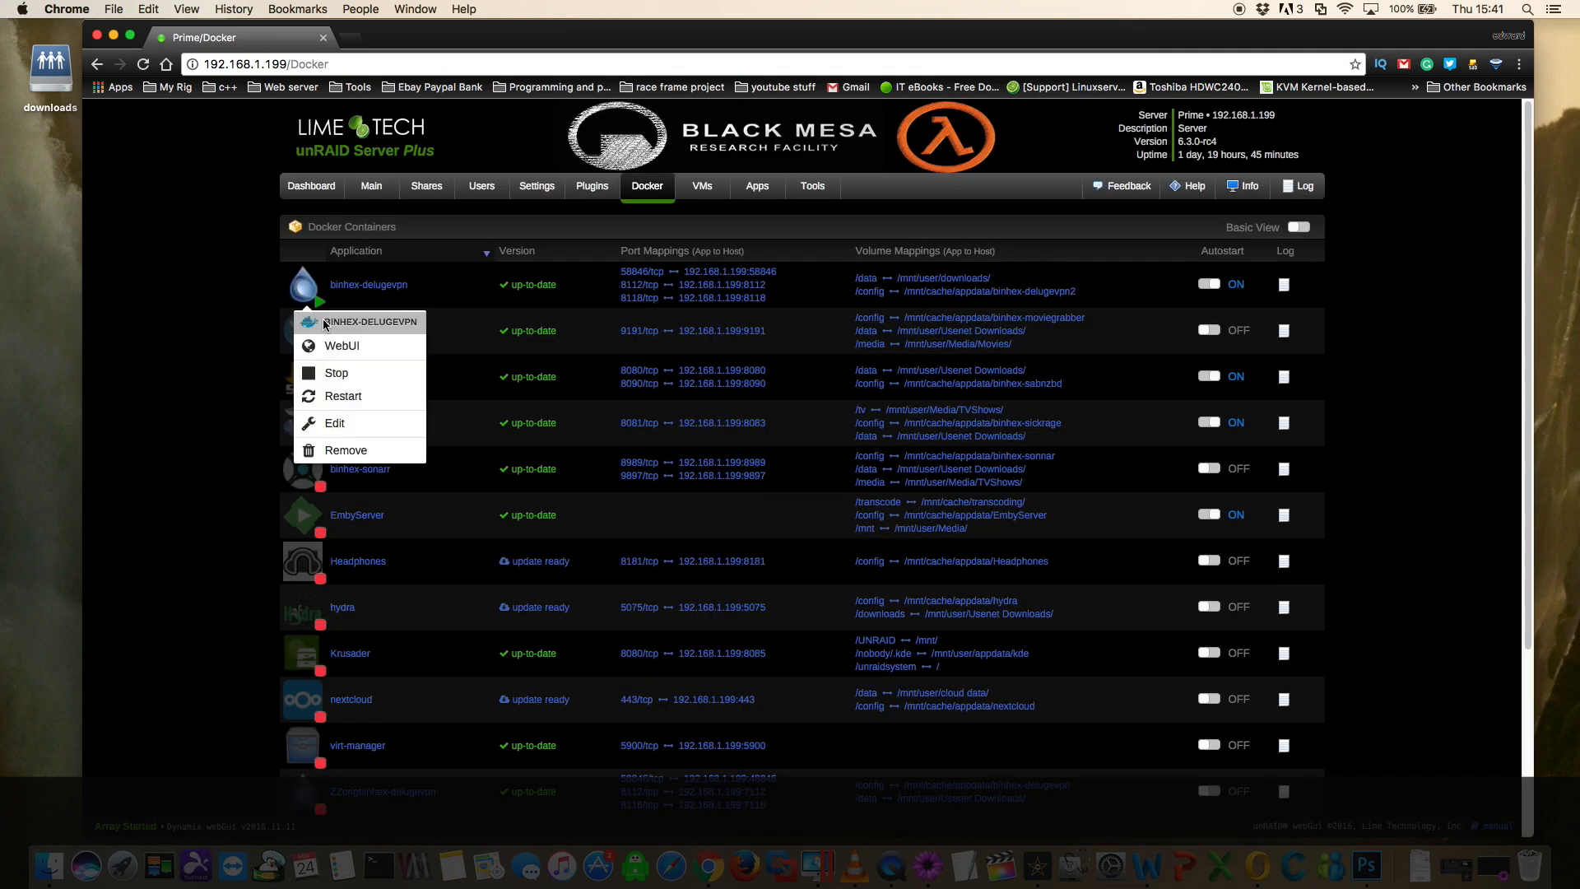
click(334, 344)
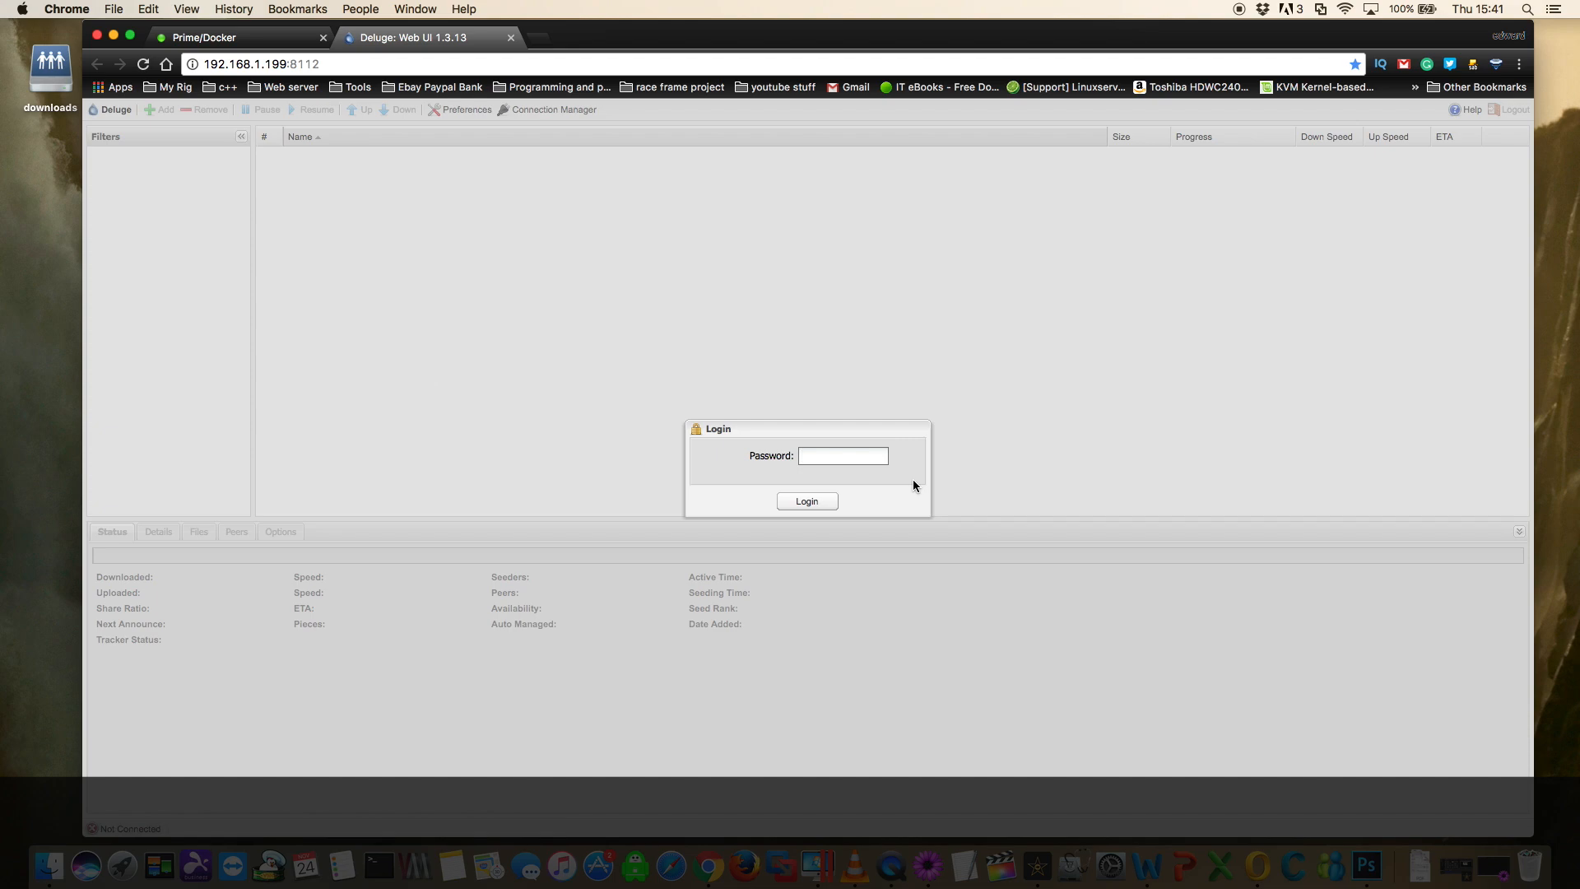
click(511, 37)
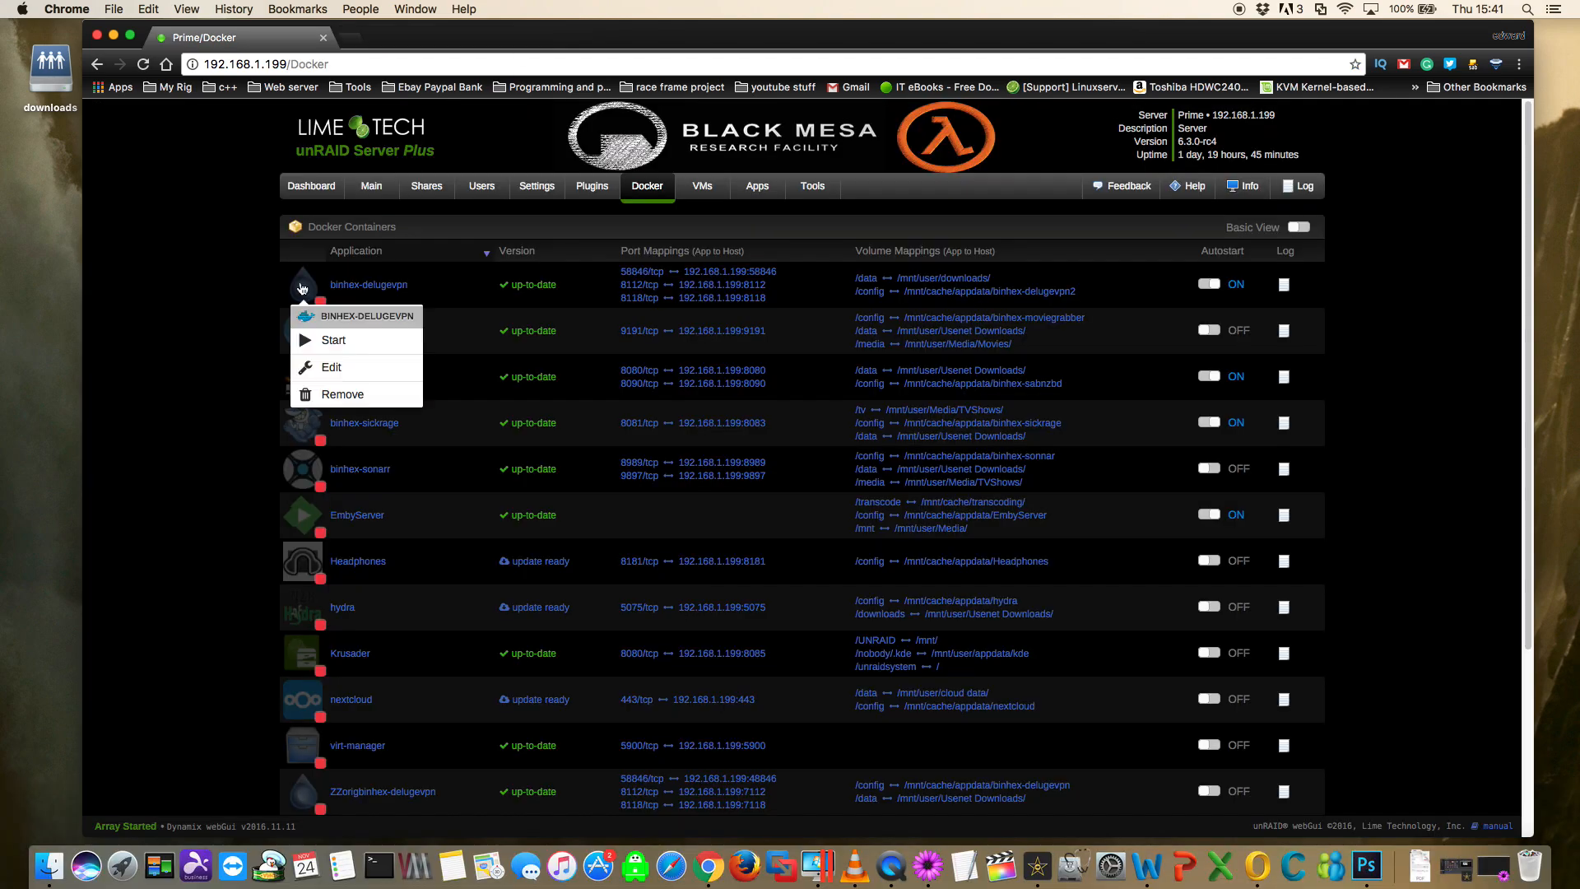
- Edit the binhex-delugevpn template to set VPN_ENABLED to yes, and review the other VPN variables
click(329, 365)
scroll(539, 535, down, 5)
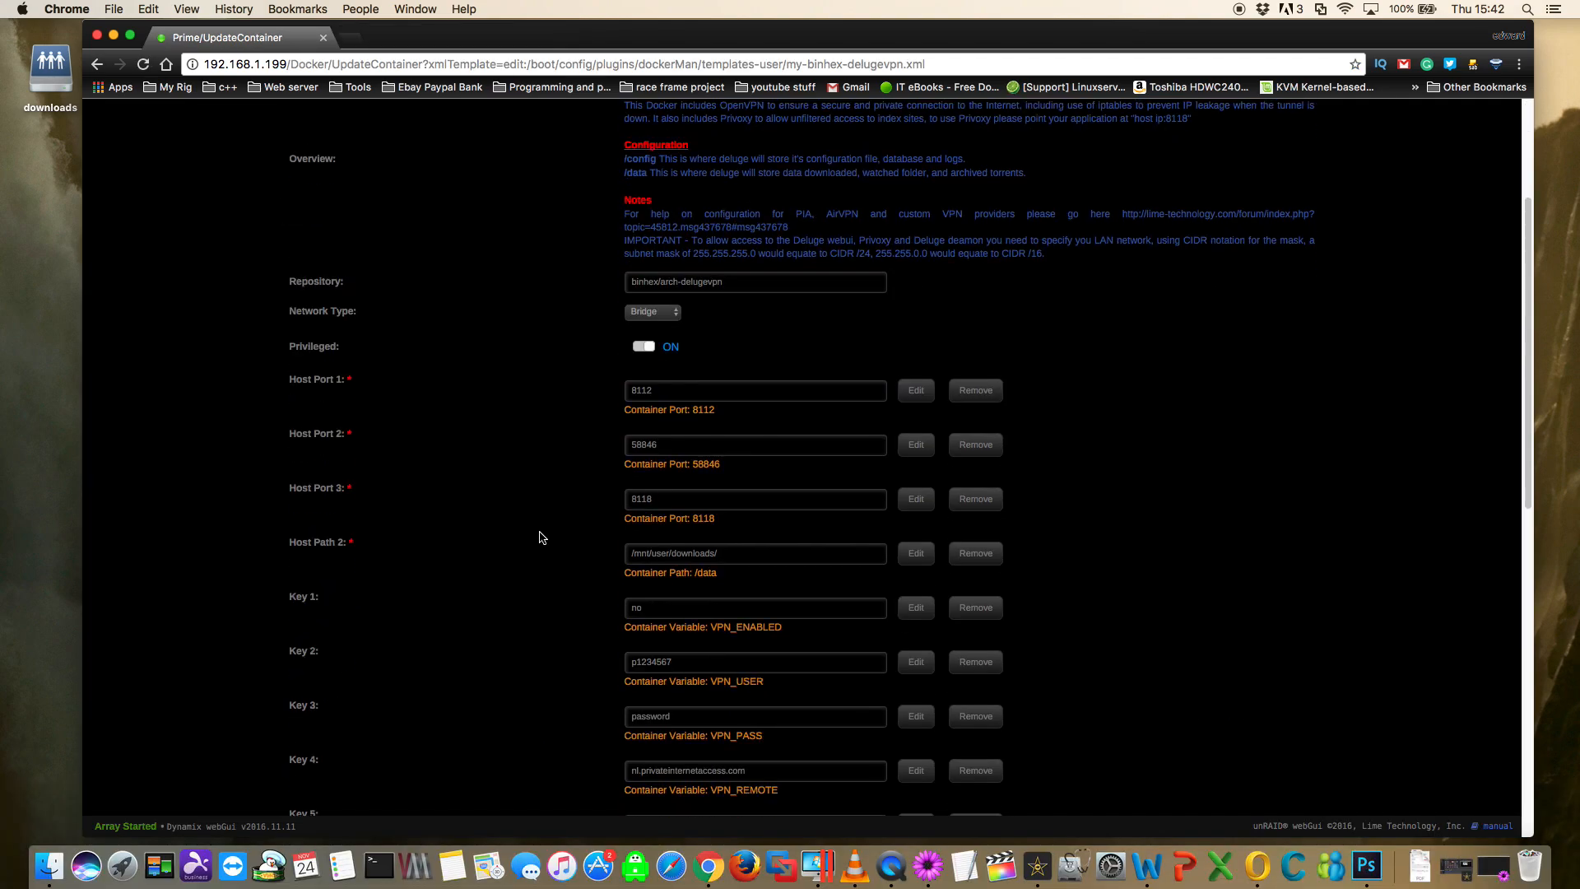
double_click(636, 607)
key(BackSpace)
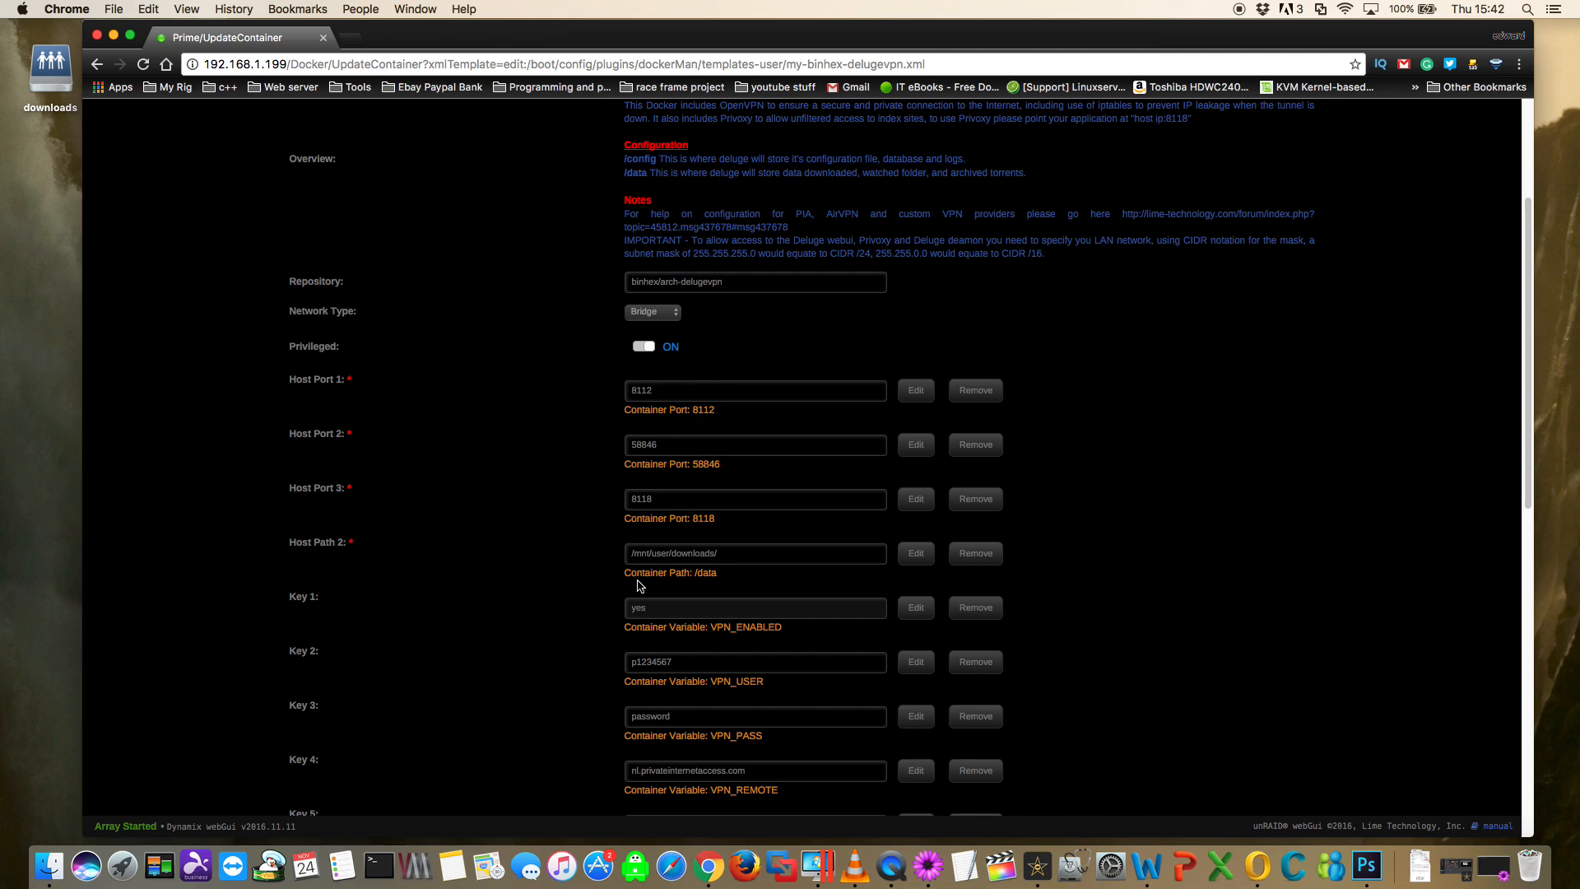
scroll(642, 586, down, 2)
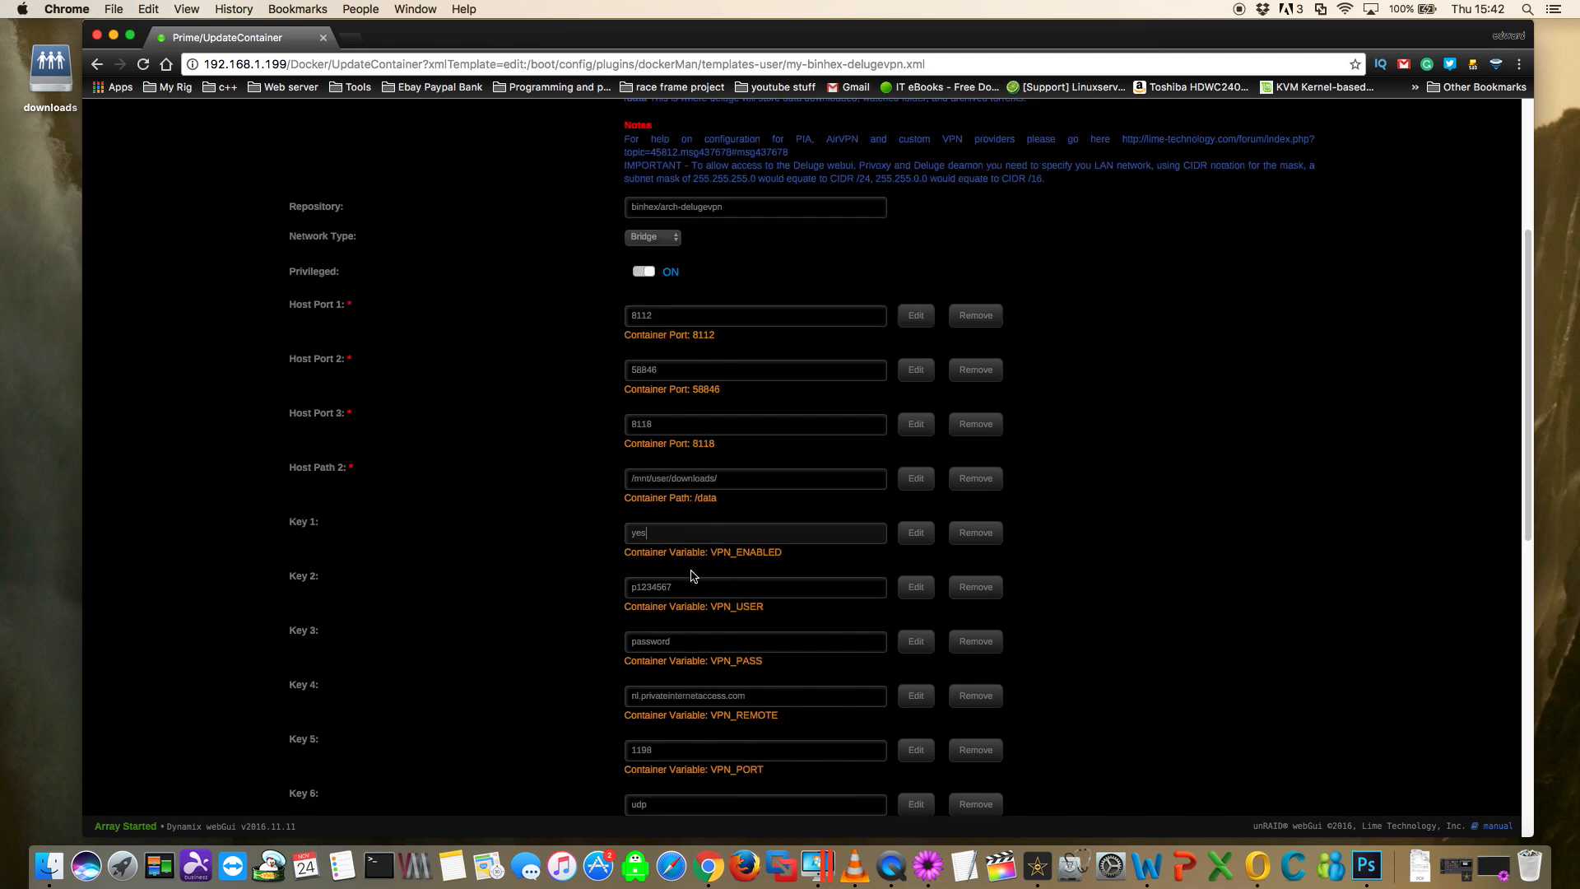
scroll(691, 576, down, 1)
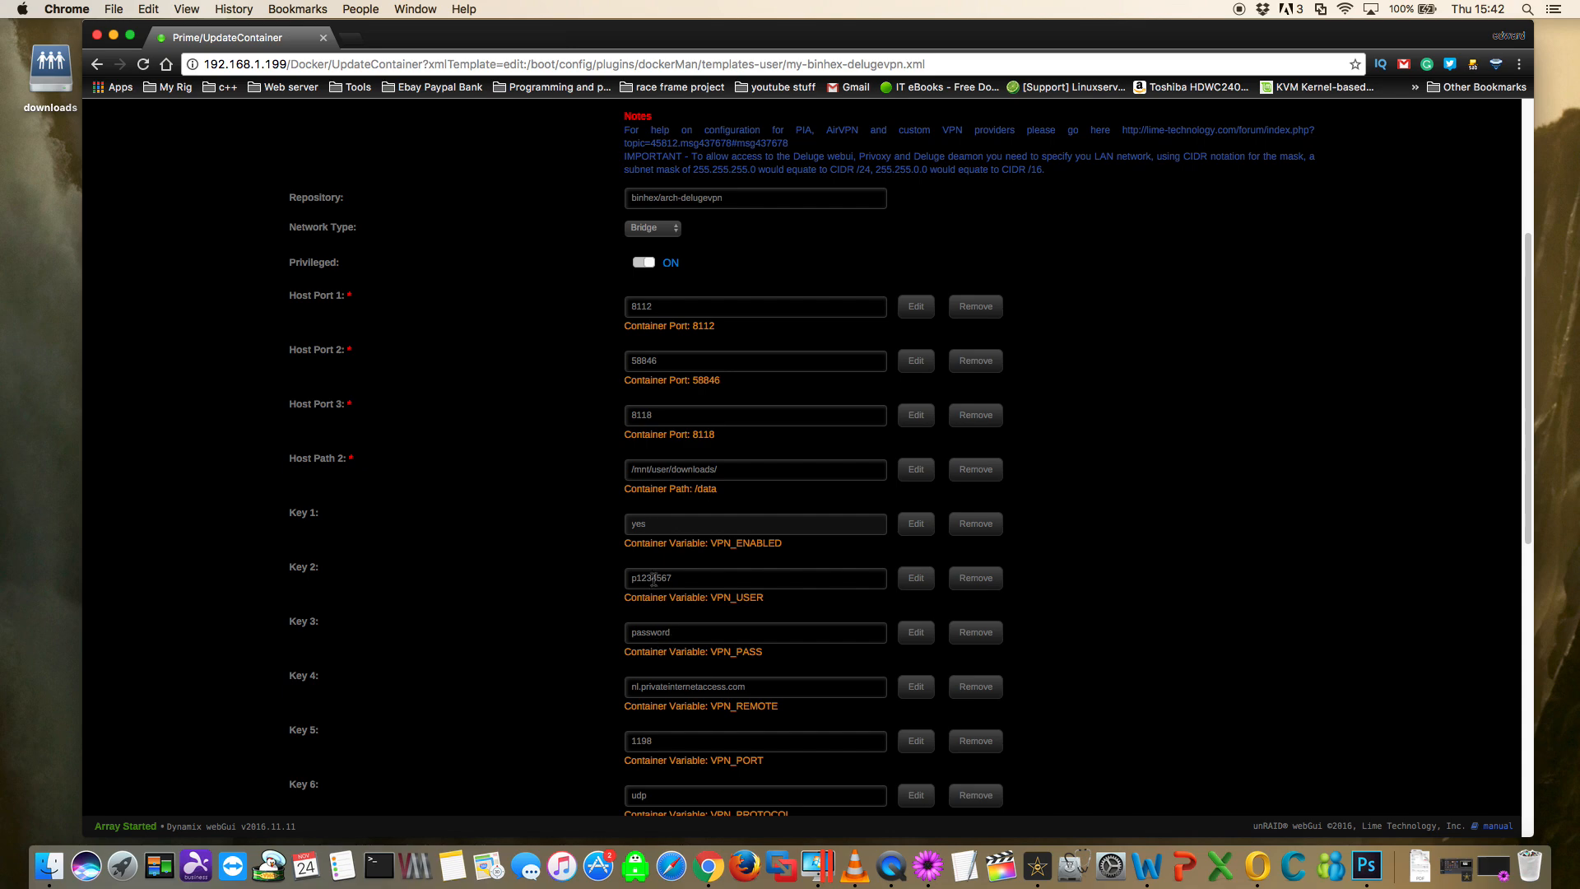
scroll(668, 632, down, 10)
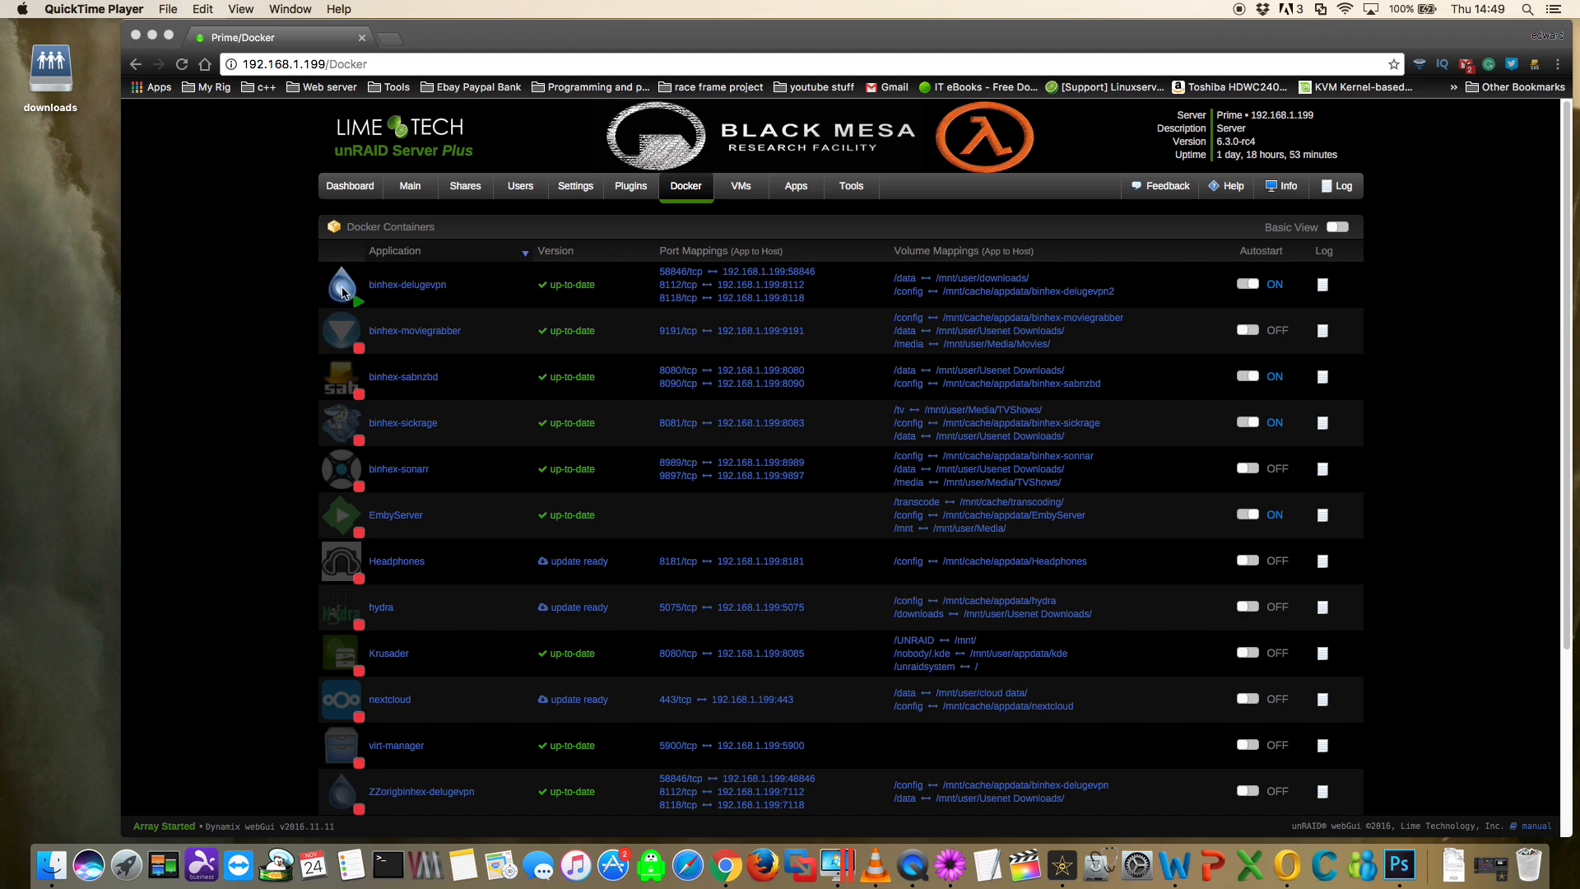
- Open the binhex-delugevpn container's web UI and log in to Deluge with the password
click(343, 292)
click(342, 292)
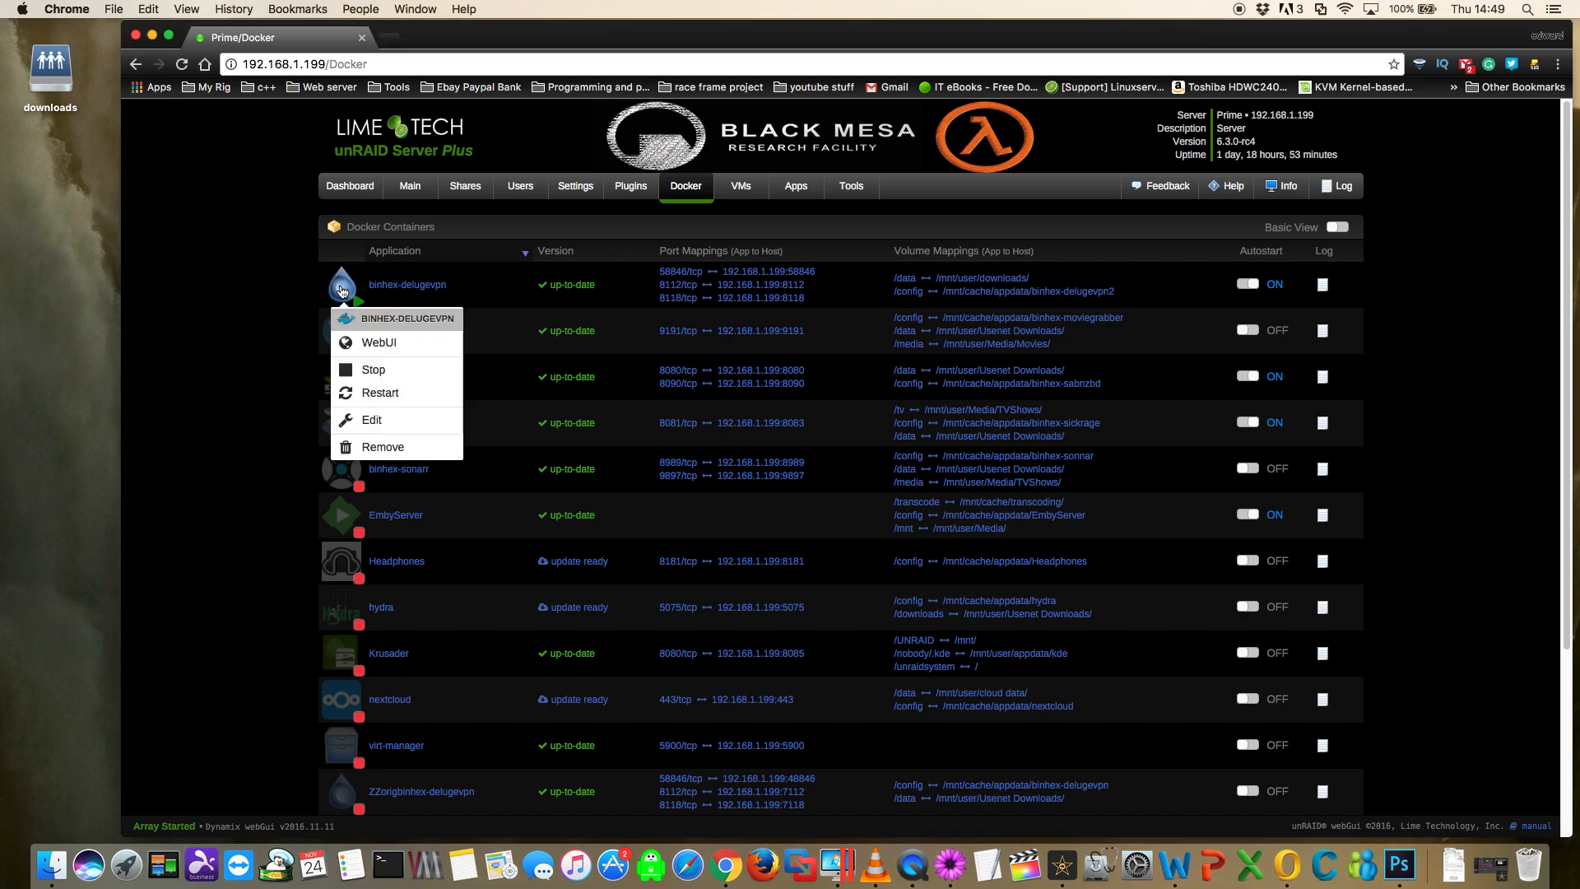
click(367, 342)
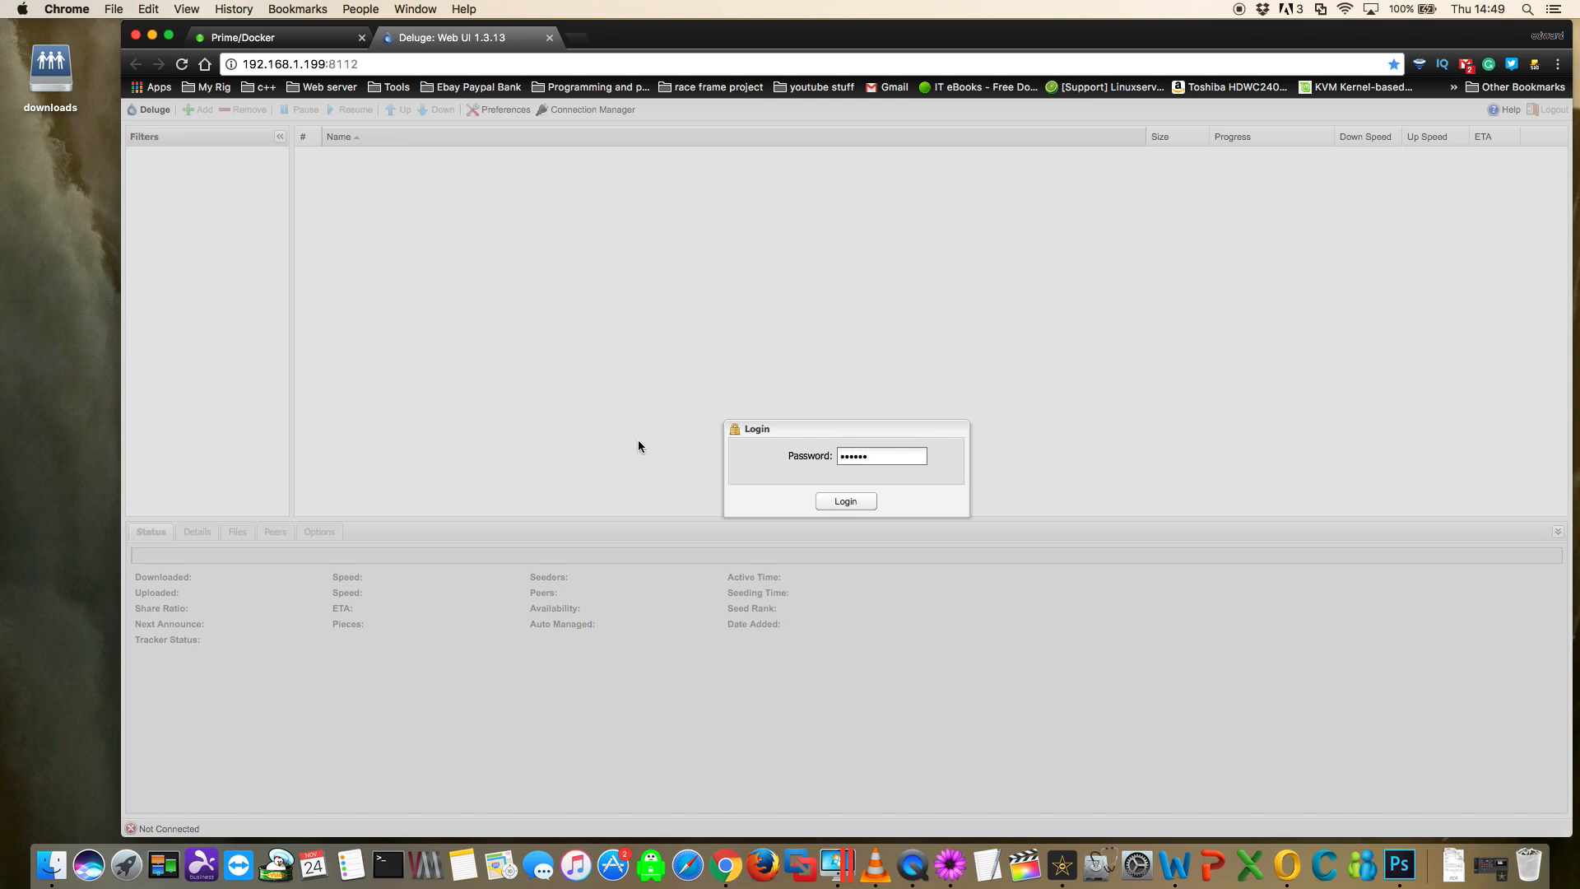
click(845, 501)
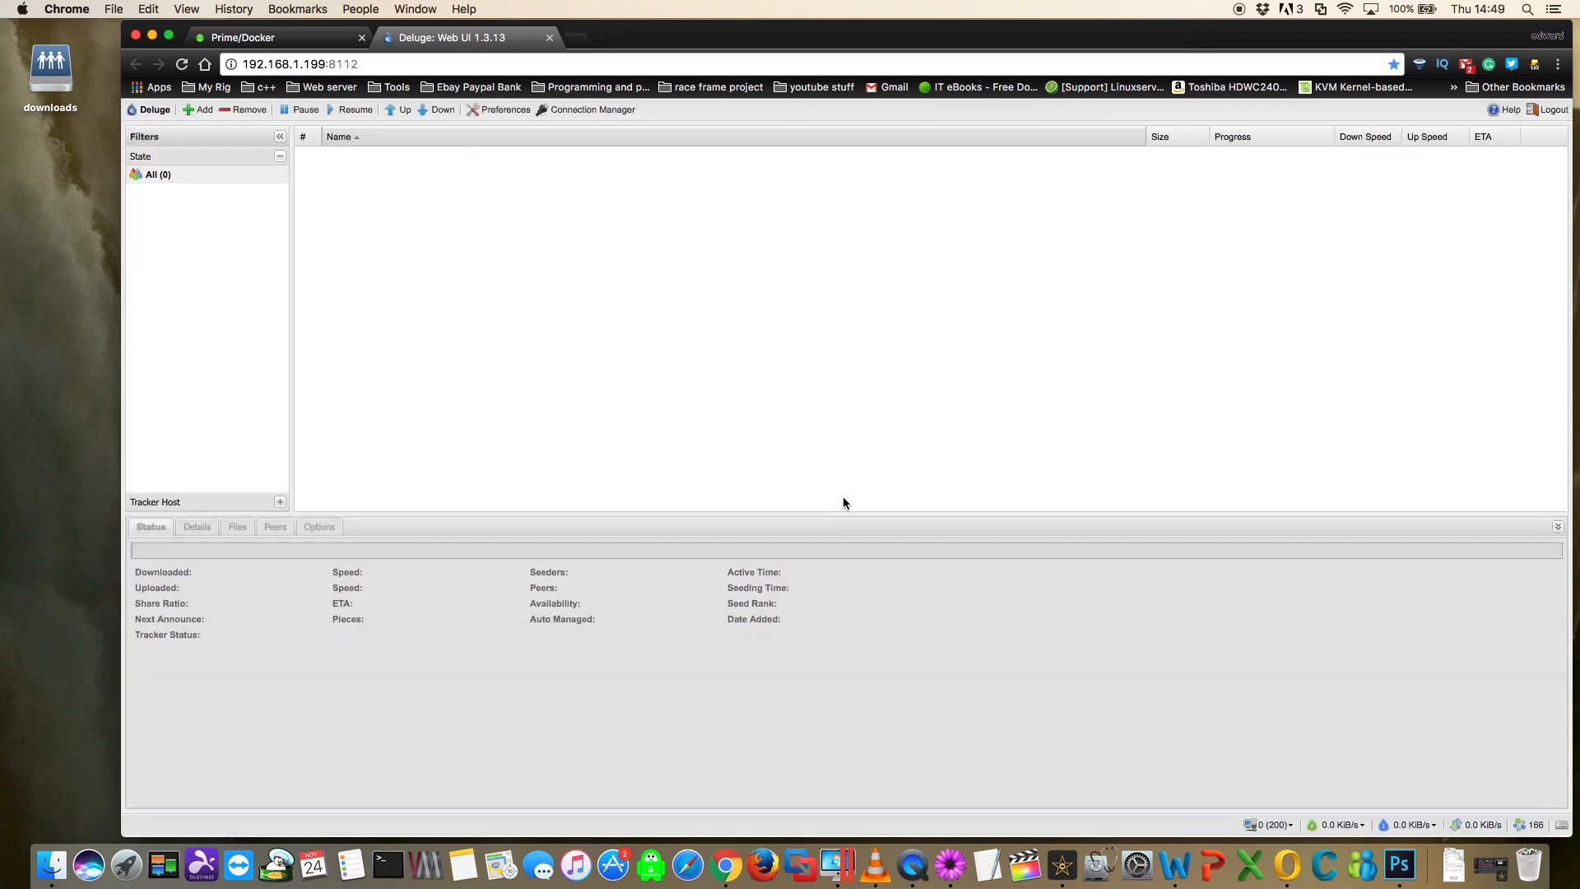
- Set Deluge's download folder to /data/incomplete in the preferences
click(497, 111)
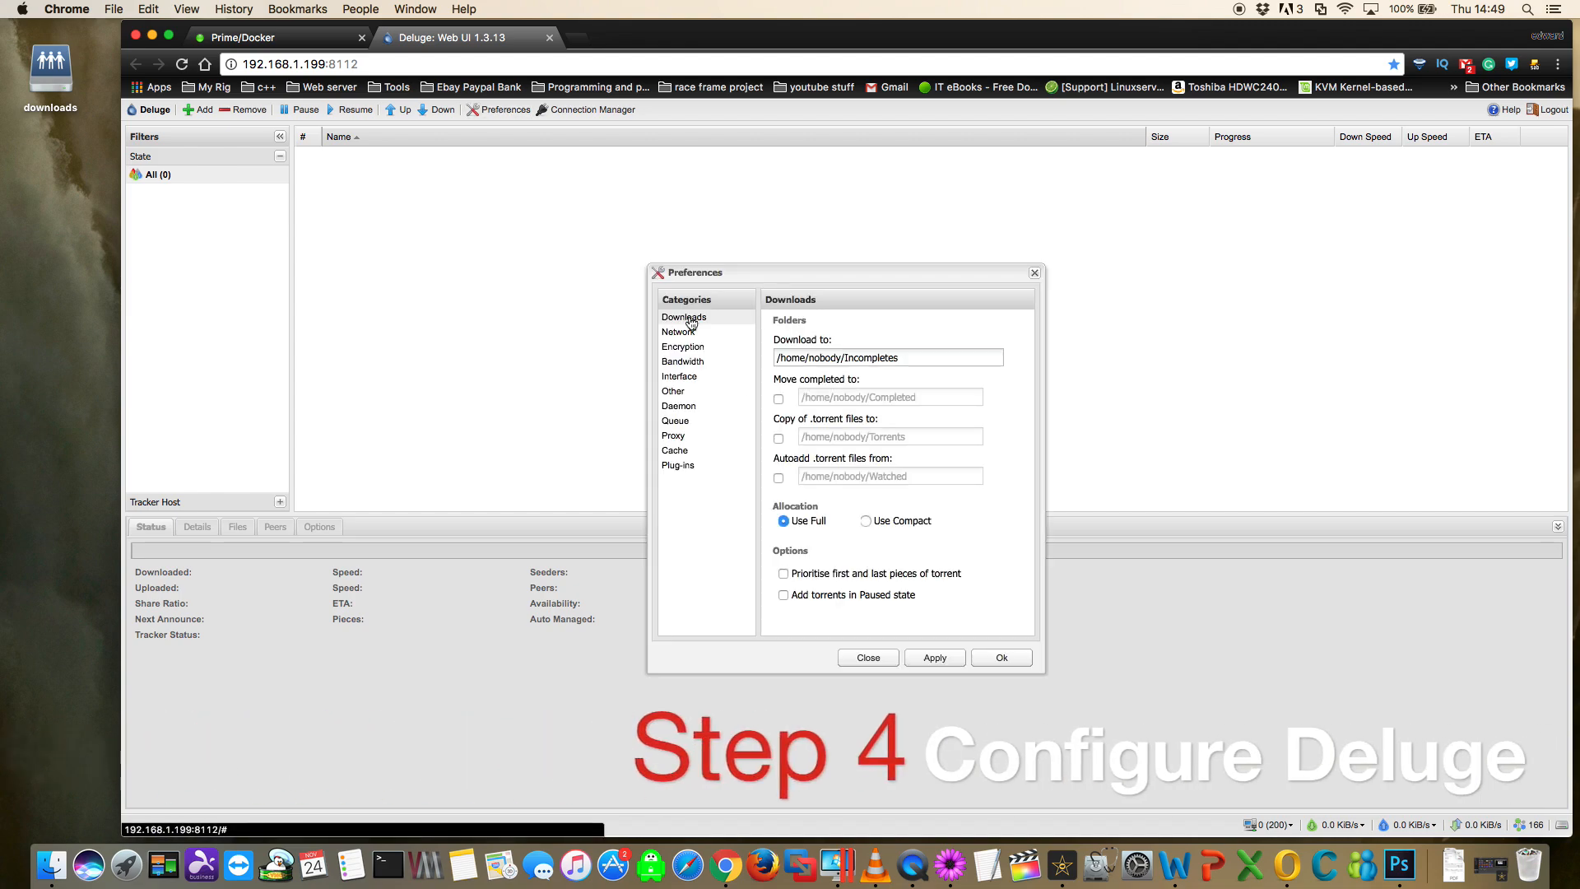
click(913, 361)
triple_click(914, 362)
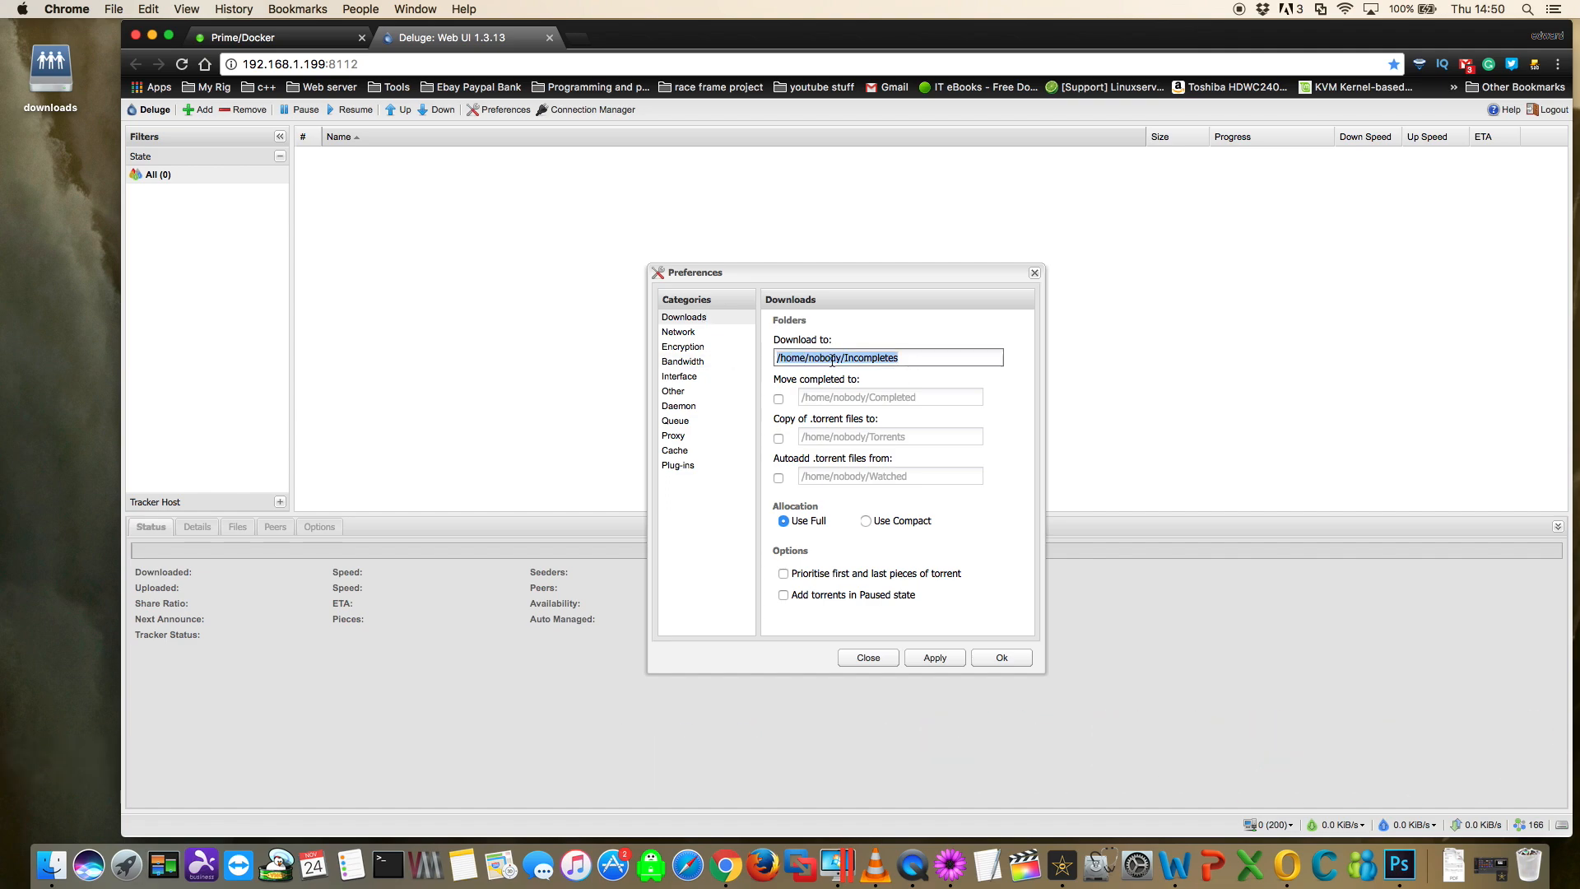
text(/data/)
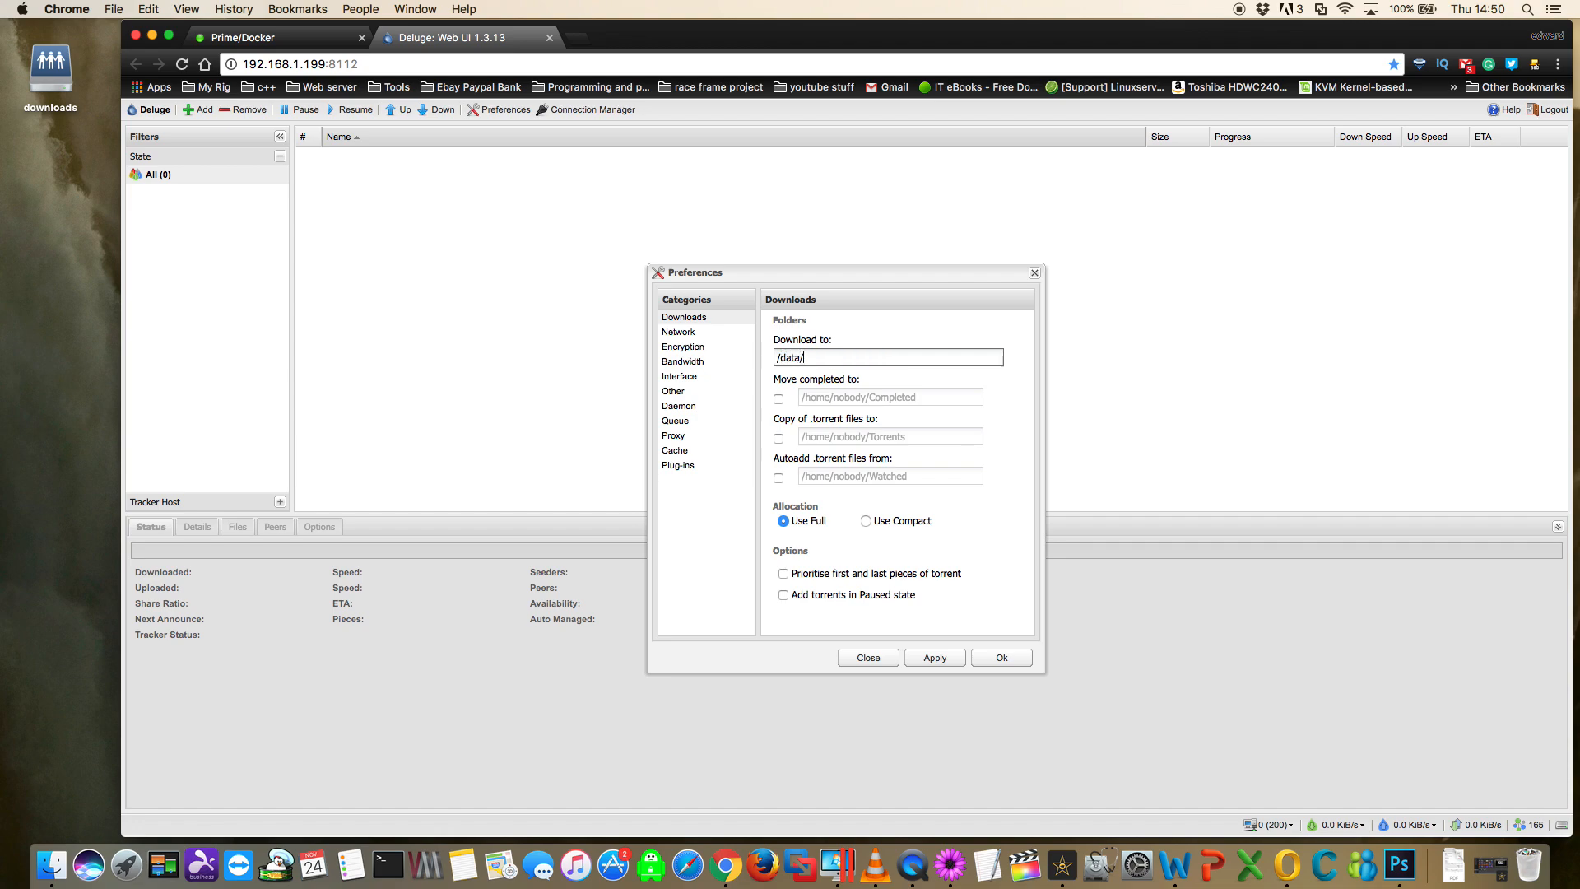
text(incomplete)
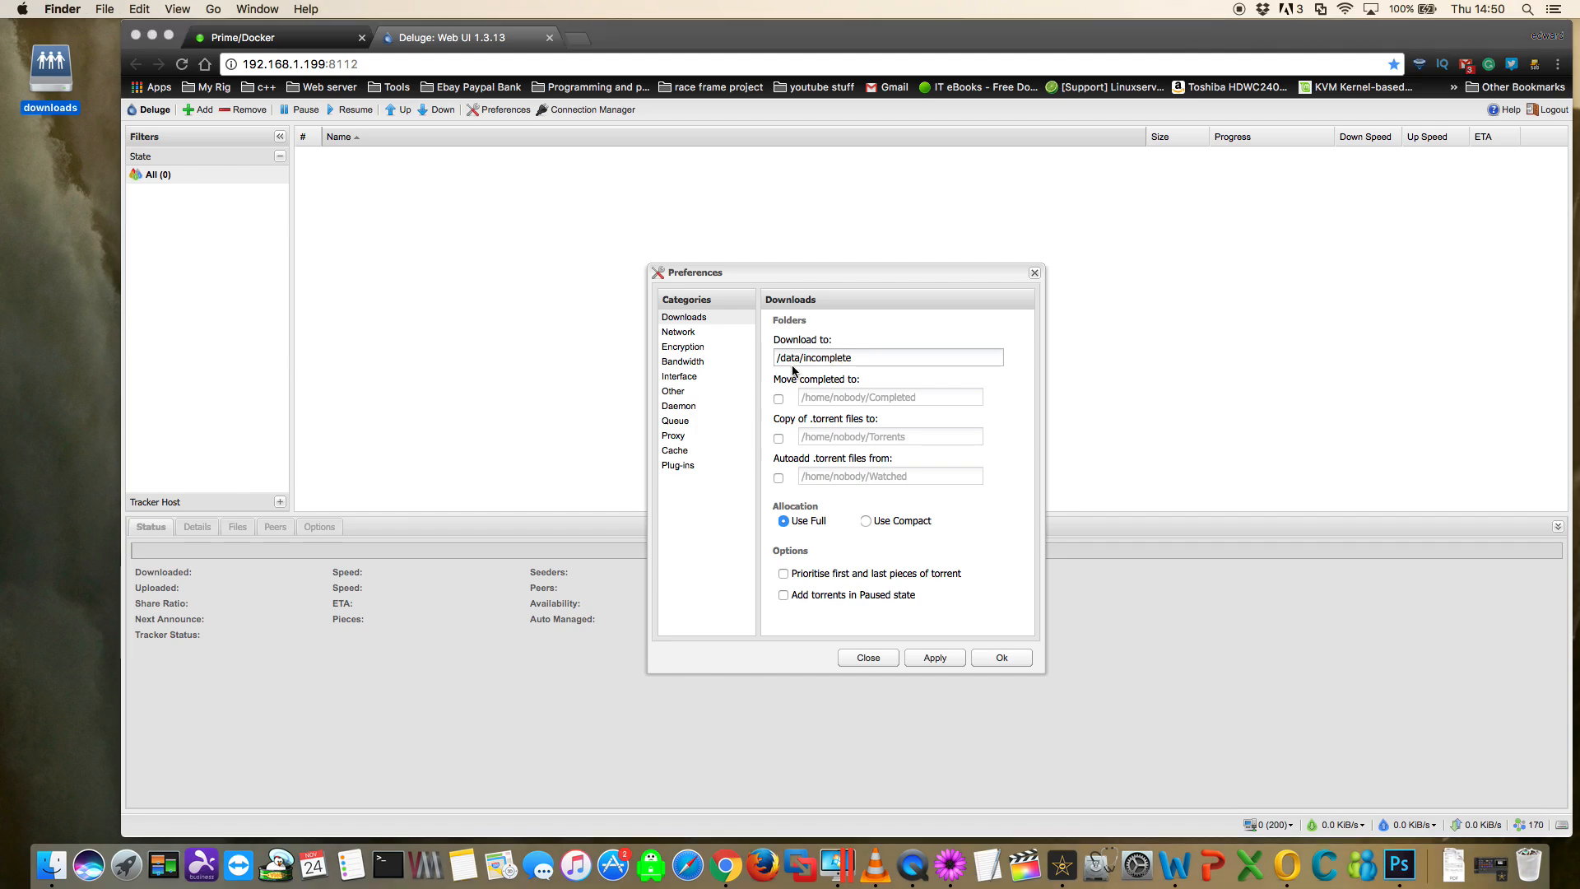
- Check the names of the incomplete and complete folders in the downloads share in Finder
double_click(60, 76)
click(211, 395)
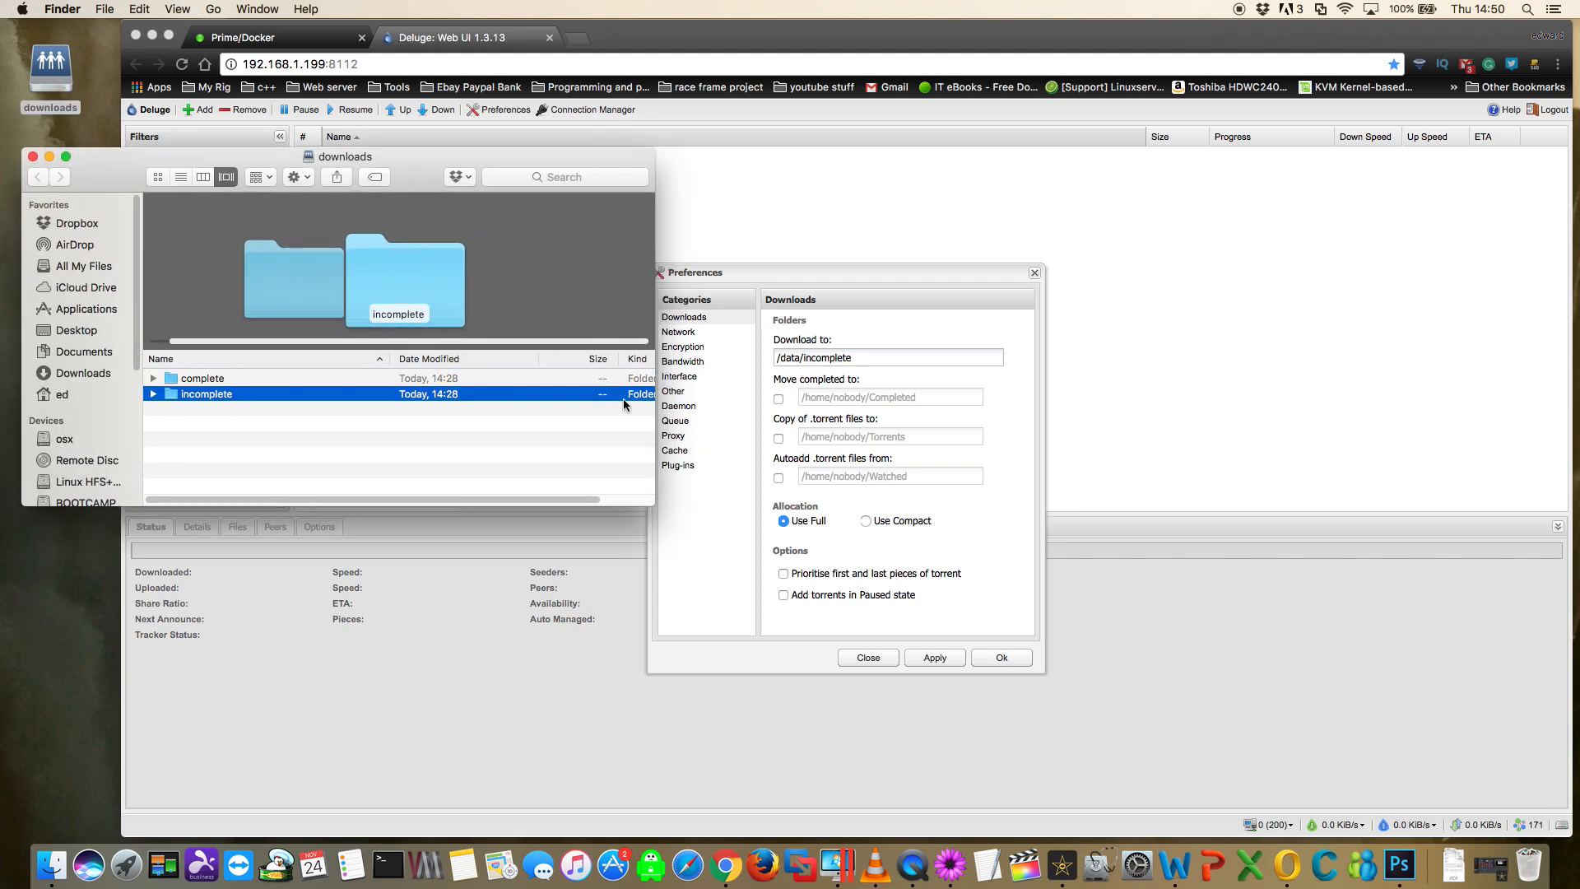
click(204, 381)
- Enable moving completed downloads in the Deluge preferences and set their folder to /data/complete
click(779, 400)
click(778, 399)
drag(920, 399, 841, 406)
text(/)
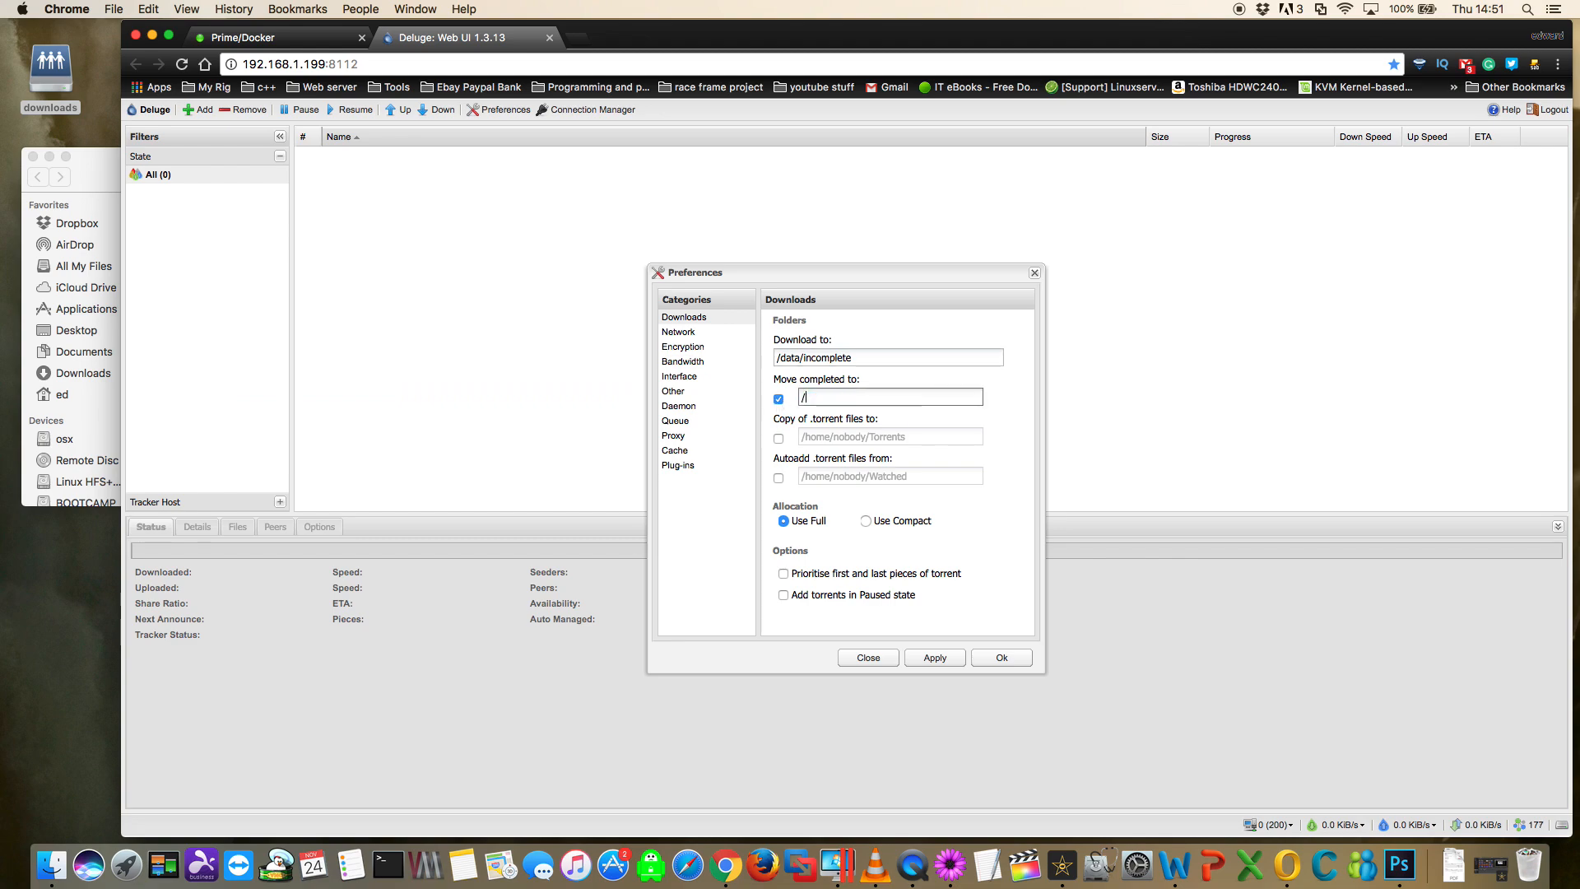
text(data/complete)
- Enable copying of .torrent files and set their folder to /data/torrentfiles
click(779, 439)
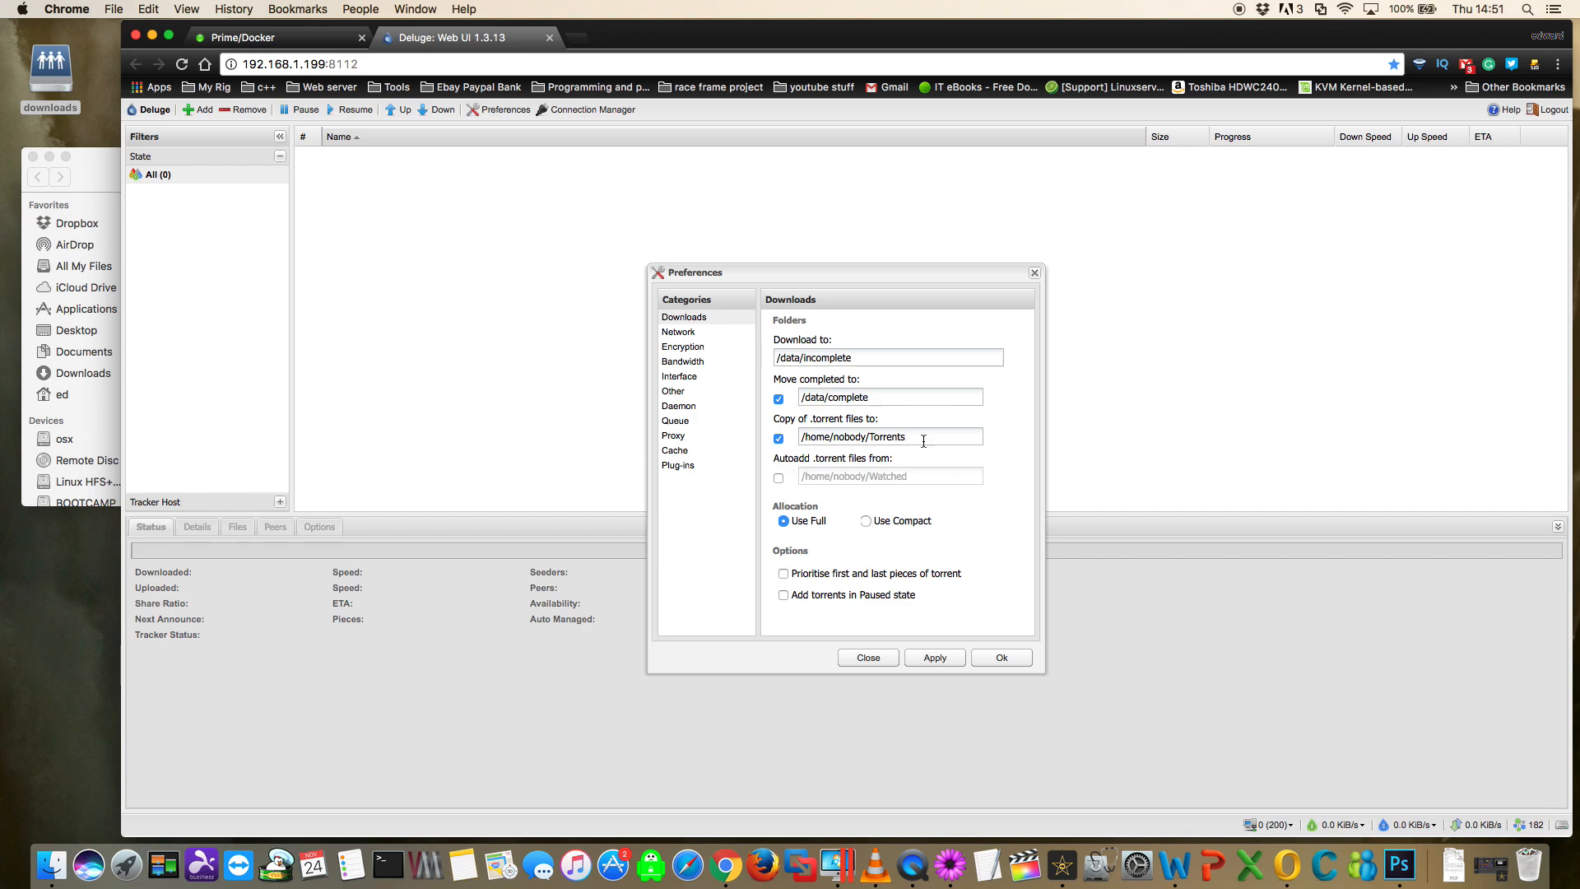
drag(916, 438, 794, 440)
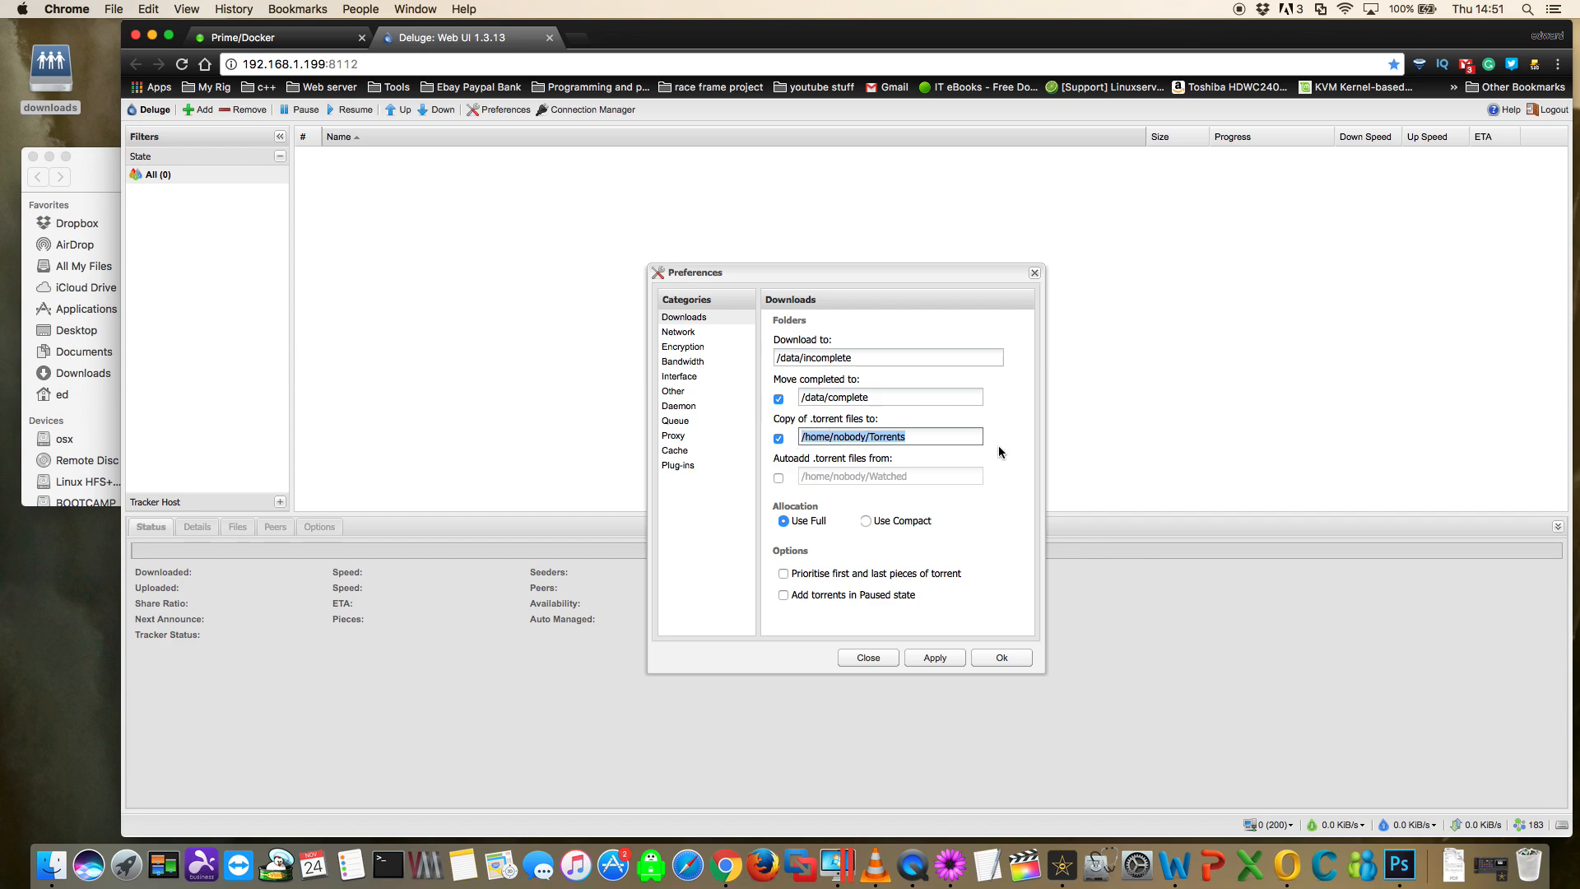
text(/data/)
text(torrent)
- Create a folder named torrentfiles in the downloads share in Finder
click(108, 164)
click(180, 416)
right_click(180, 416)
click(198, 420)
text(torrentfiles)
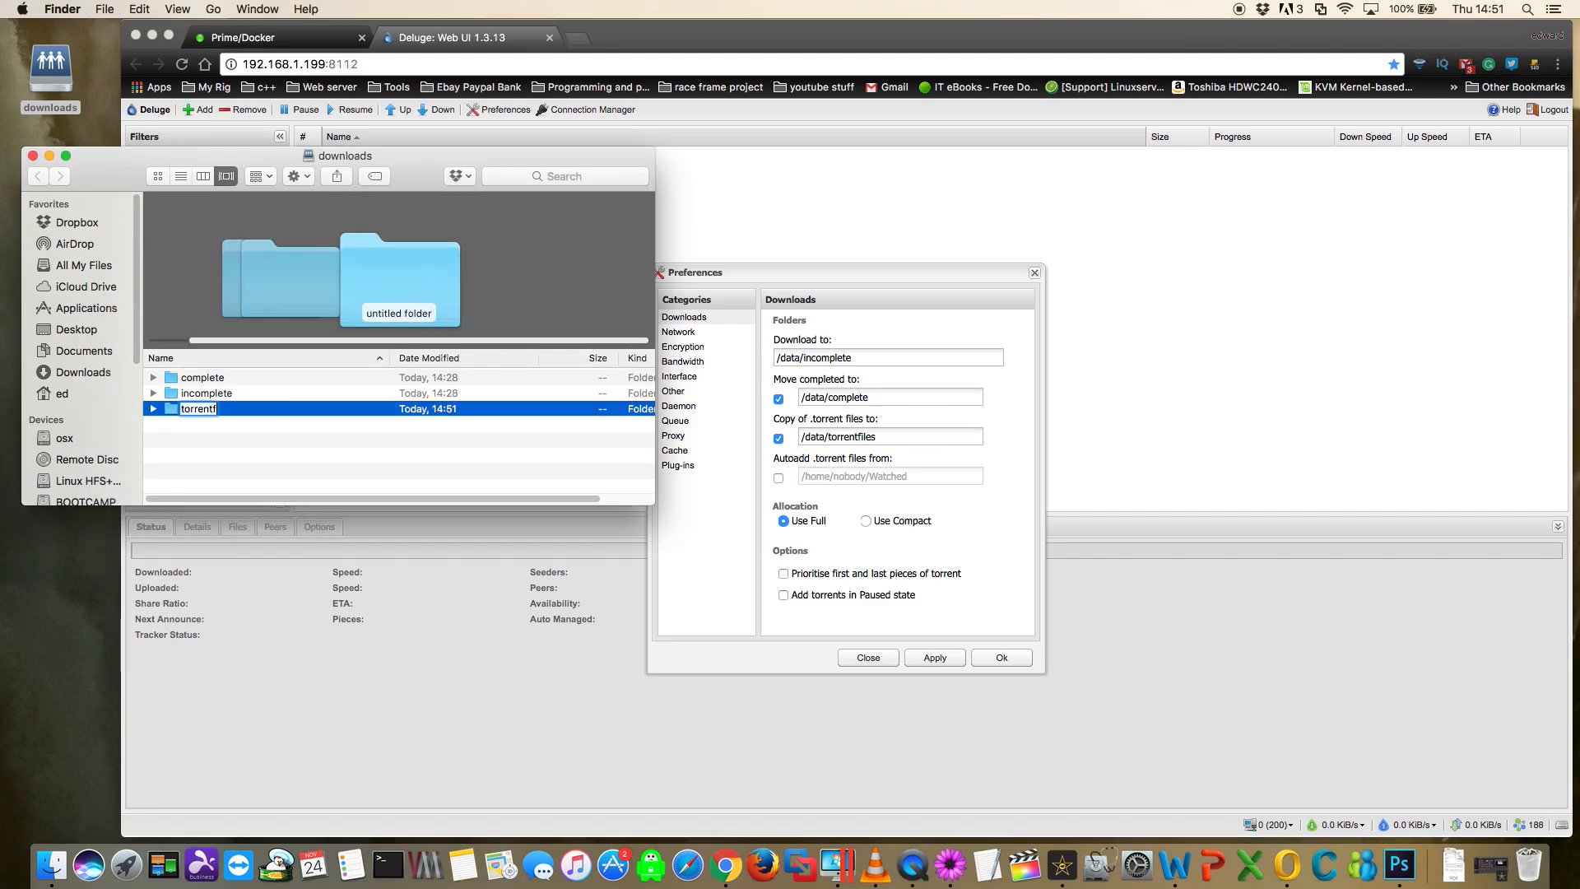
key(Return)
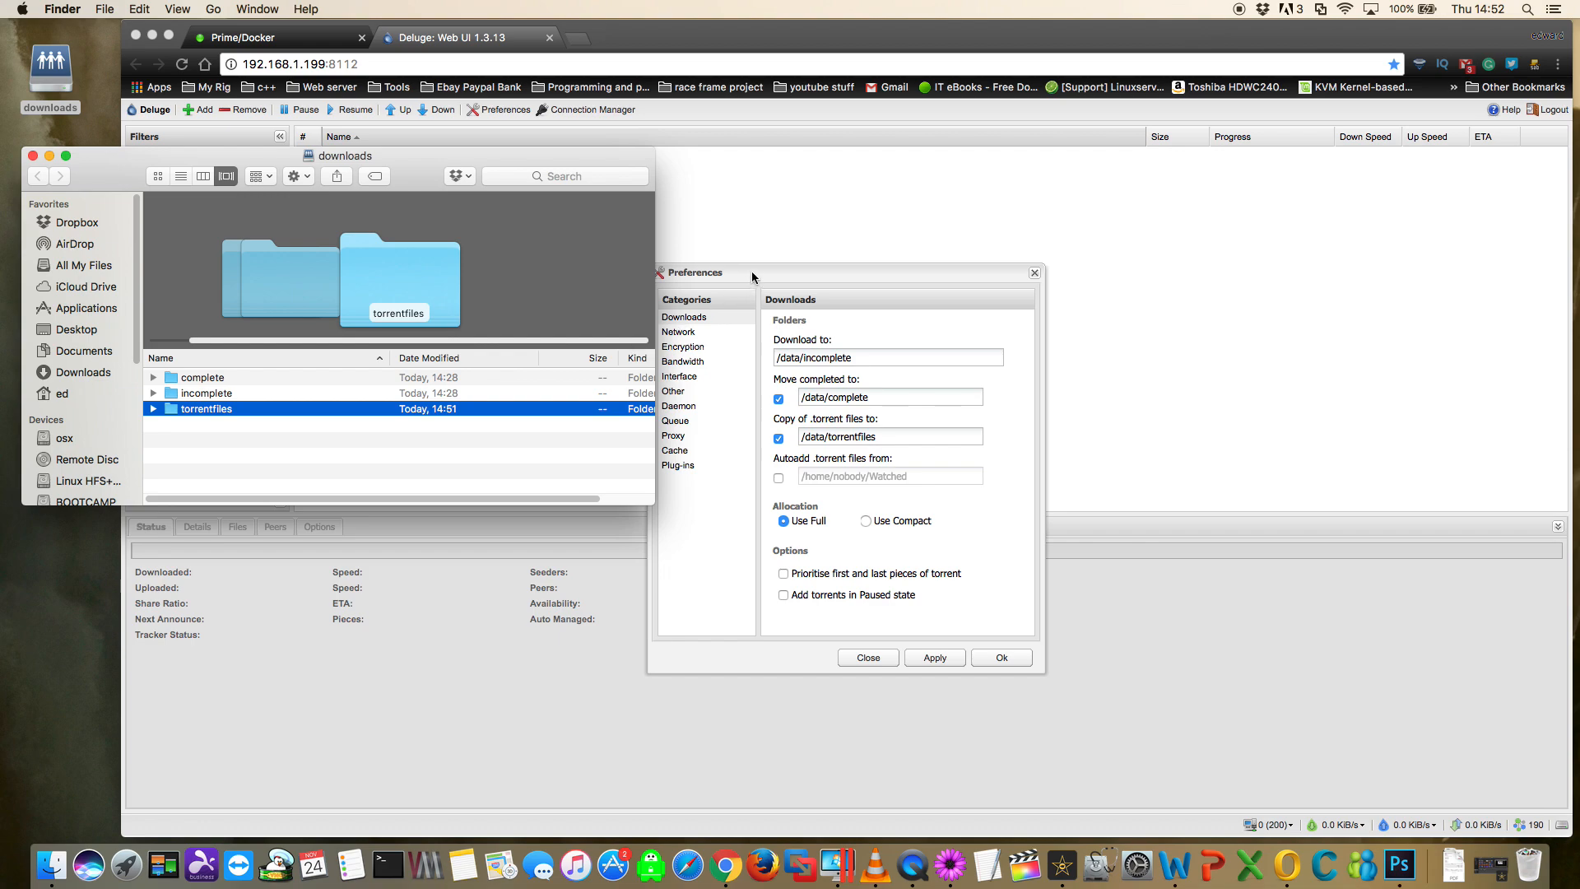
- Enable auto-adding of .torrent files in the Deluge download preferences and set their folder to /data/watch
click(750, 280)
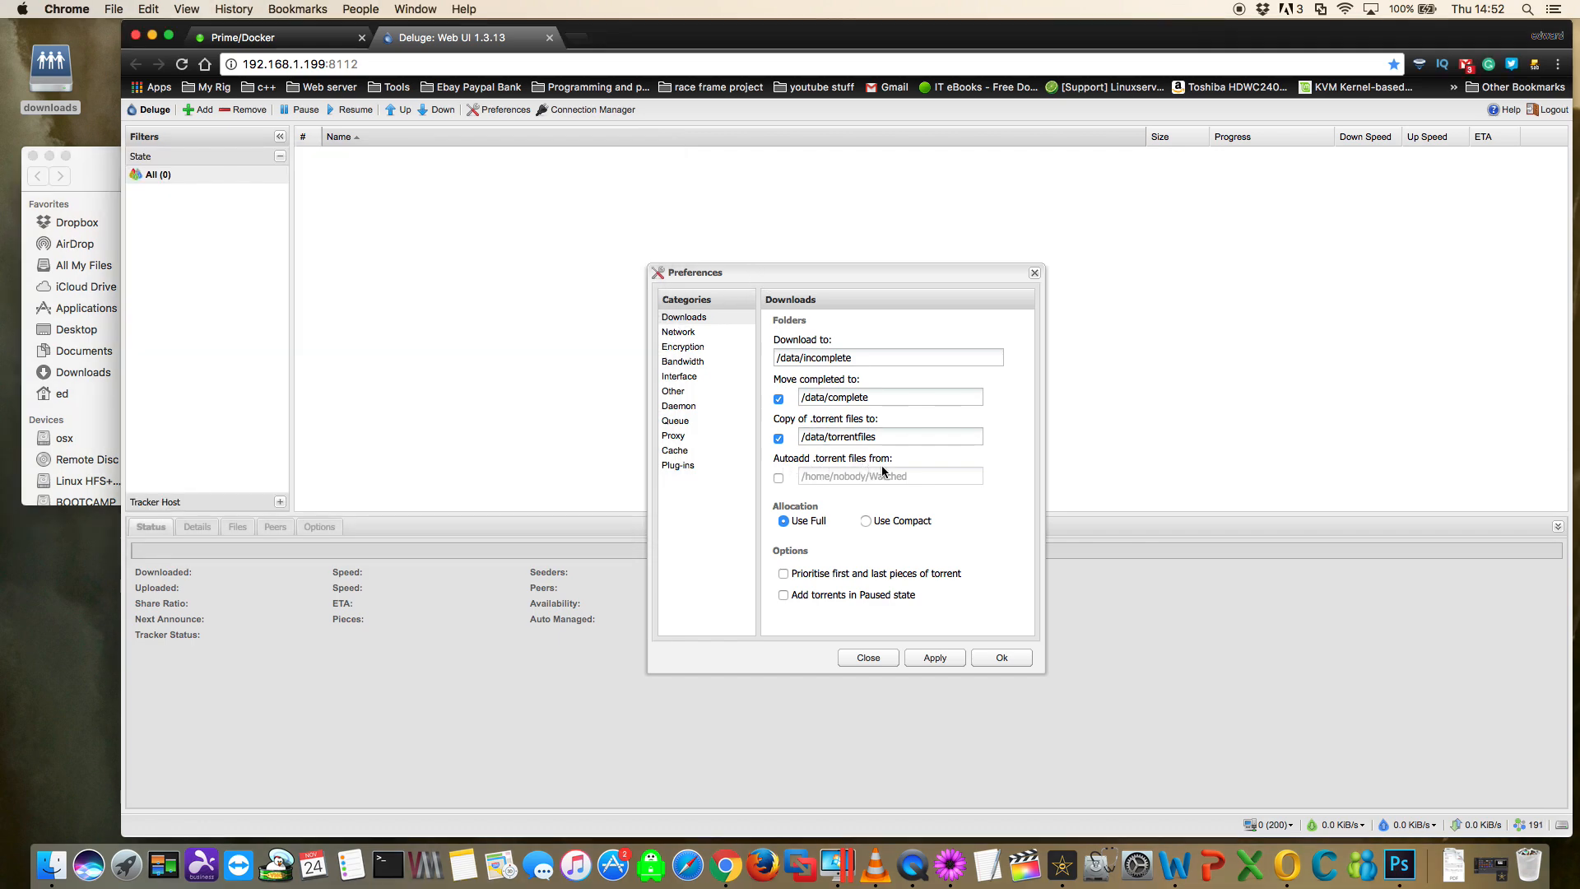
click(778, 478)
drag(918, 477, 798, 475)
text(/)
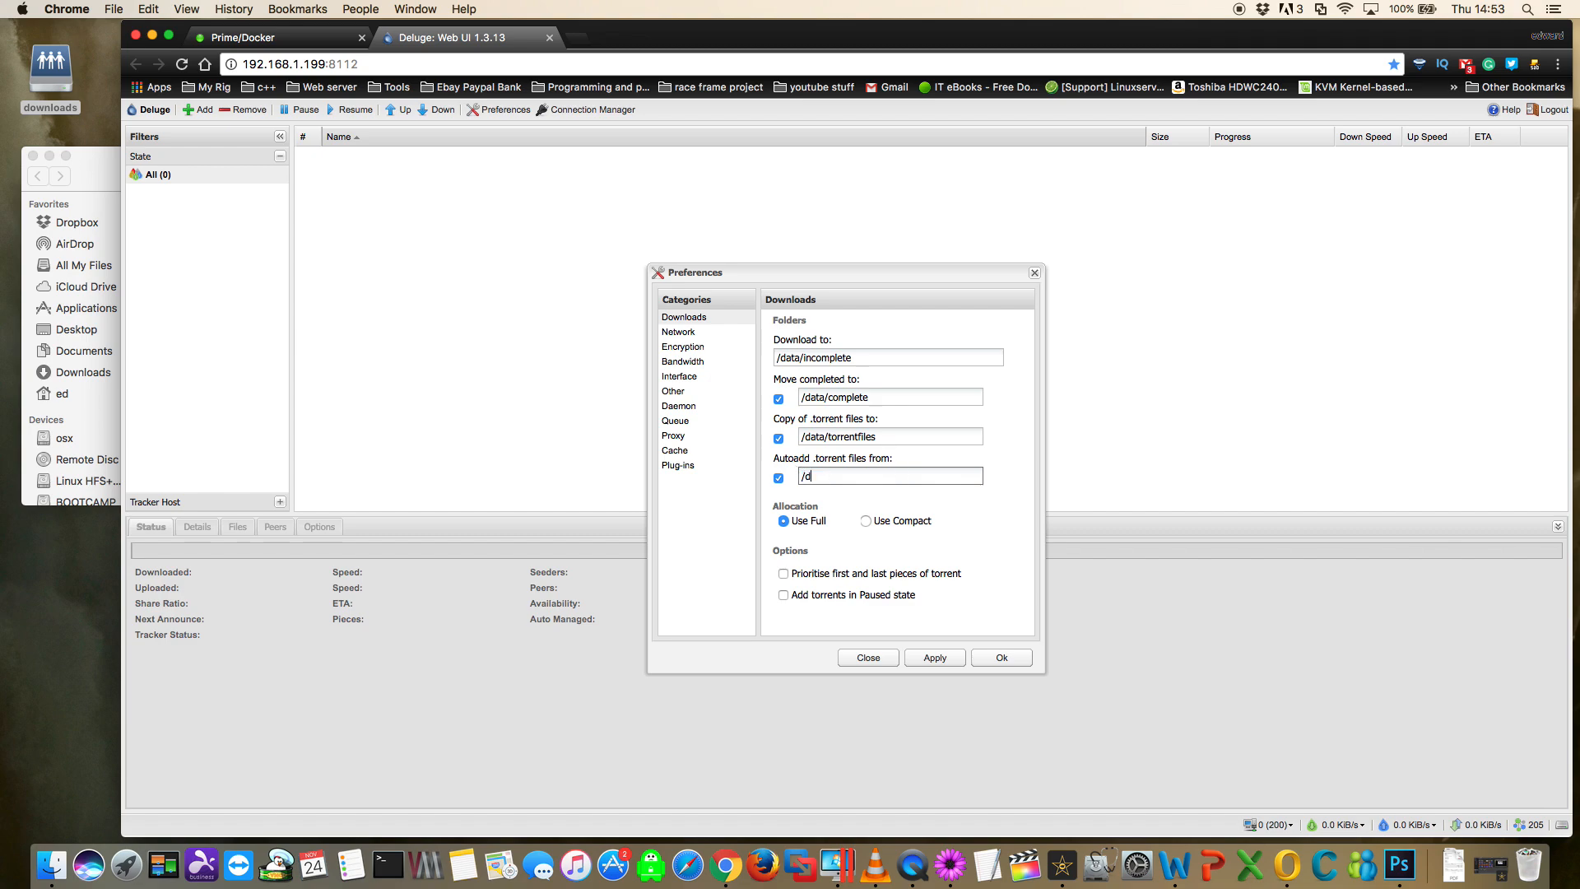
text(data/wat)
- Create a folder named watch in the downloads share in Finder
click(103, 172)
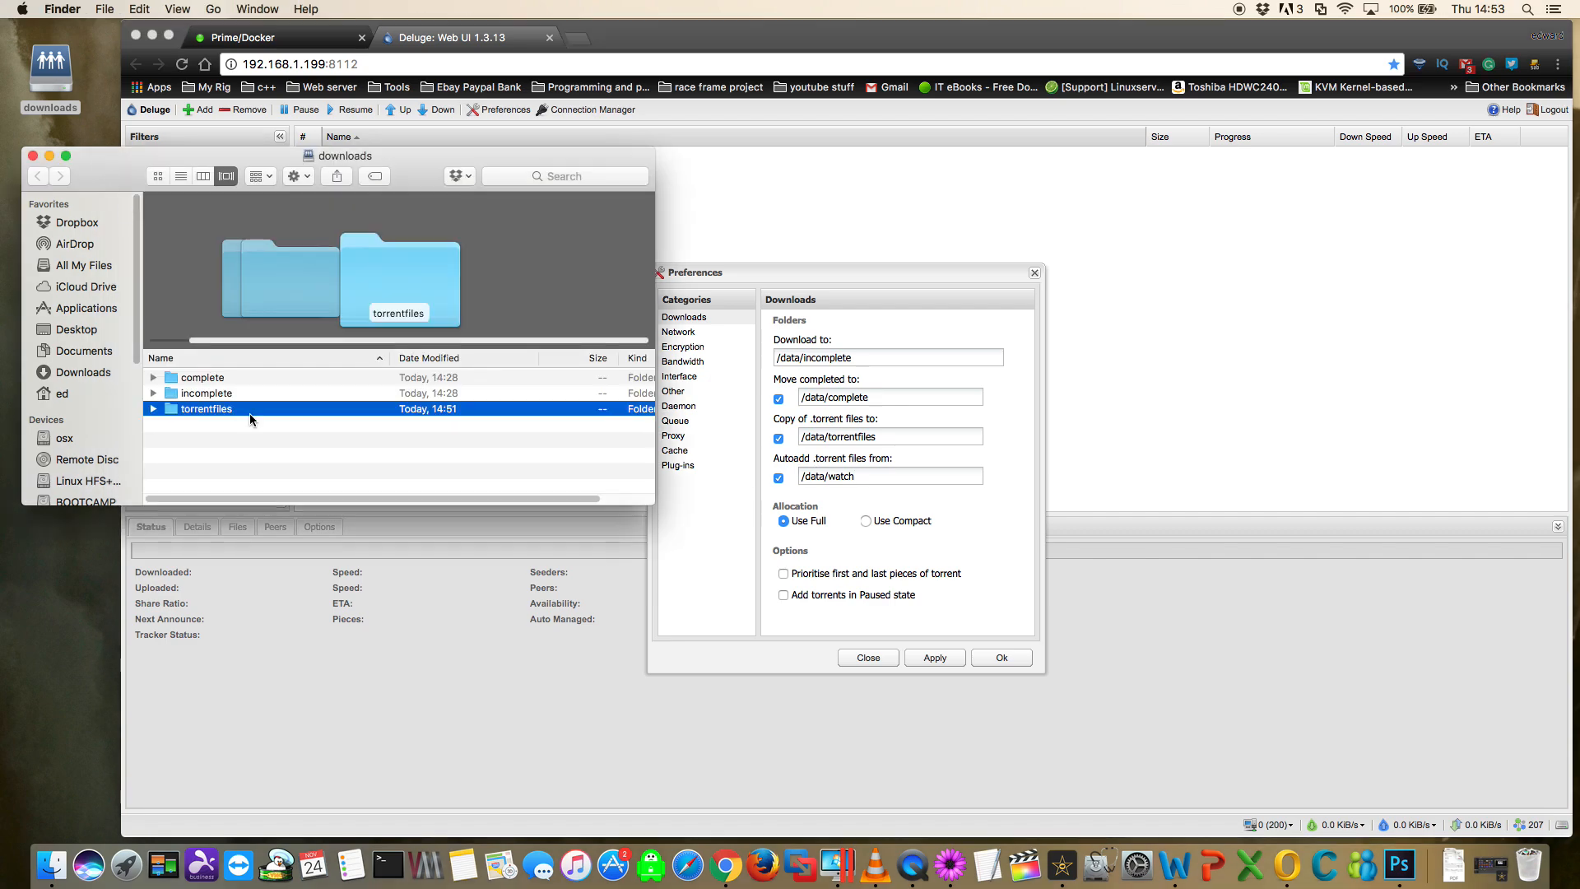
click(208, 464)
right_click(212, 452)
click(221, 455)
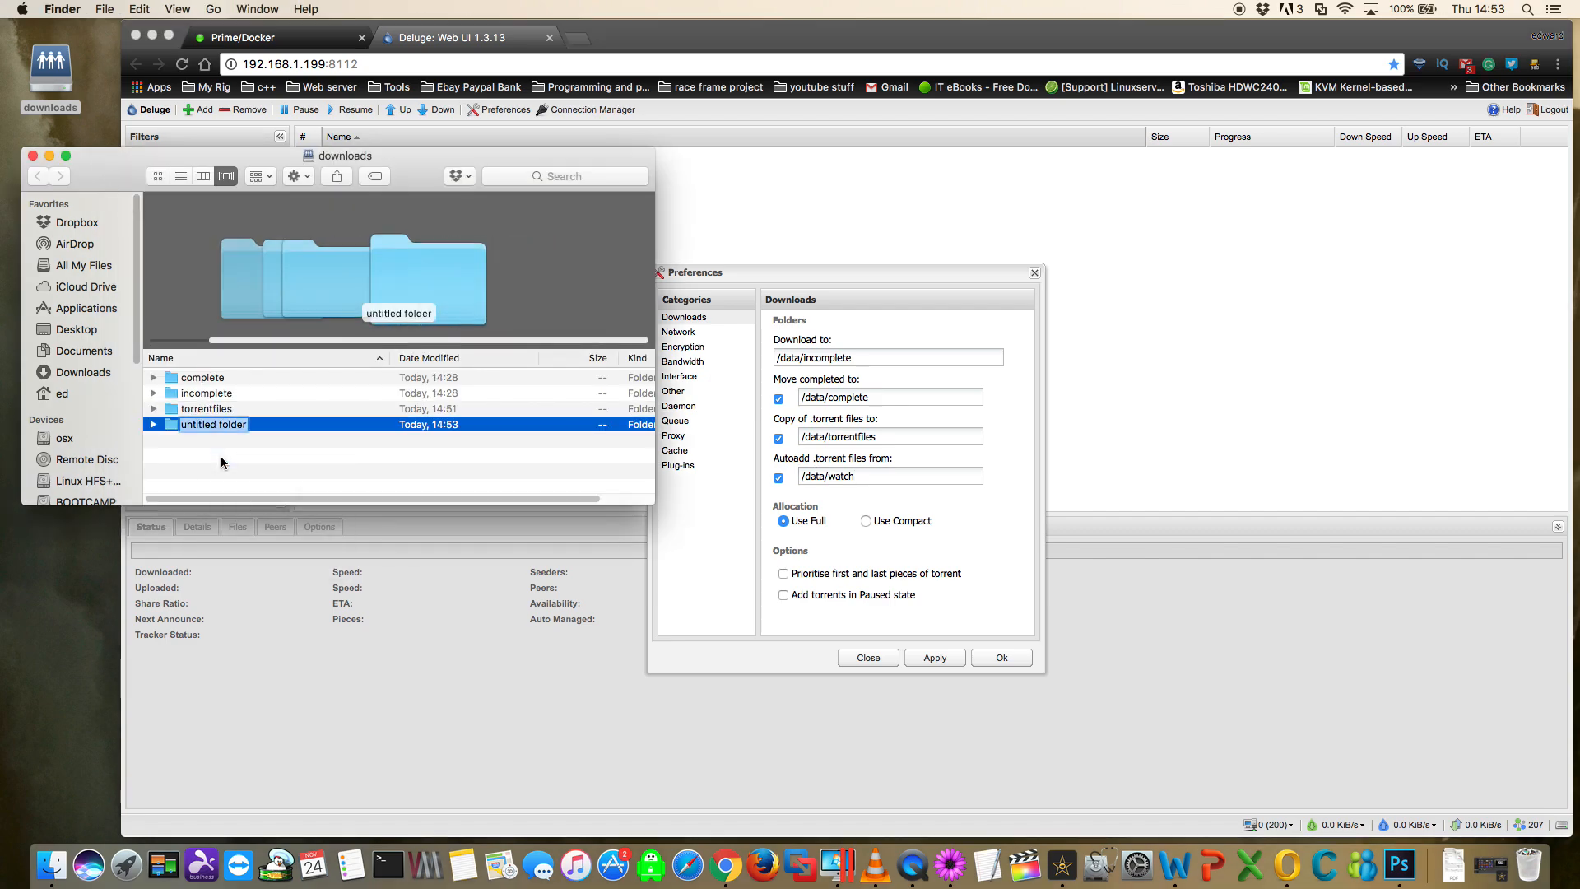
text(watch)
key(Return)
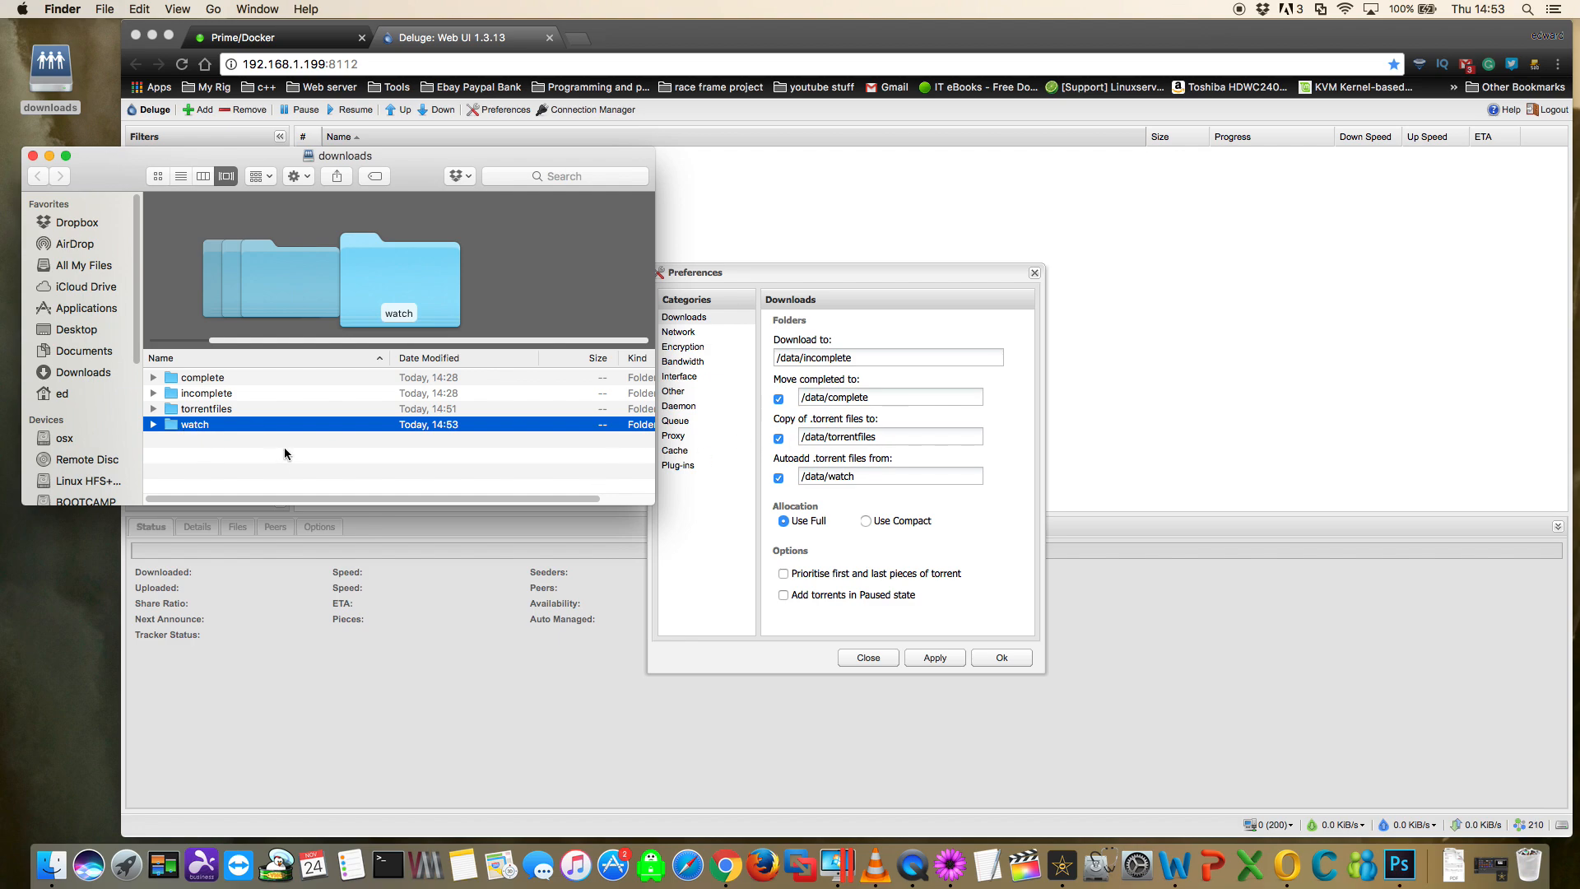
- Disable auto-adding of .torrent files in Deluge and apply the download preferences
click(778, 478)
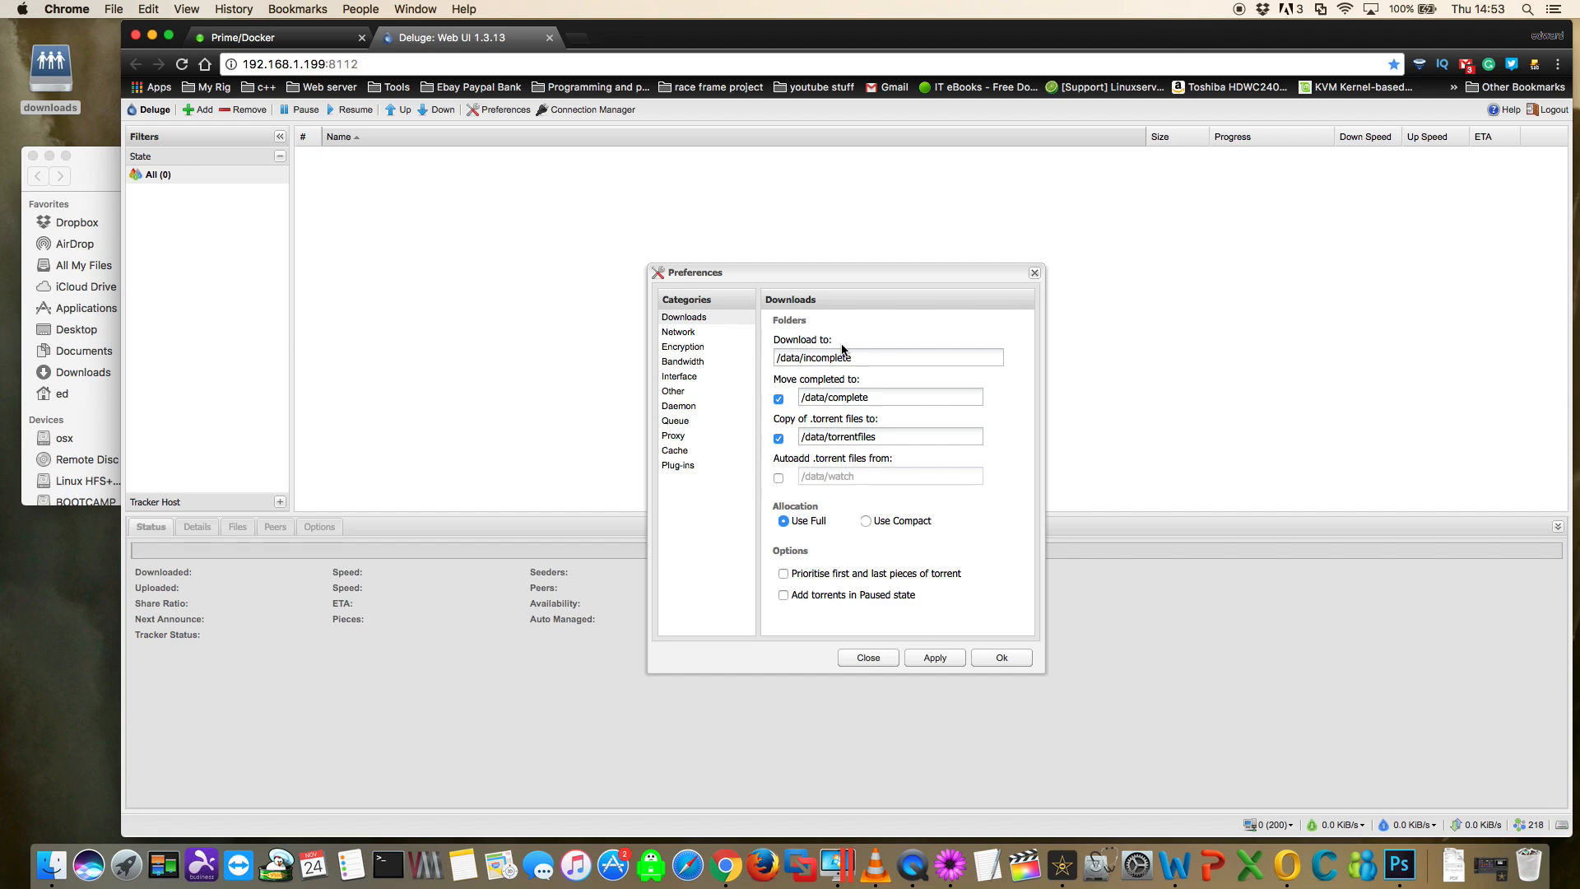
click(938, 658)
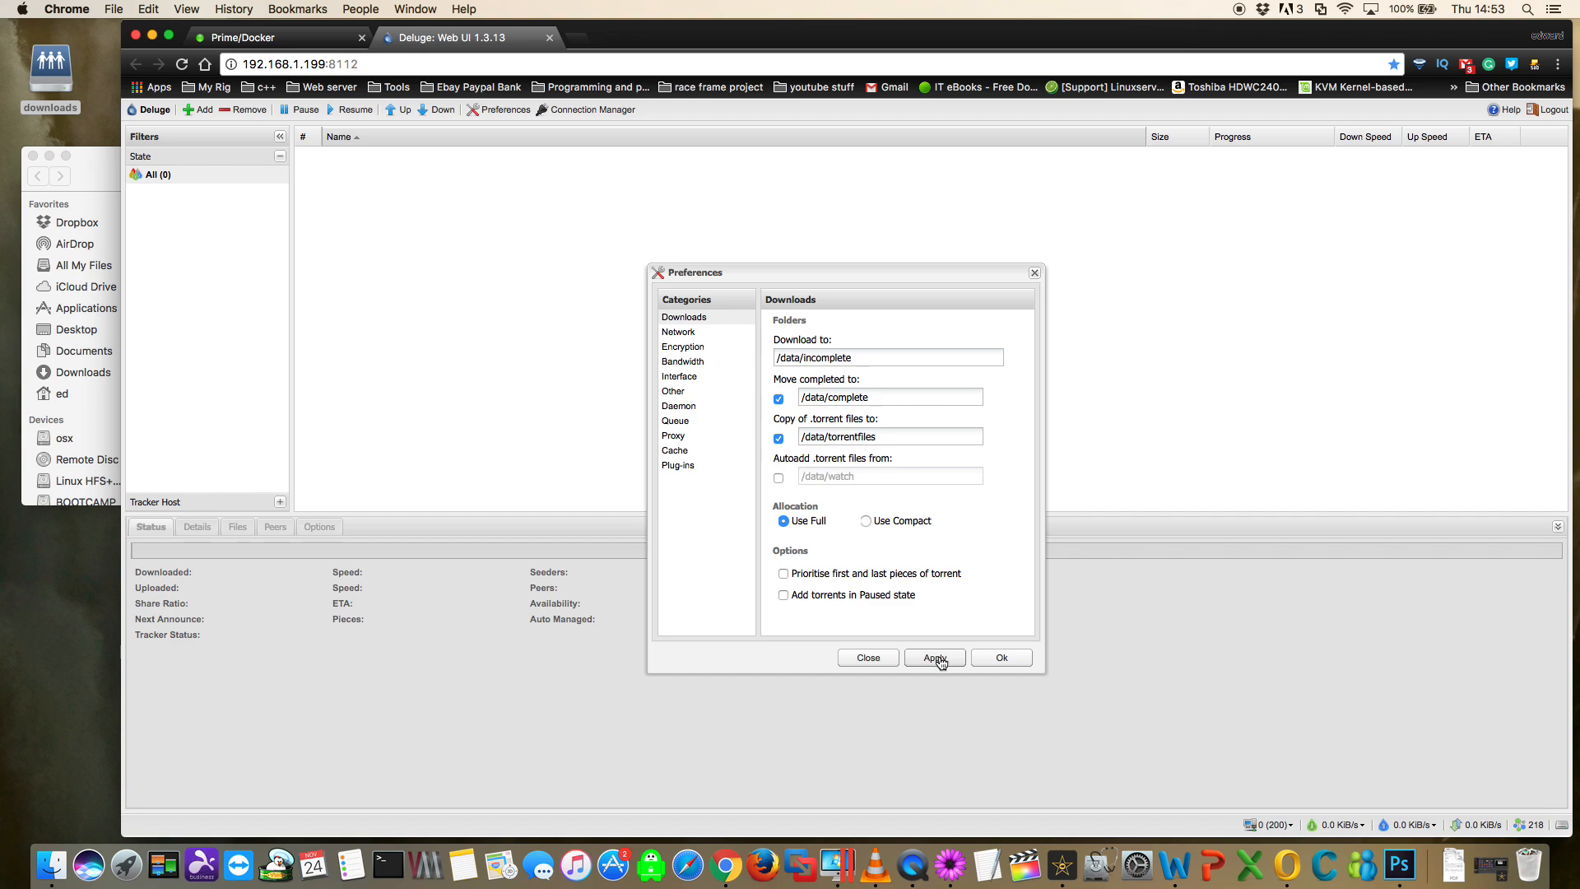
- Review the Network, Encryption and Bandwidth preferences in Deluge
click(684, 333)
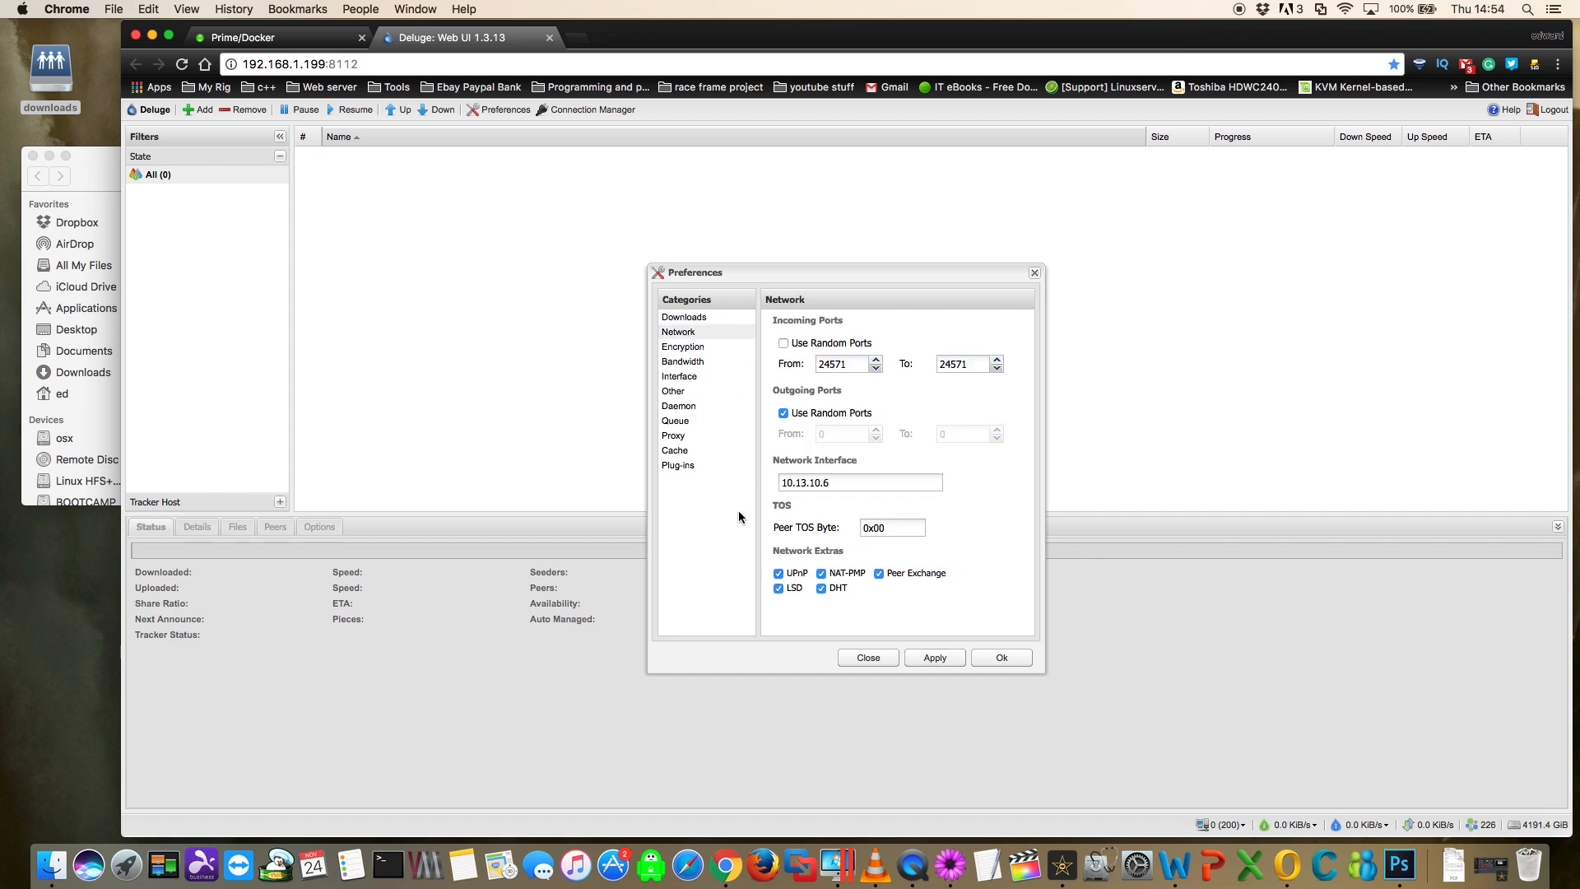
click(686, 350)
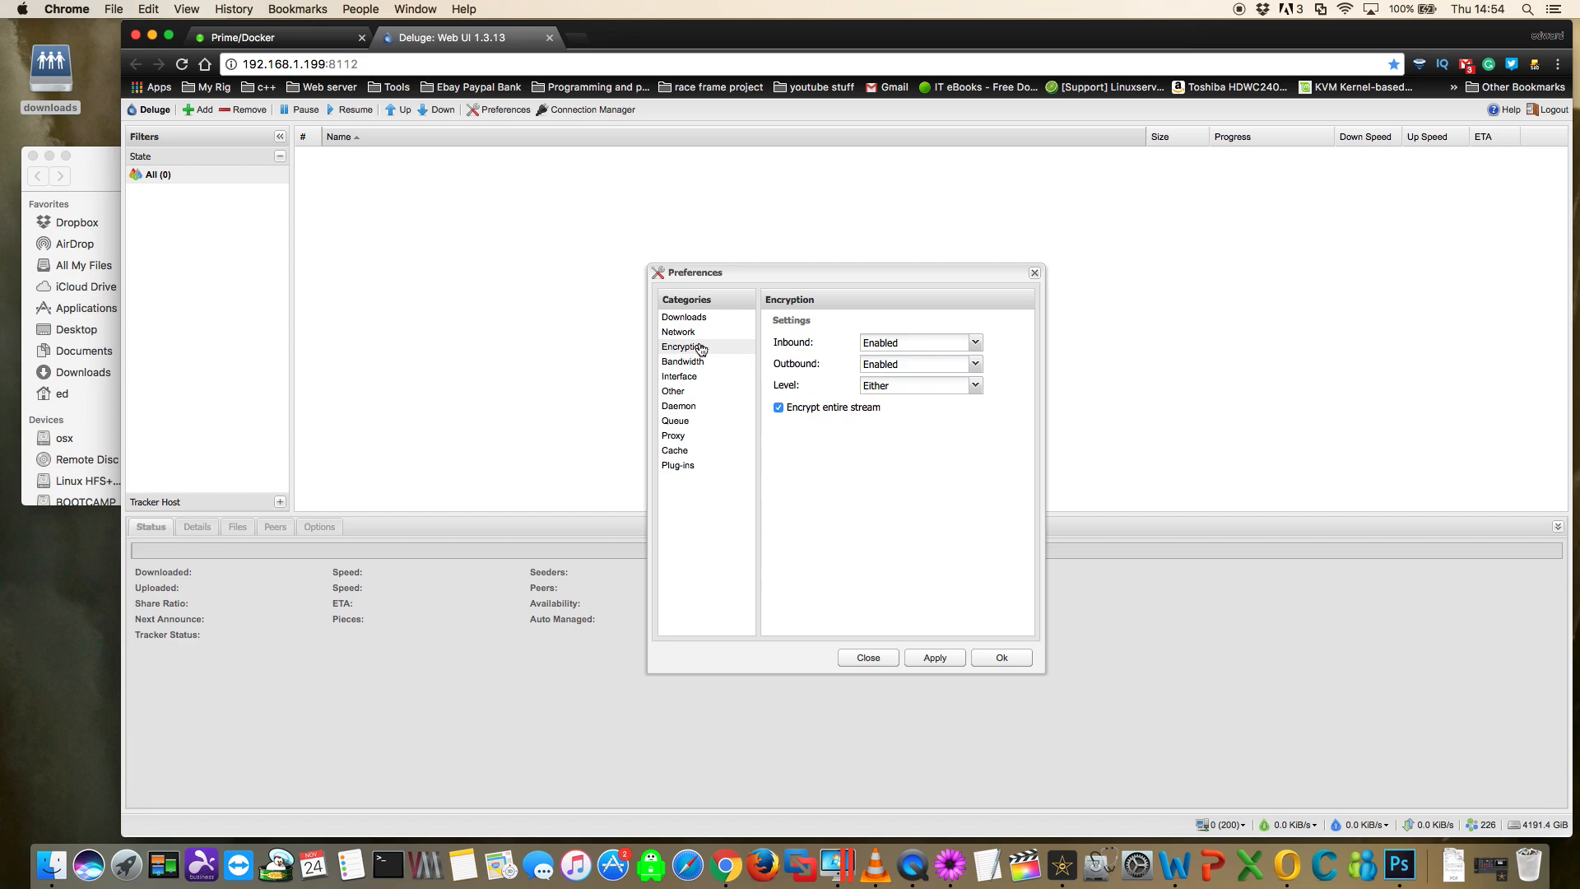
click(679, 364)
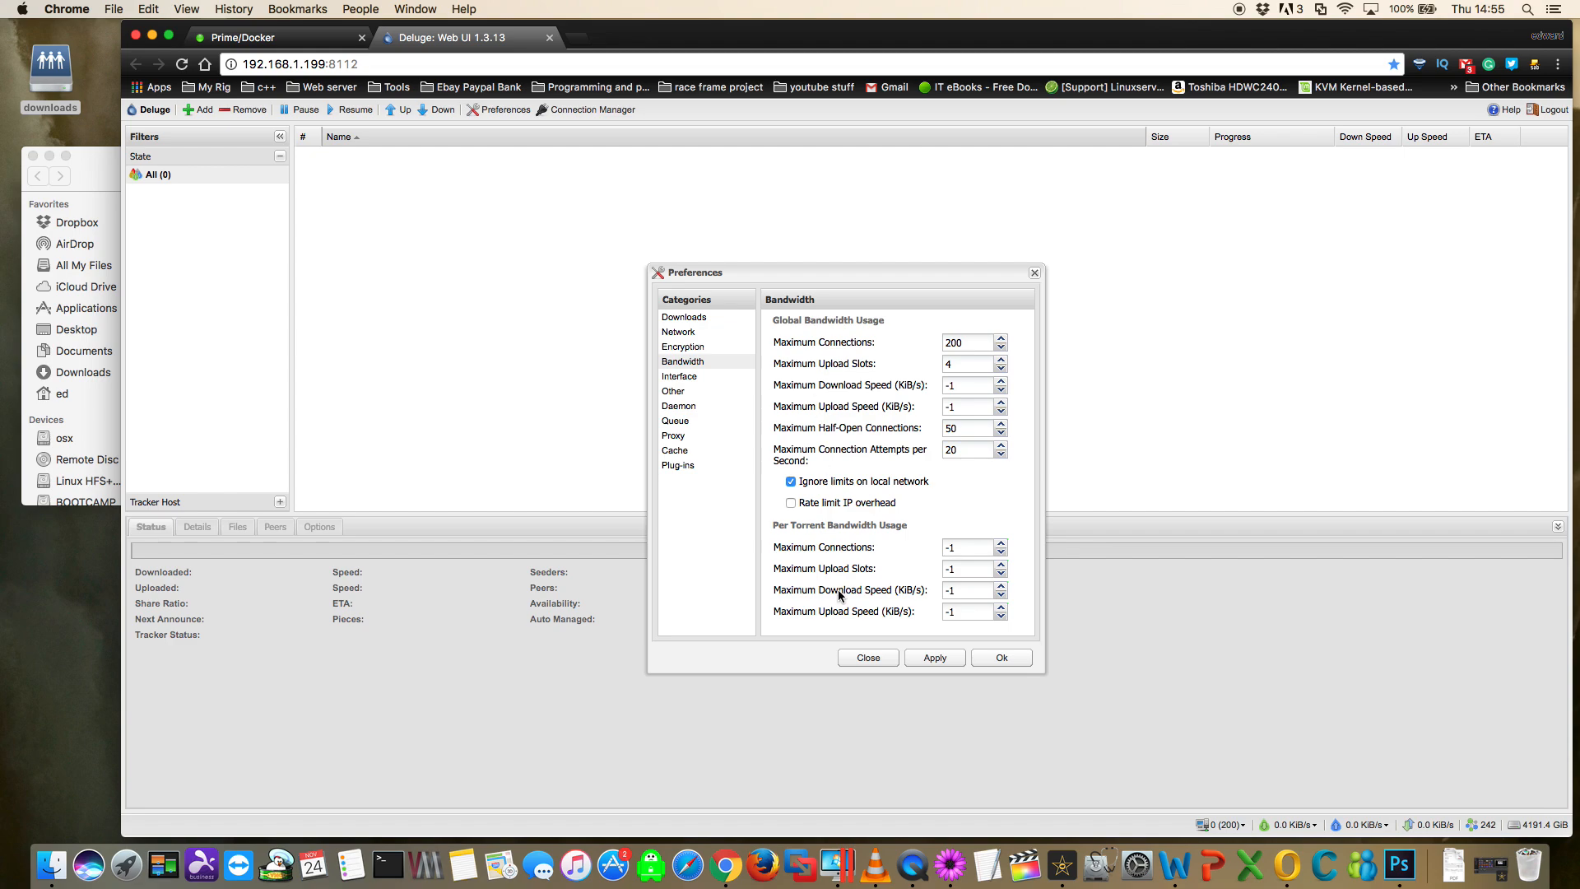
- Fill in the old password in the Interface preferences and move on to the new password entry
click(697, 377)
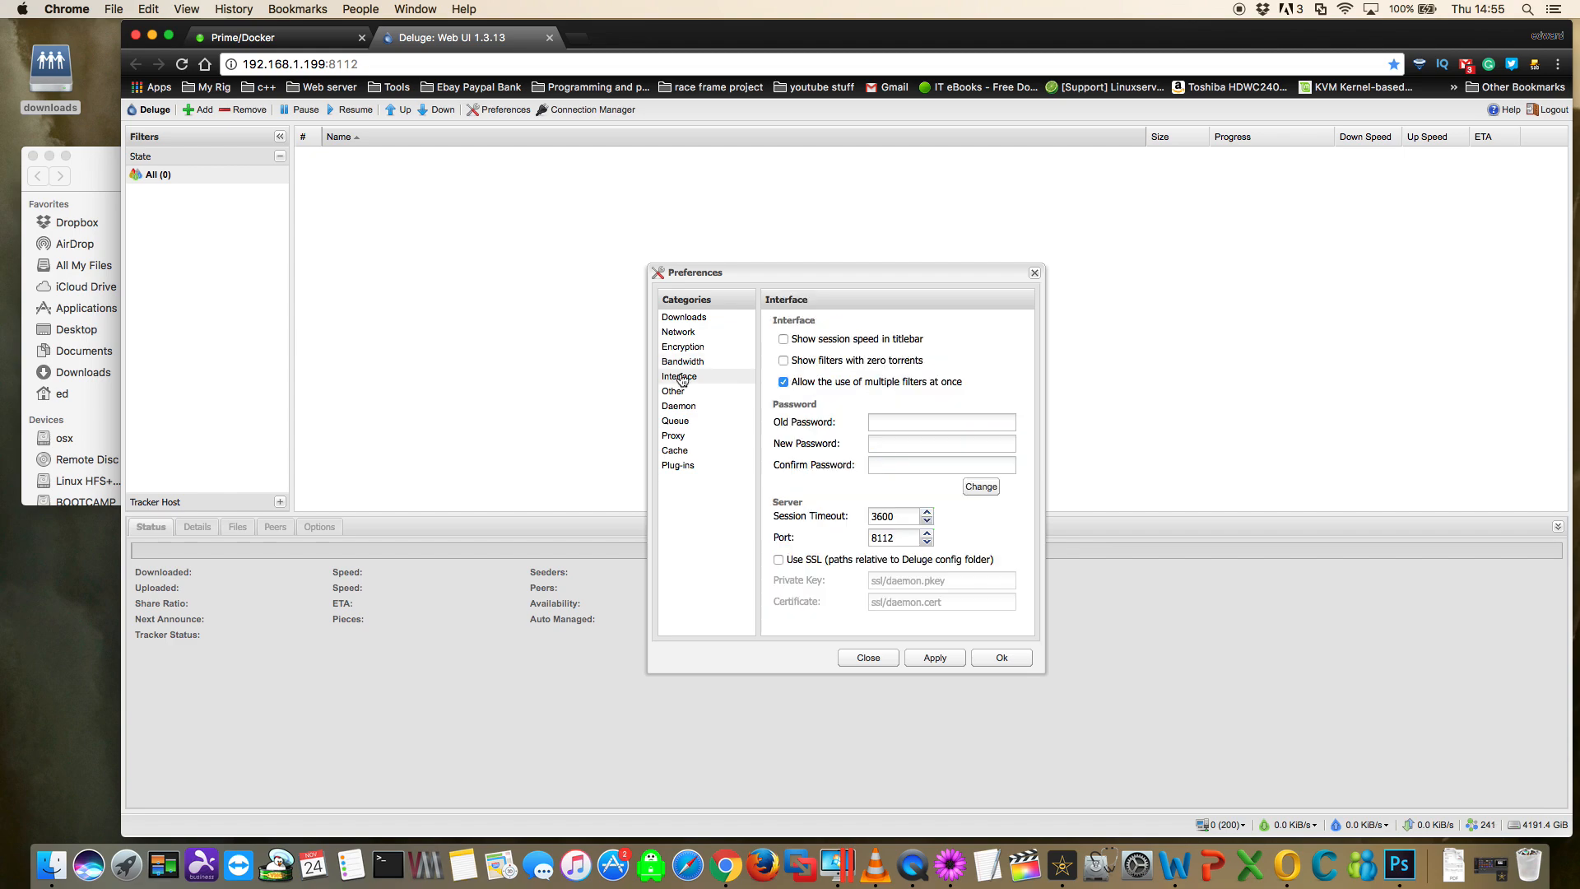
click(883, 424)
text(del)
click(878, 443)
- Turn off alerts about new releases in the Other preferences and allow remote connections for the daemon
click(676, 391)
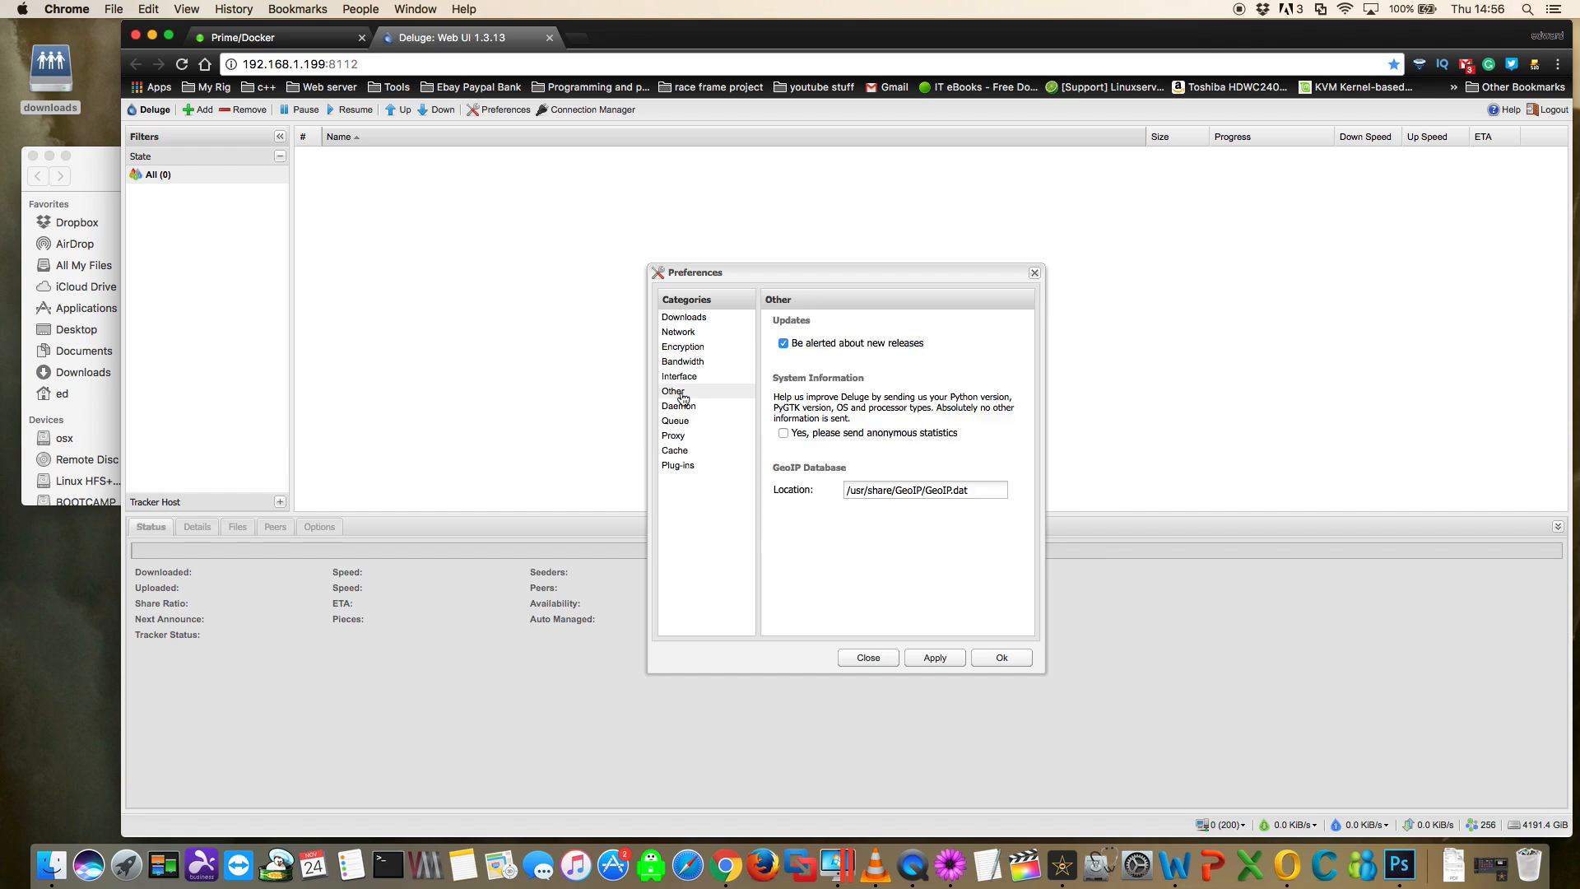
click(784, 345)
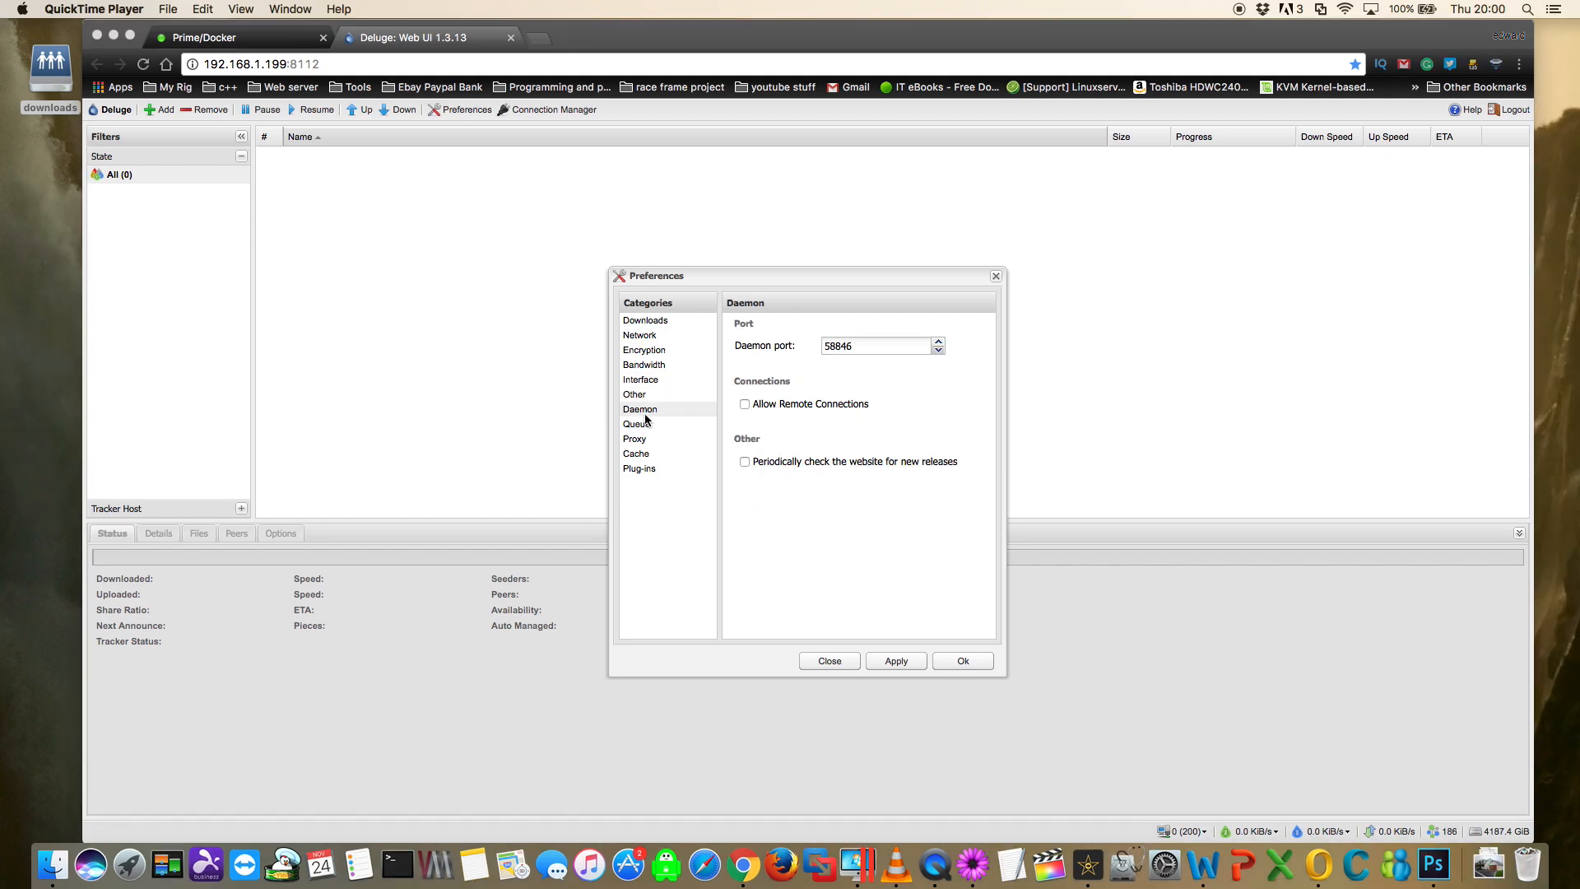
click(744, 404)
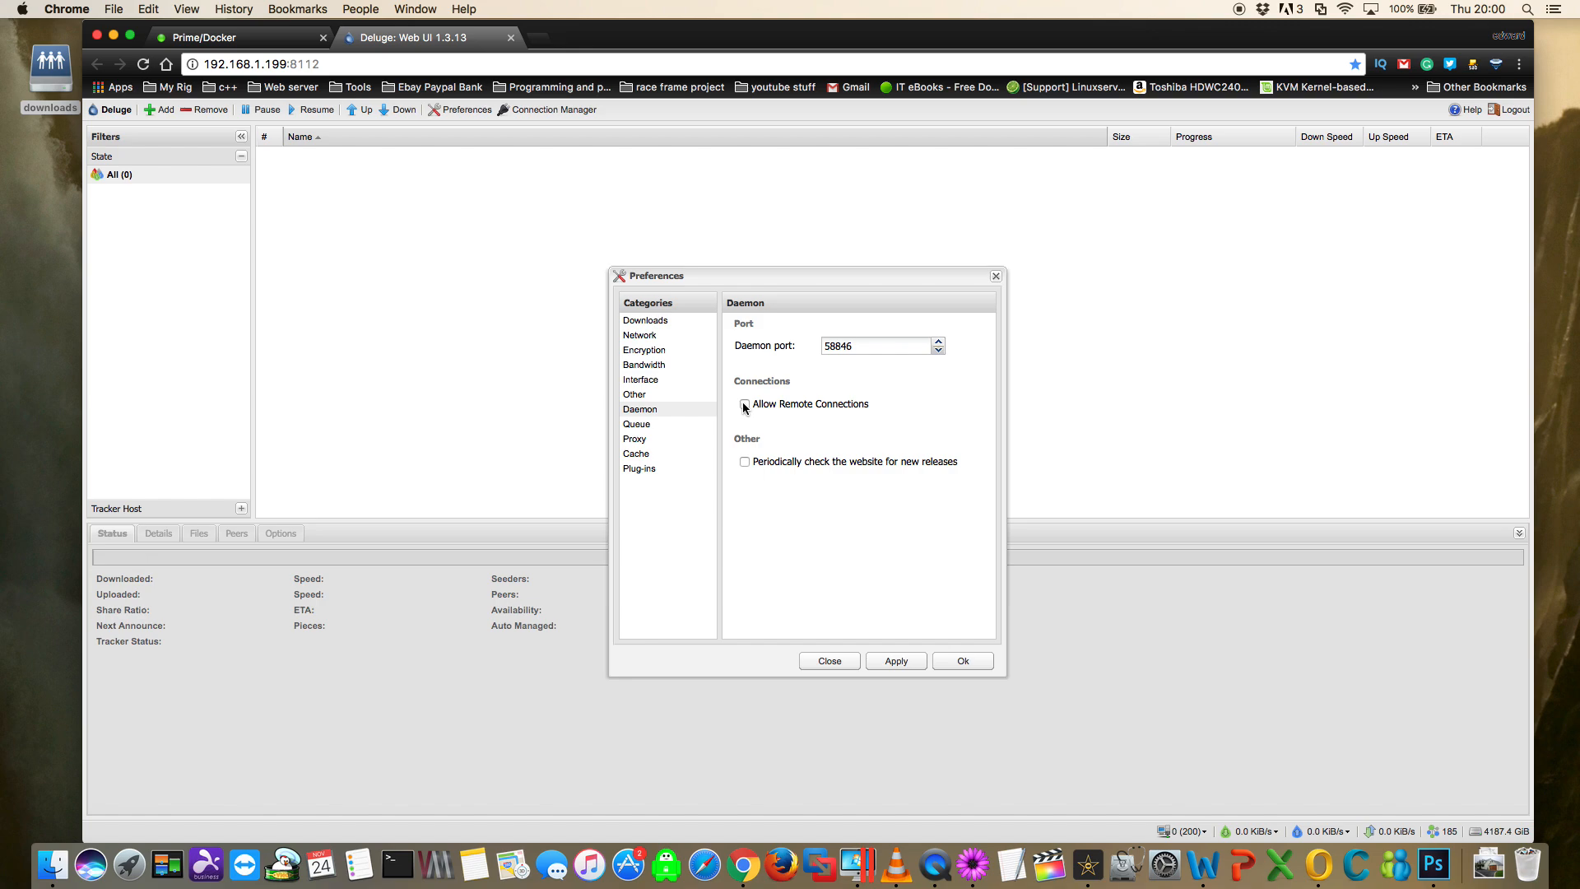
- Review the Queue, Proxy and Cache preferences in Deluge
click(638, 424)
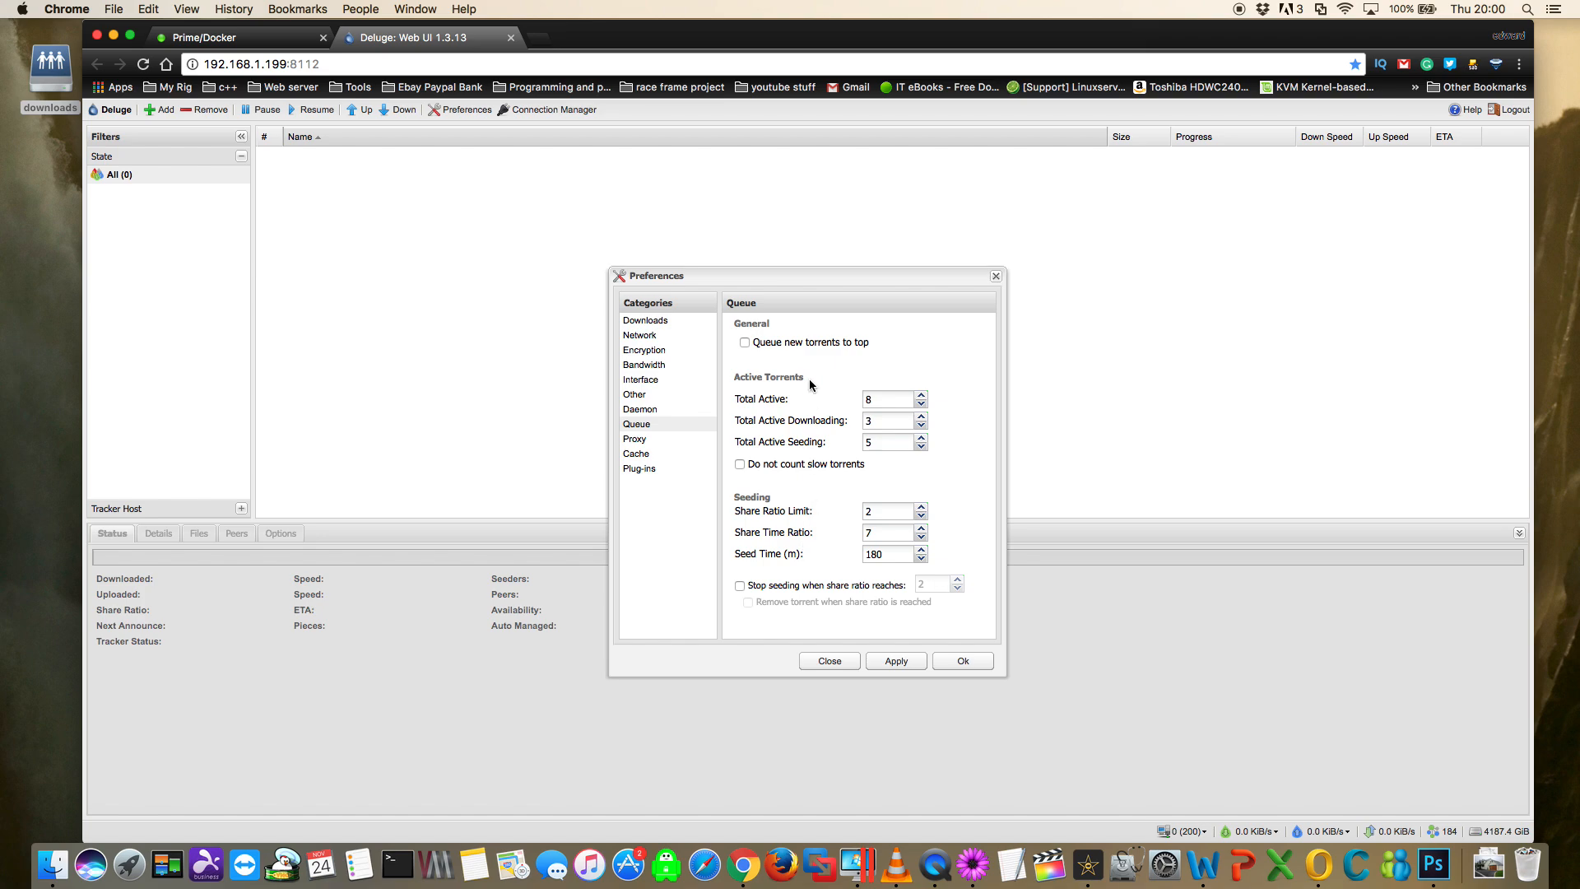
click(642, 439)
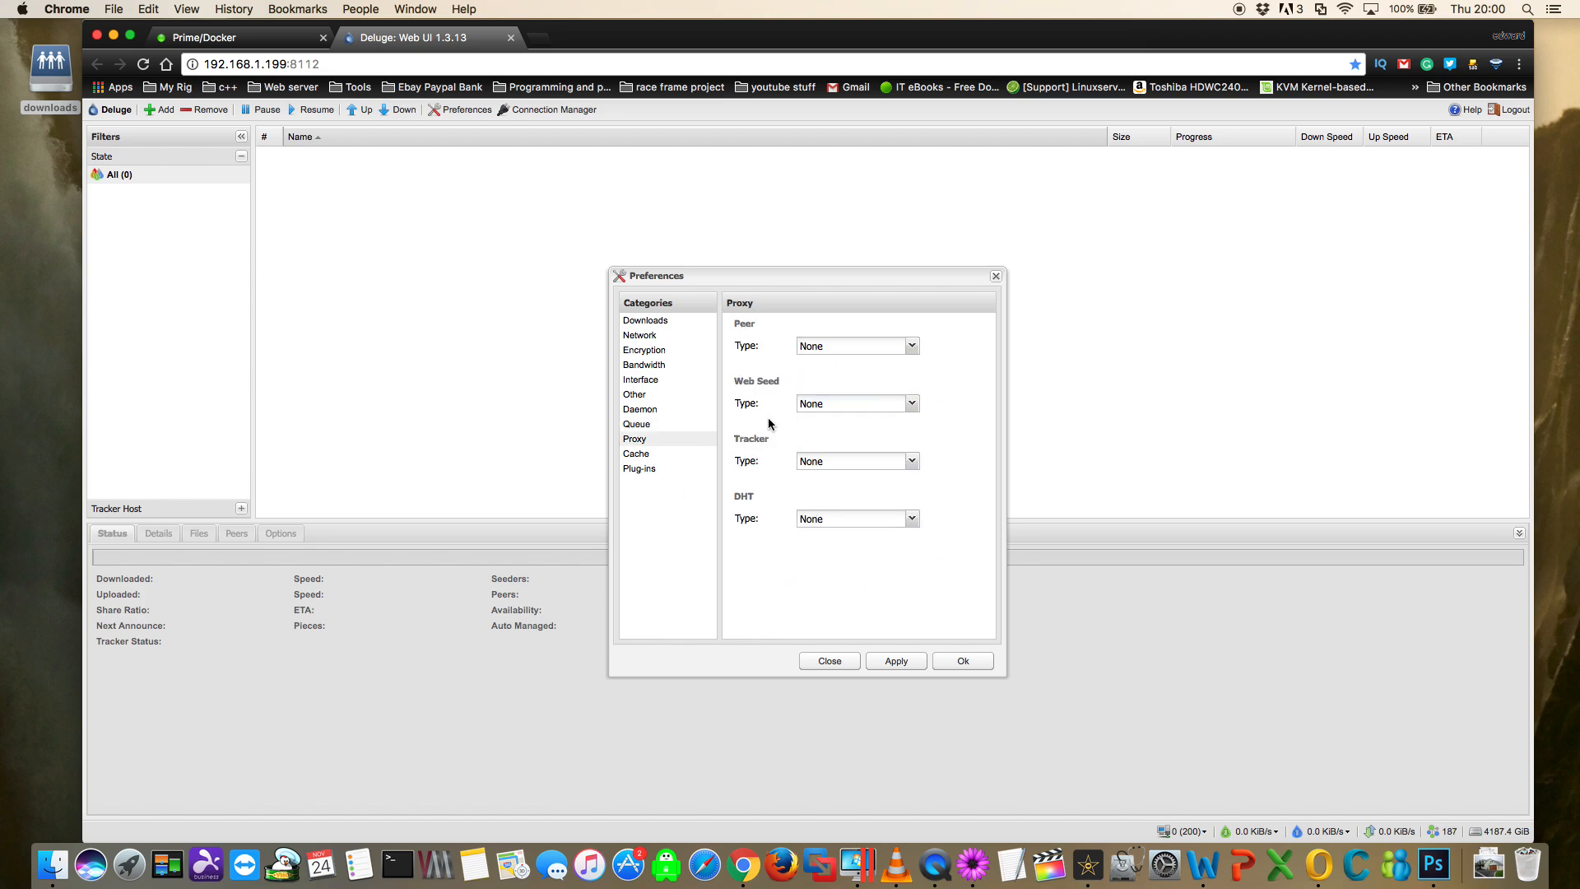
click(641, 457)
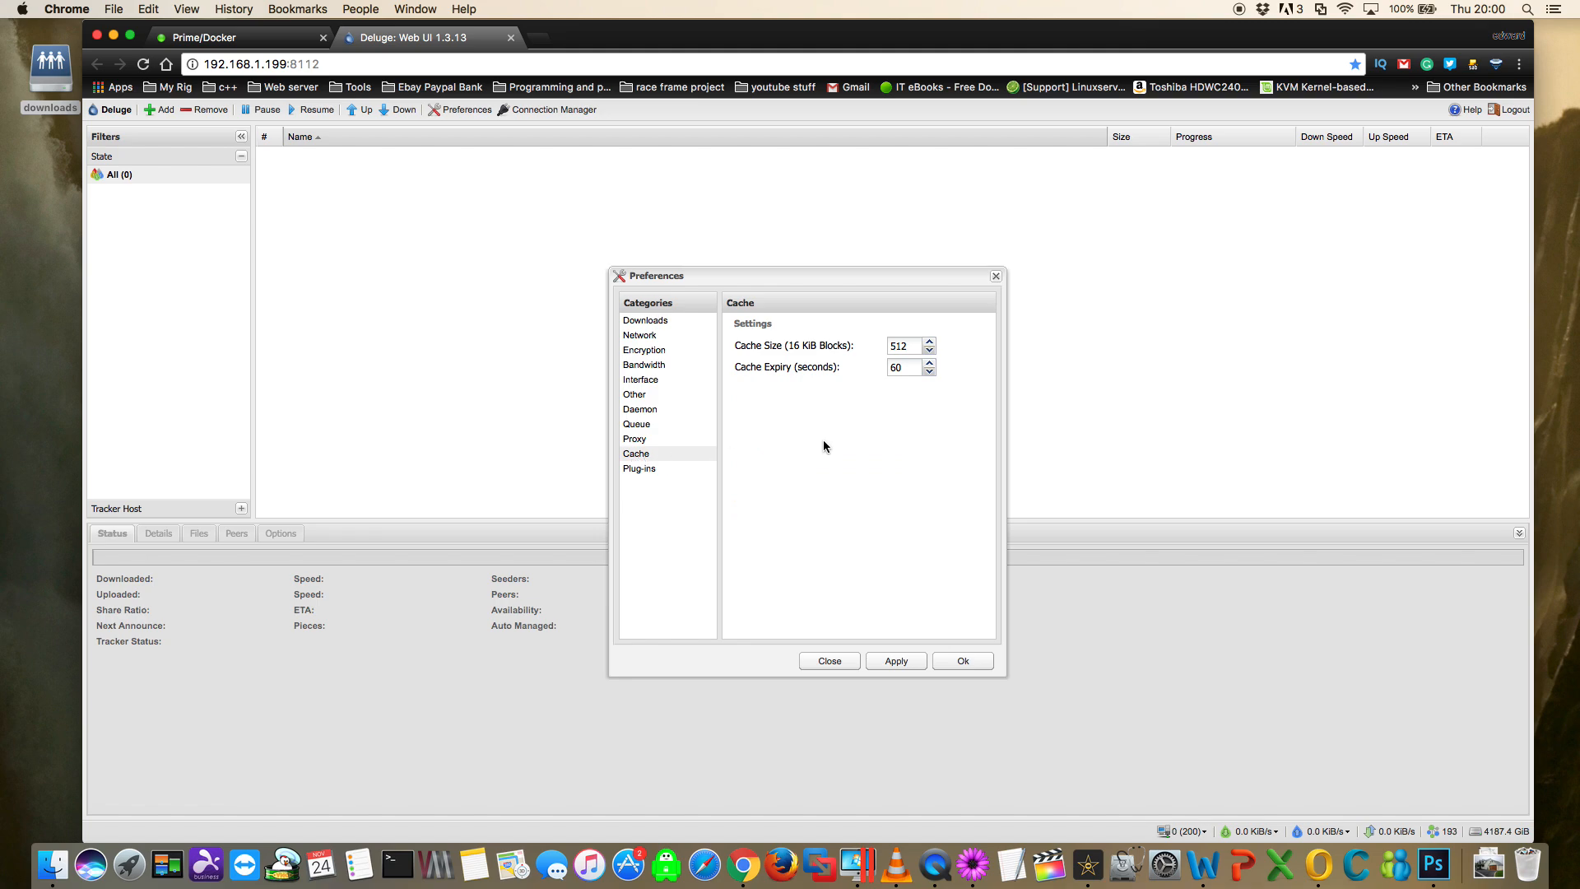
- Enable the Extractor and Blocklist plug-ins and apply the change
click(641, 471)
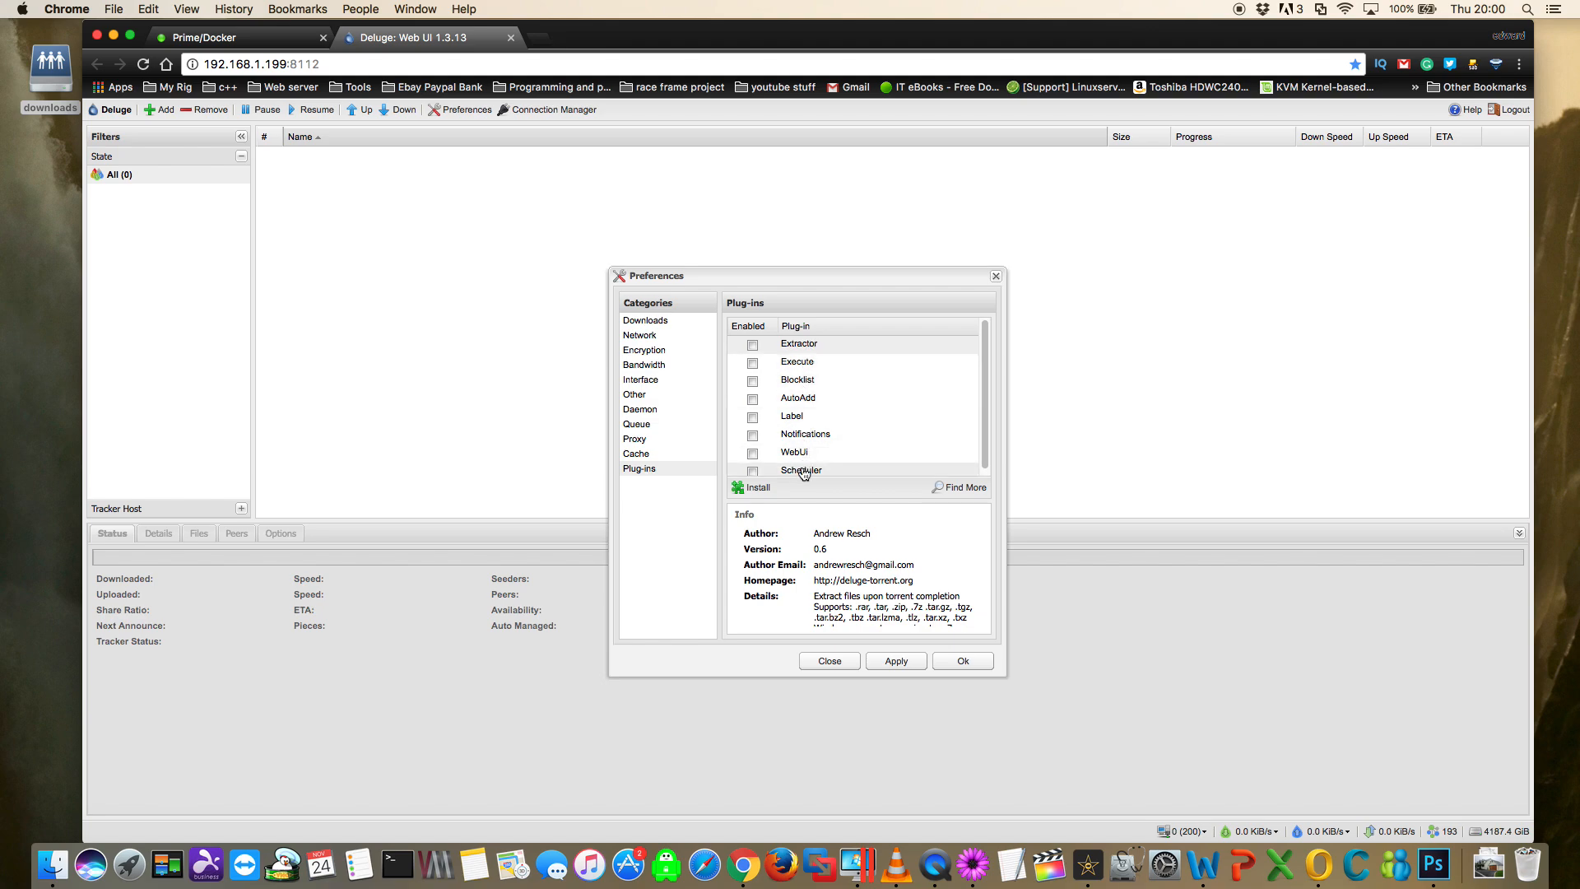
click(752, 345)
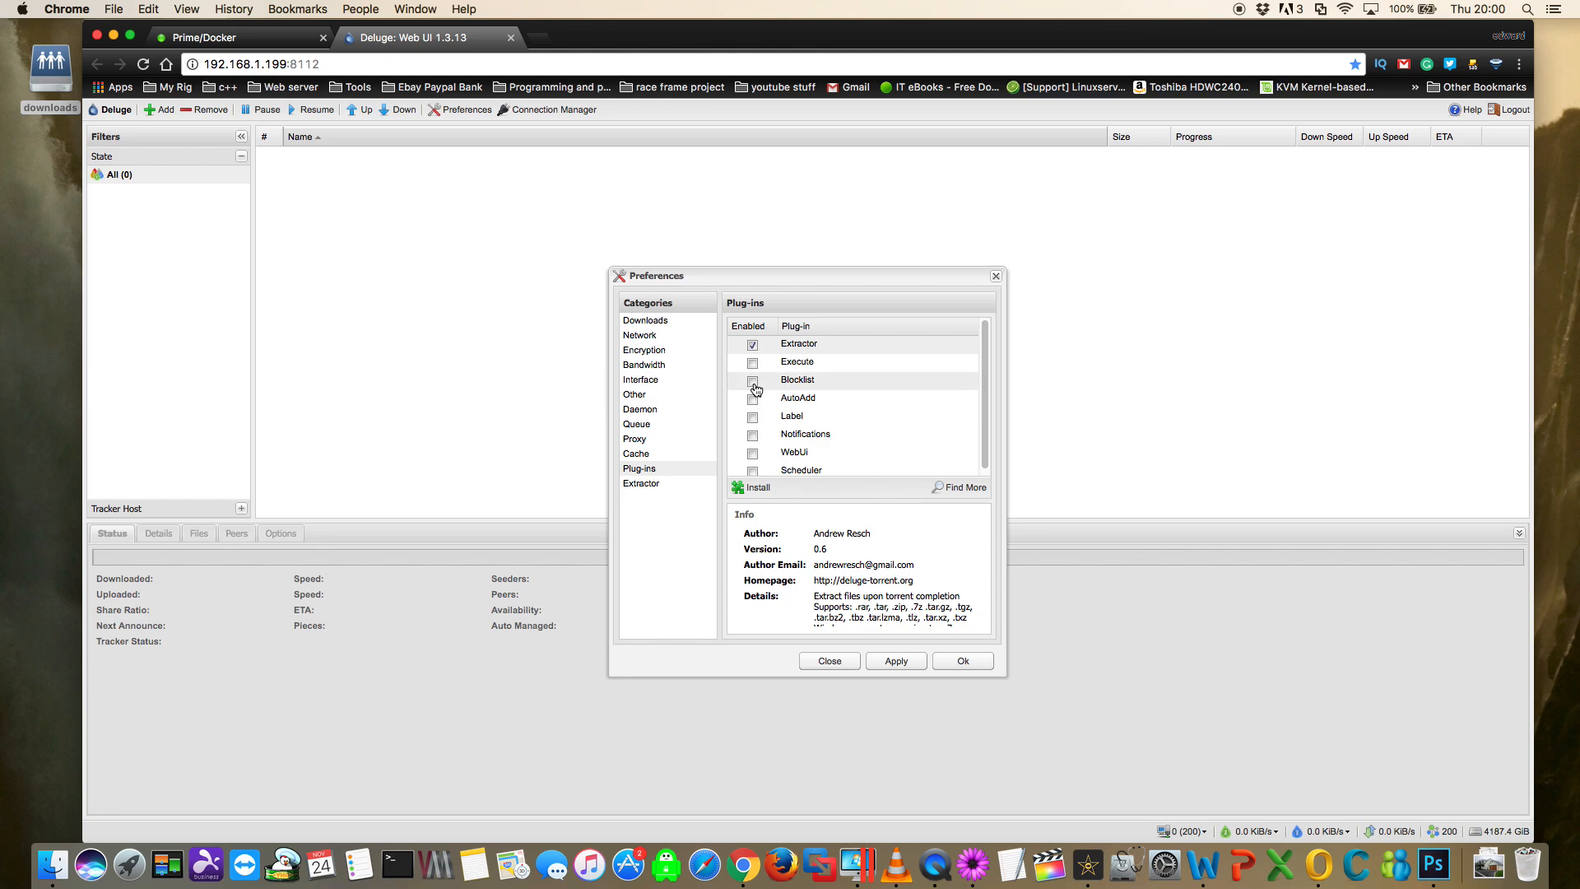
click(754, 382)
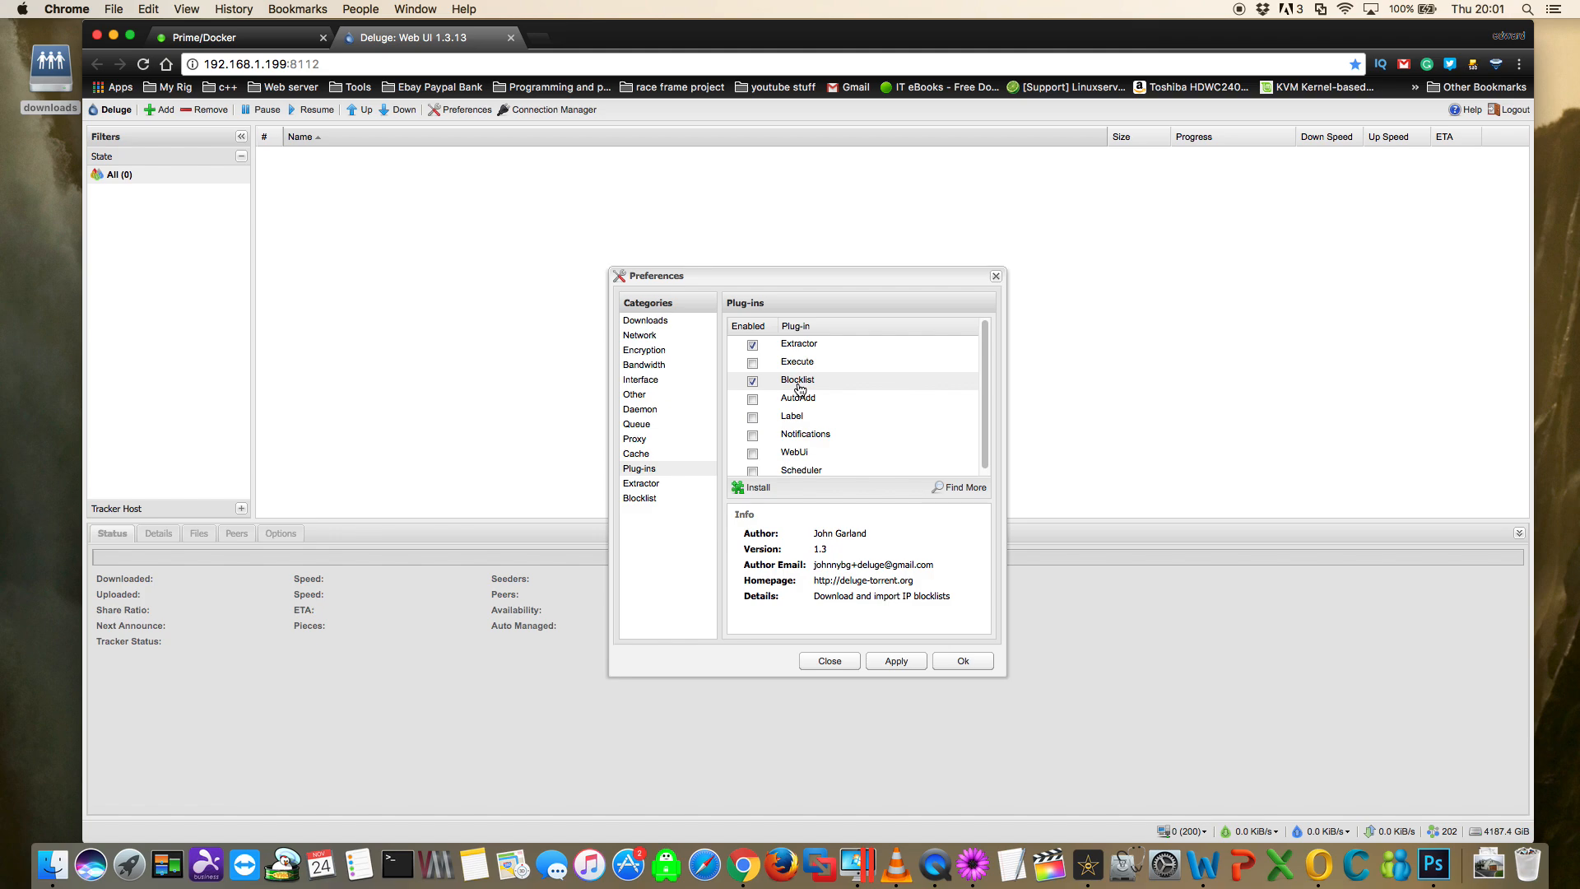
click(905, 658)
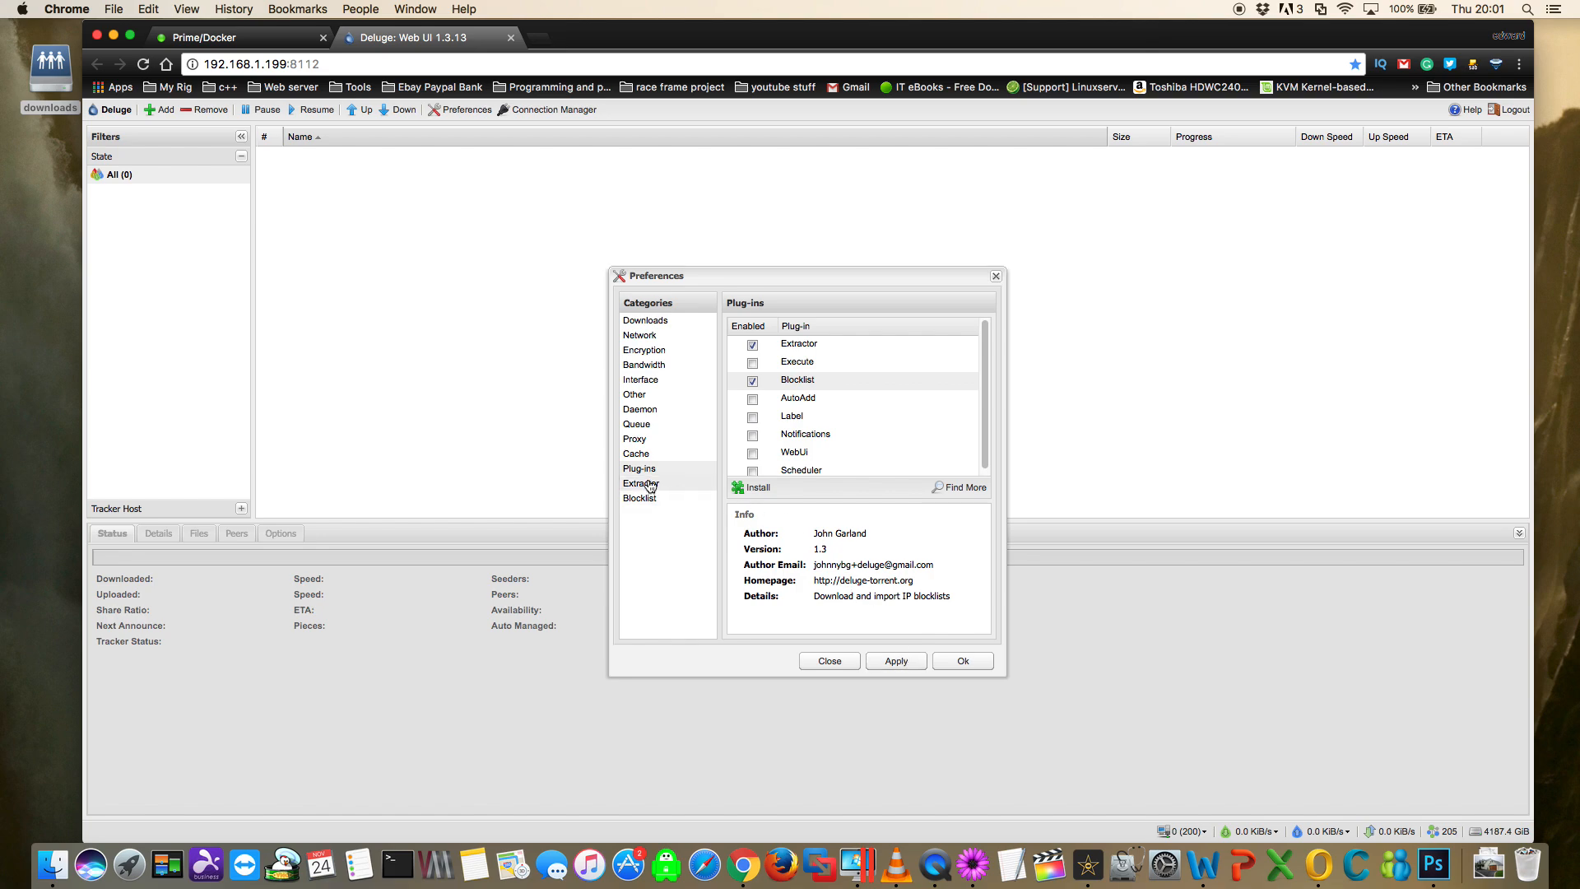
- Open the Extractor plug-in's preferences and create a folder named extracted in the downloads share in Finder
click(650, 485)
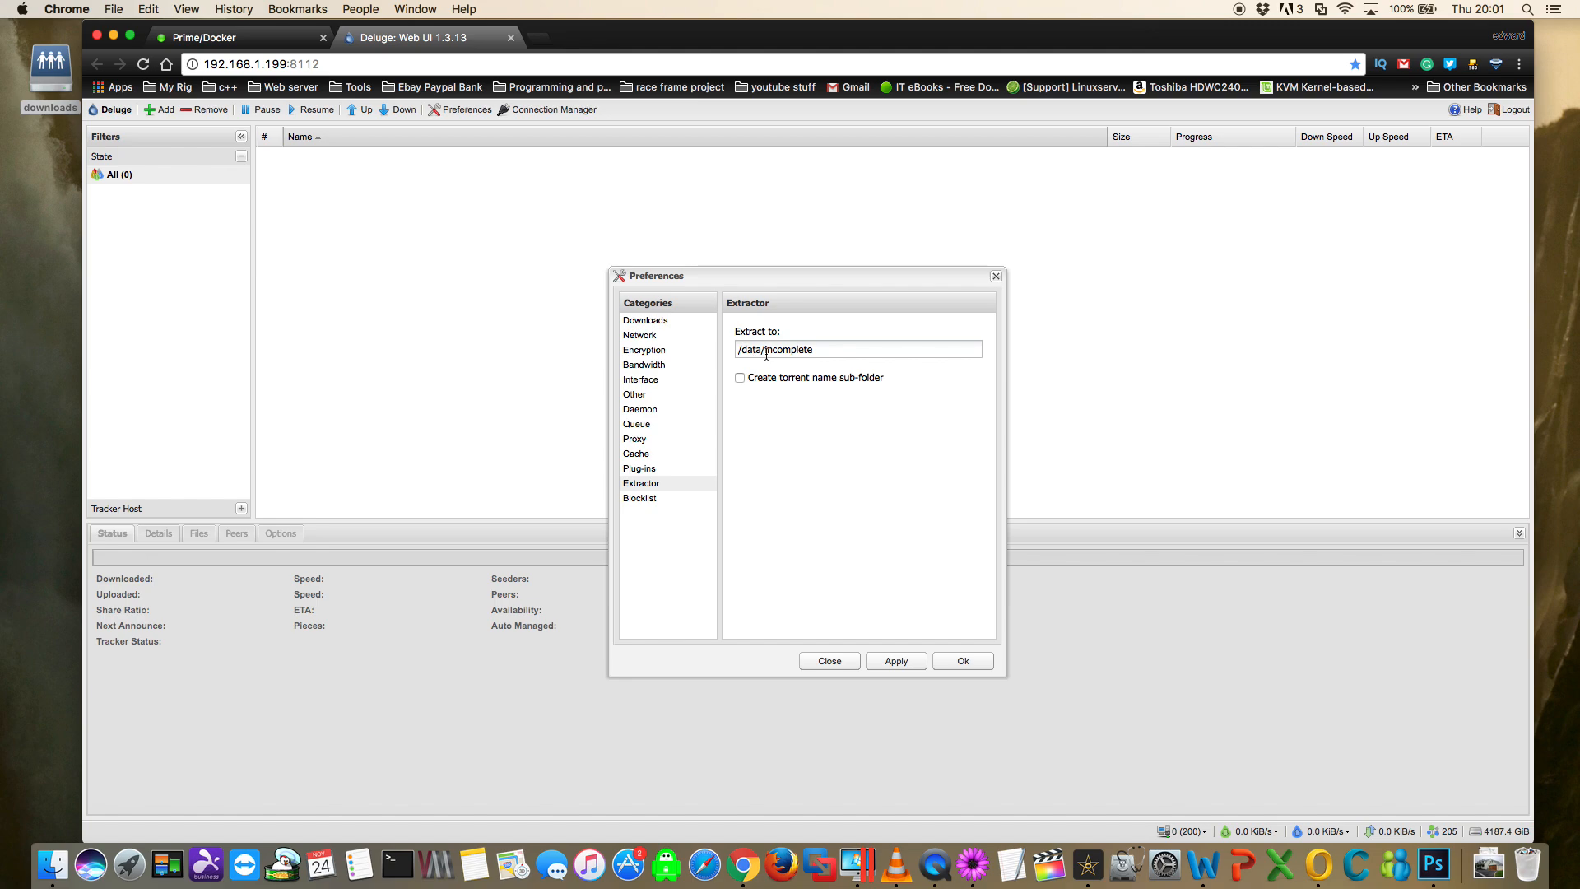
click(819, 348)
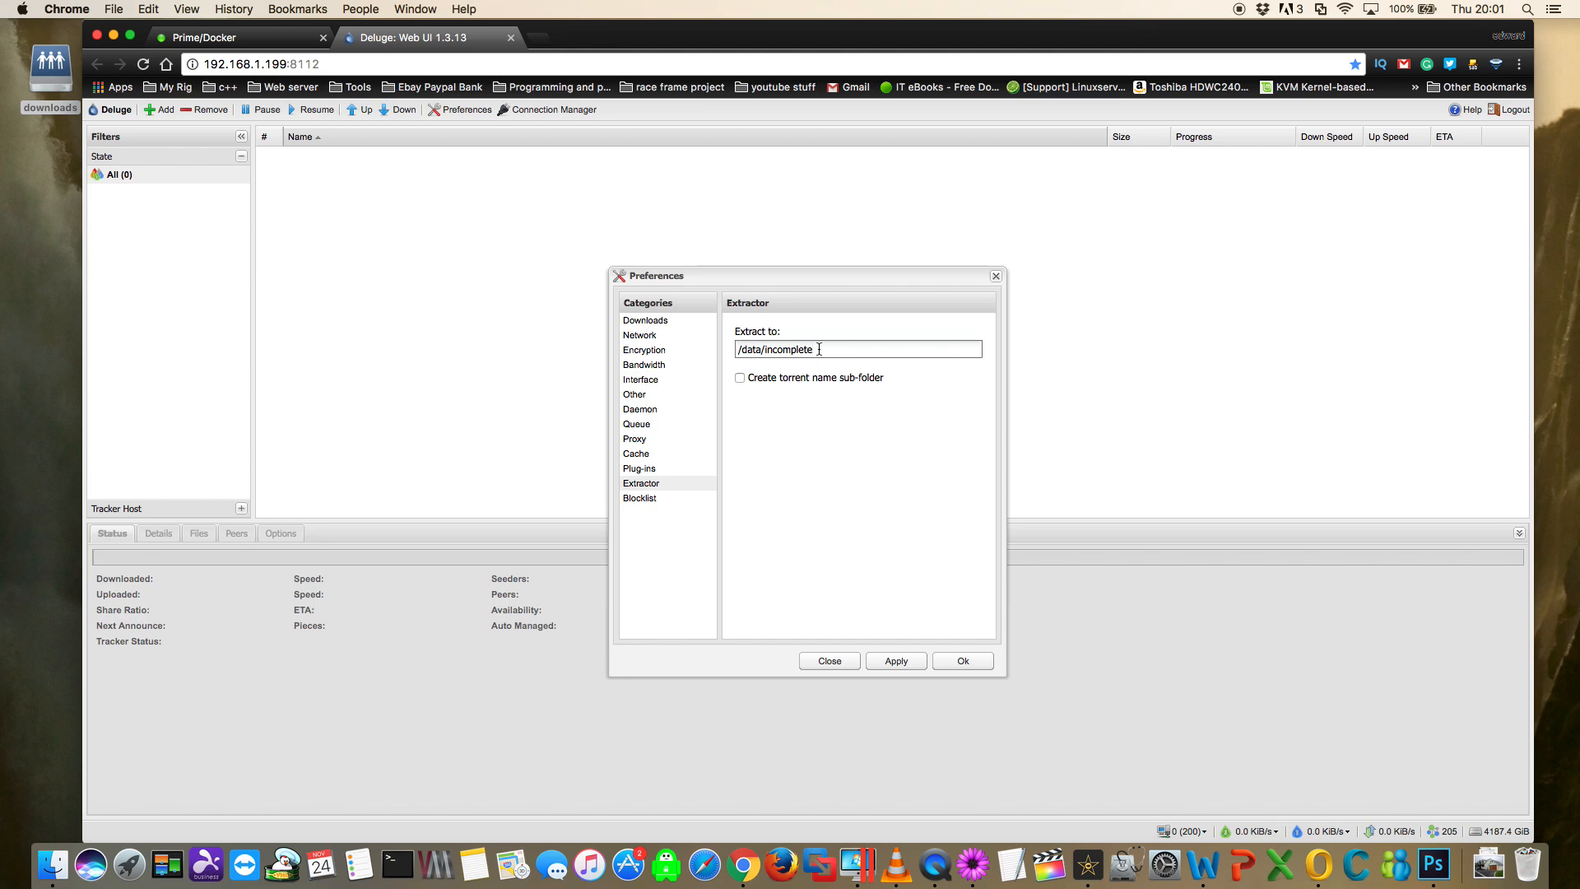
click(42, 73)
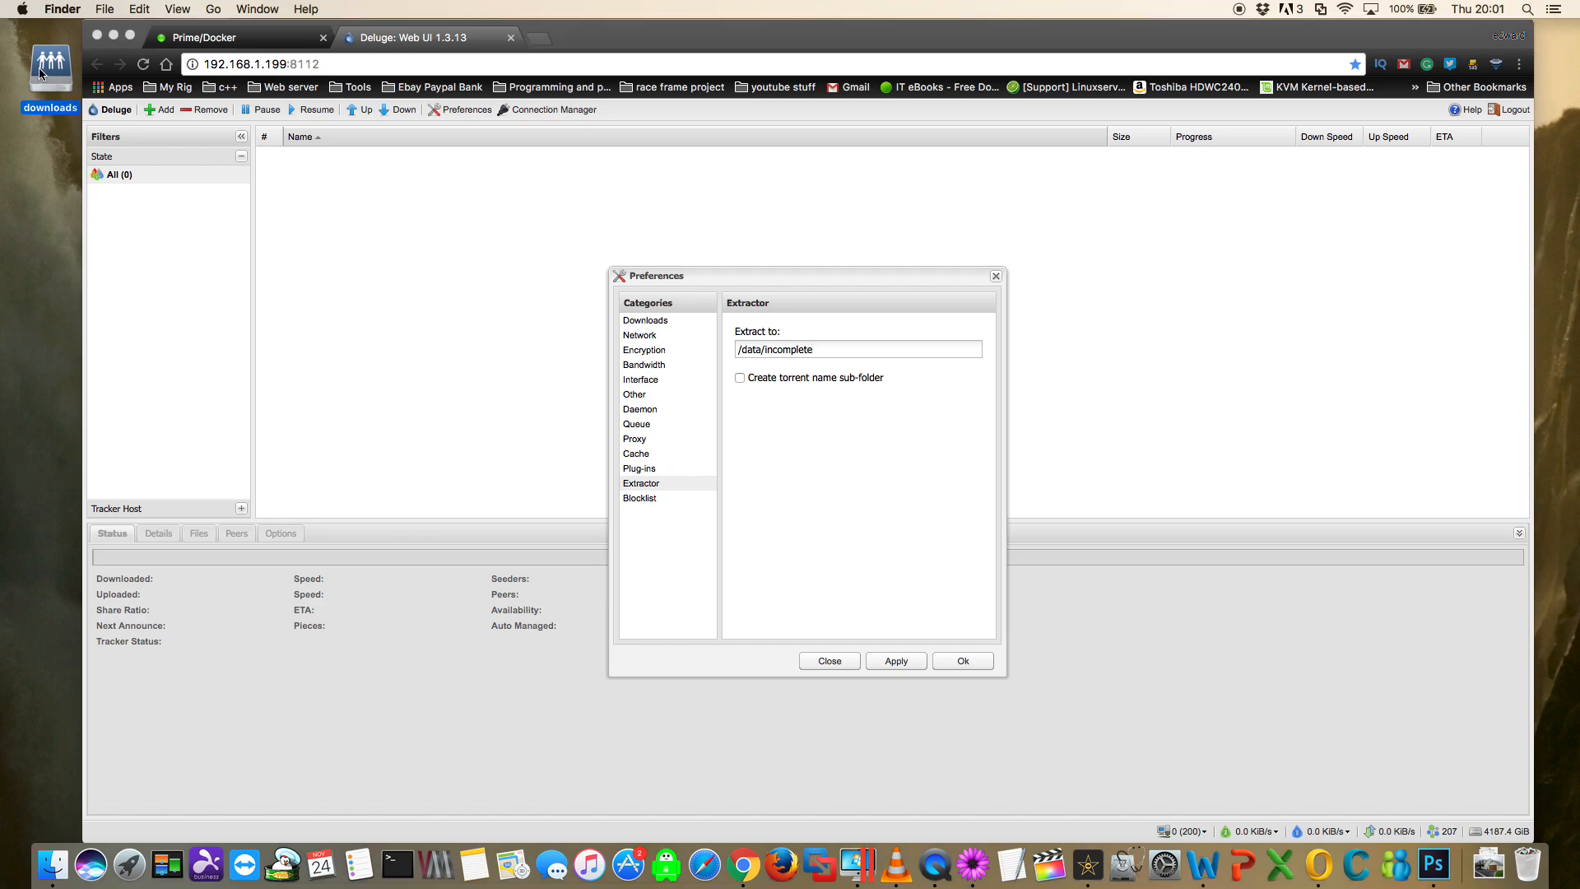
double_click(41, 73)
right_click(184, 451)
click(204, 458)
text(extracted)
key(Return)
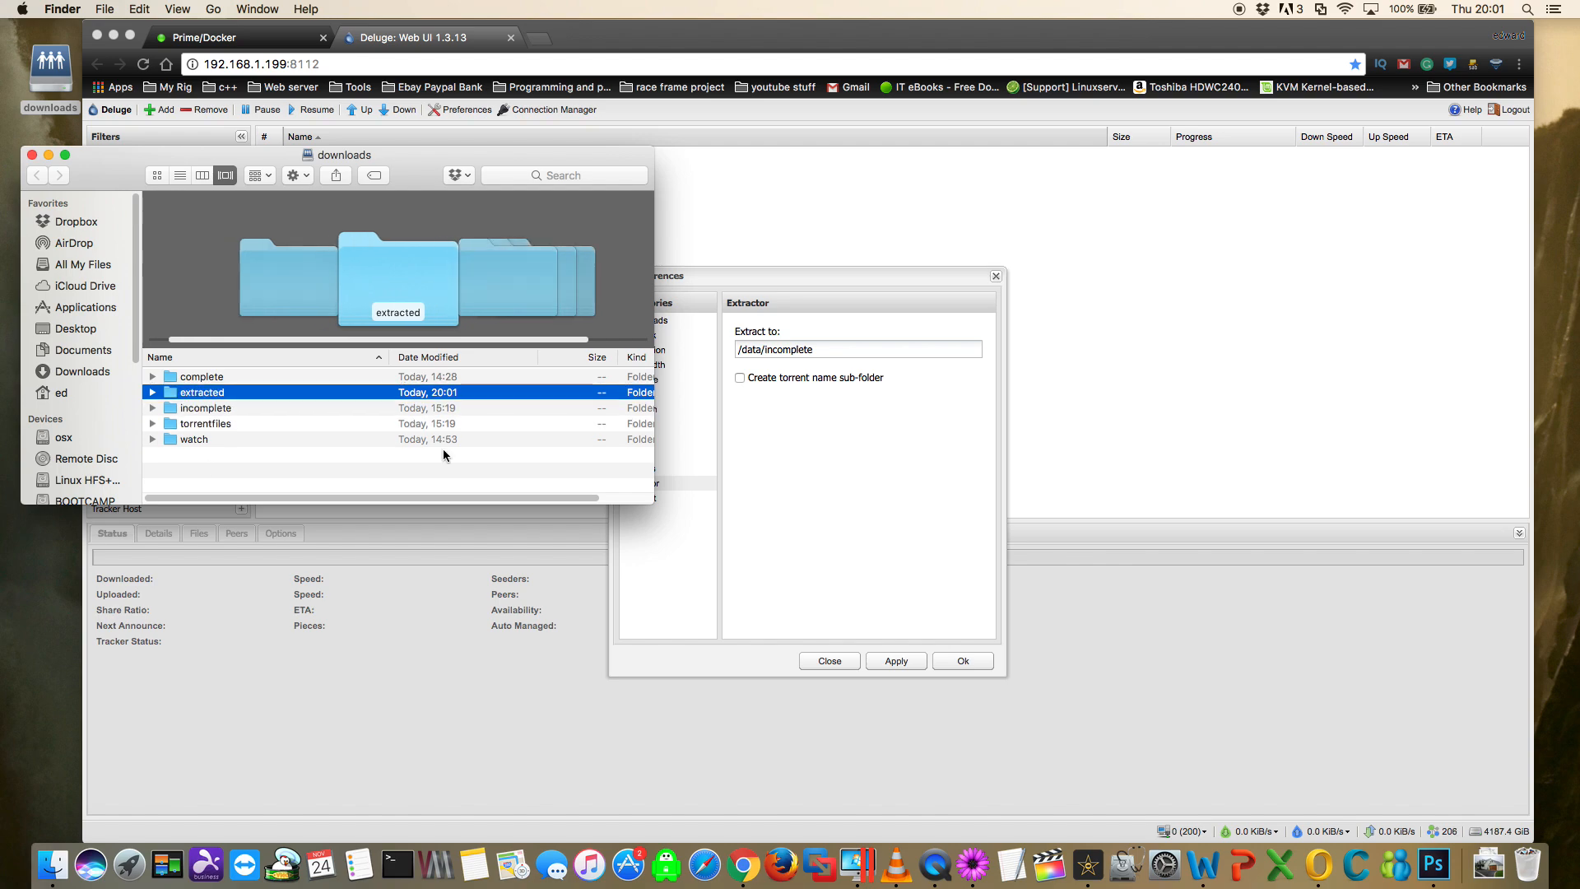
- Set the Extractor's extraction folder to /data/extracted and enable creating a sub-folder with the torrent name
click(825, 351)
key(BackSpace)
key(BackSpace)
key(BackSpace)
key(BackSpace)
key(BackSpace)
key(BackSpace)
key(BackSpace)
key(BackSpace)
key(BackSpace)
key(BackSpace)
text(extract)
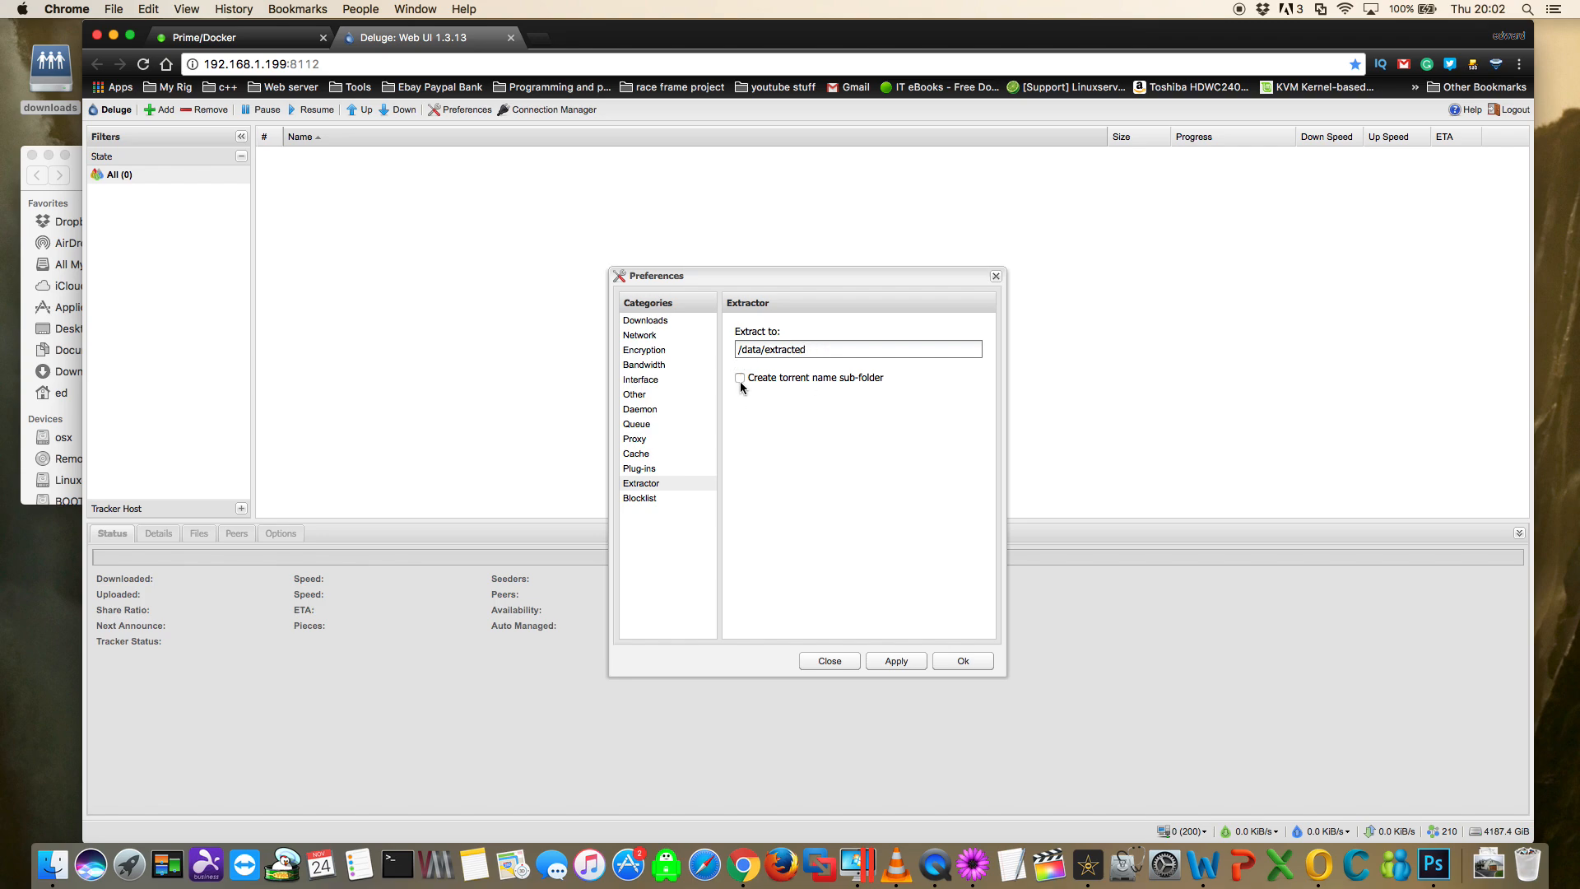
click(740, 378)
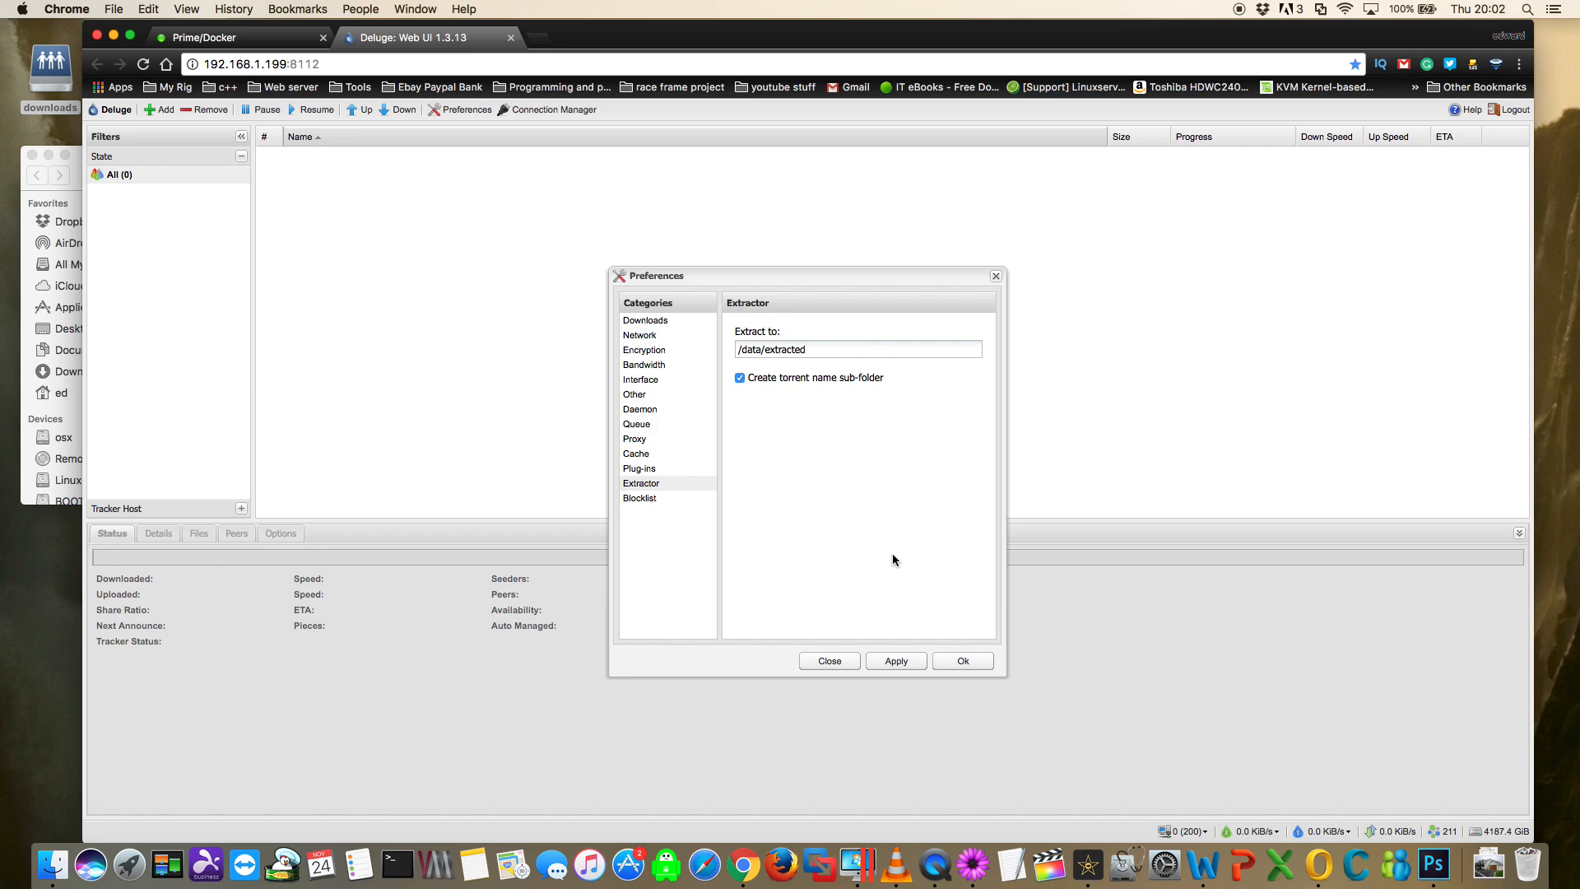
click(640, 498)
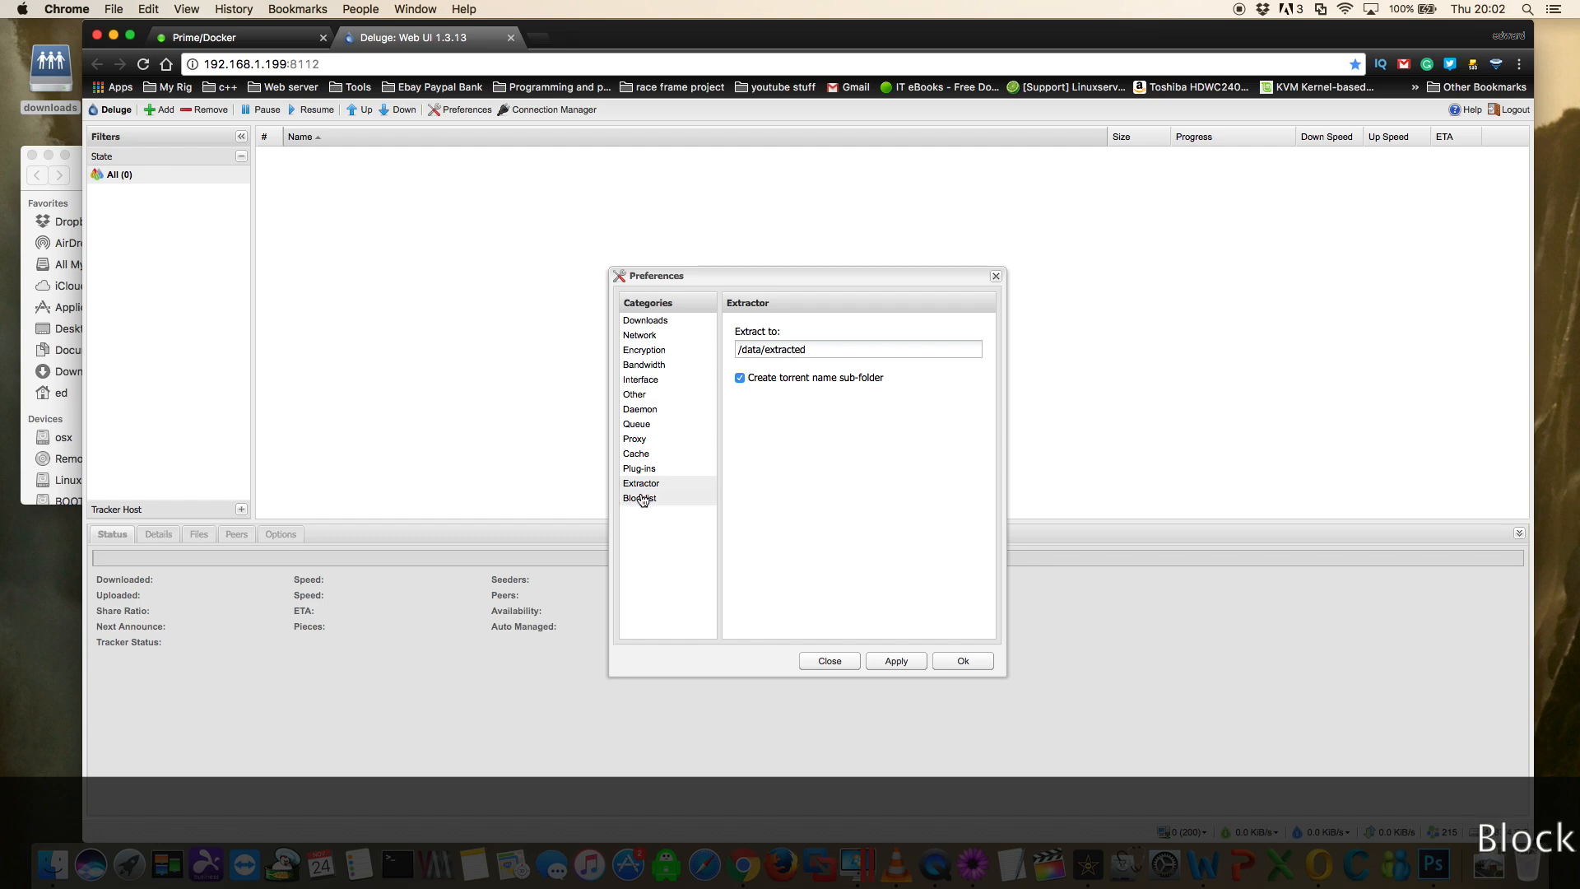
click(785, 348)
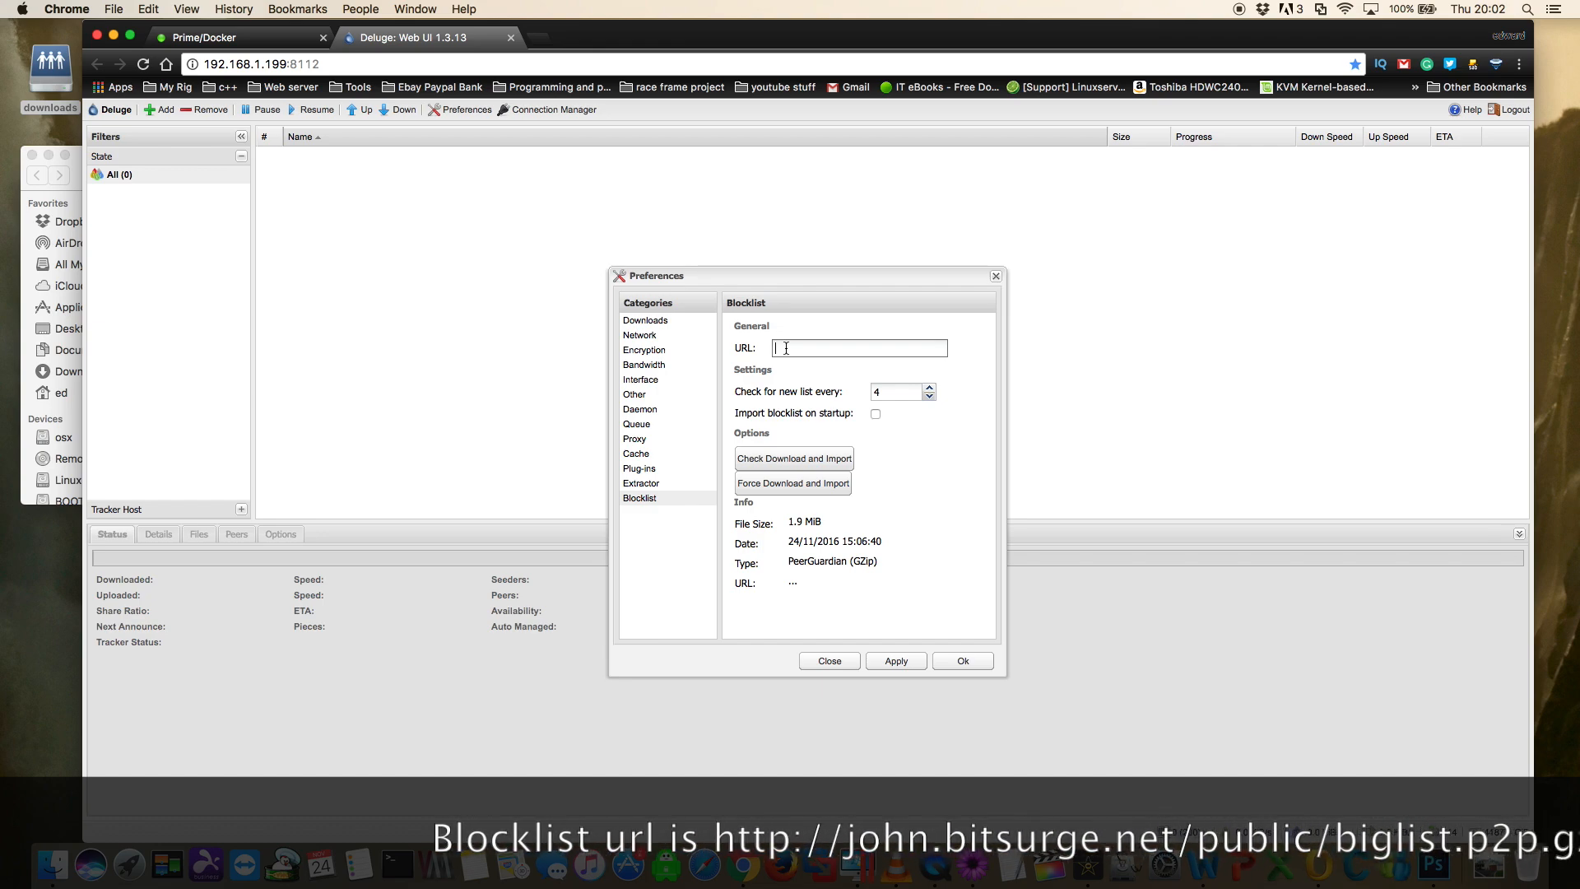
click(785, 348)
text(http://john.bitsurge.net/public/biglist.p2p.gz)
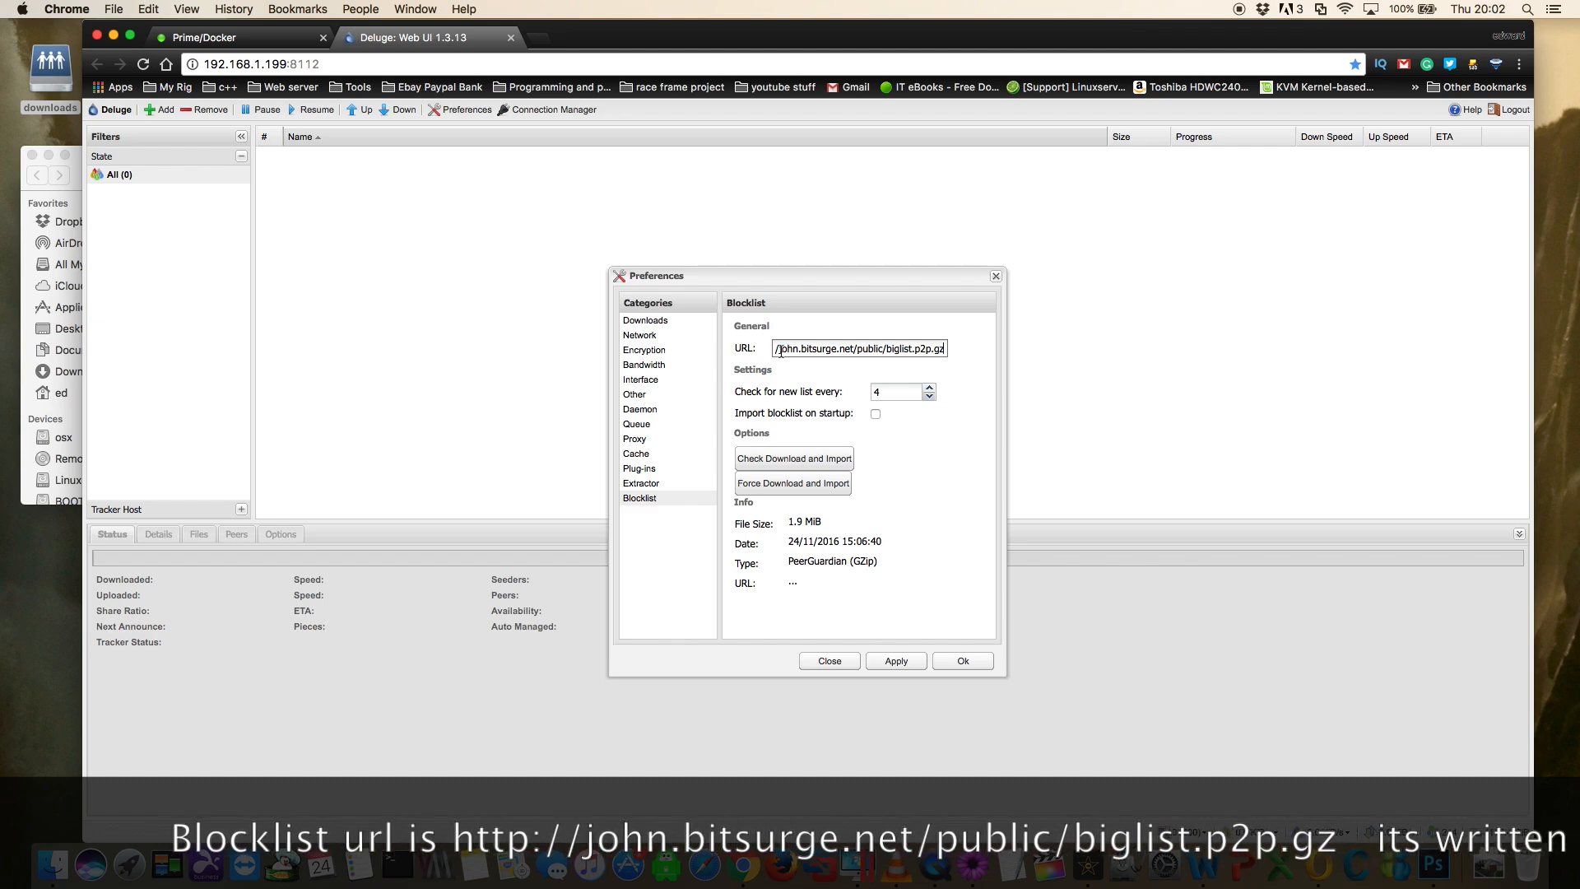
click(796, 461)
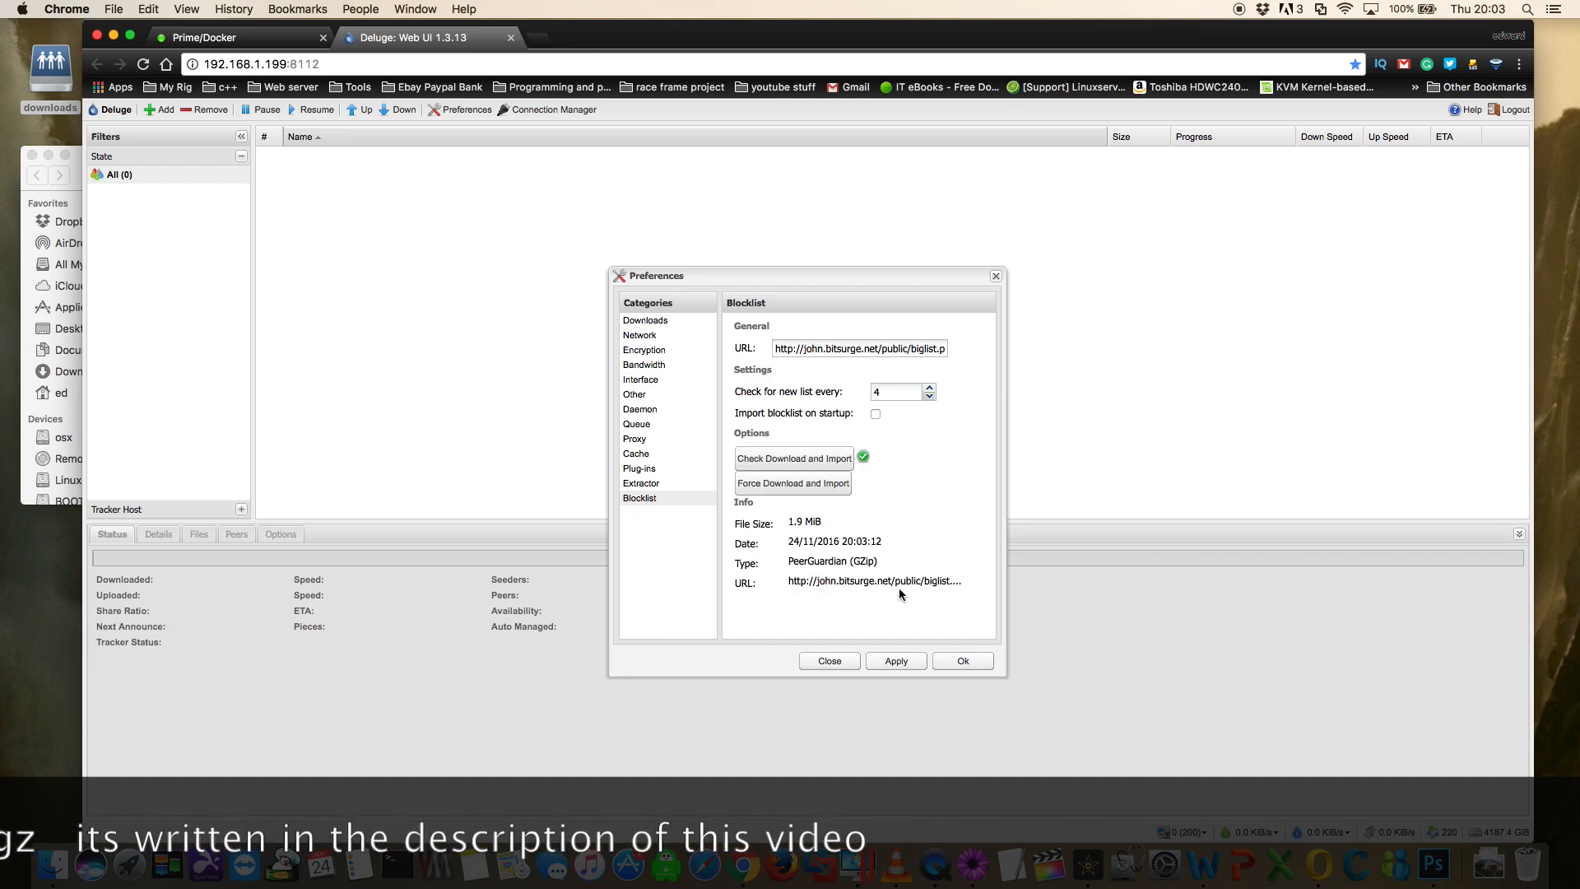
click(911, 664)
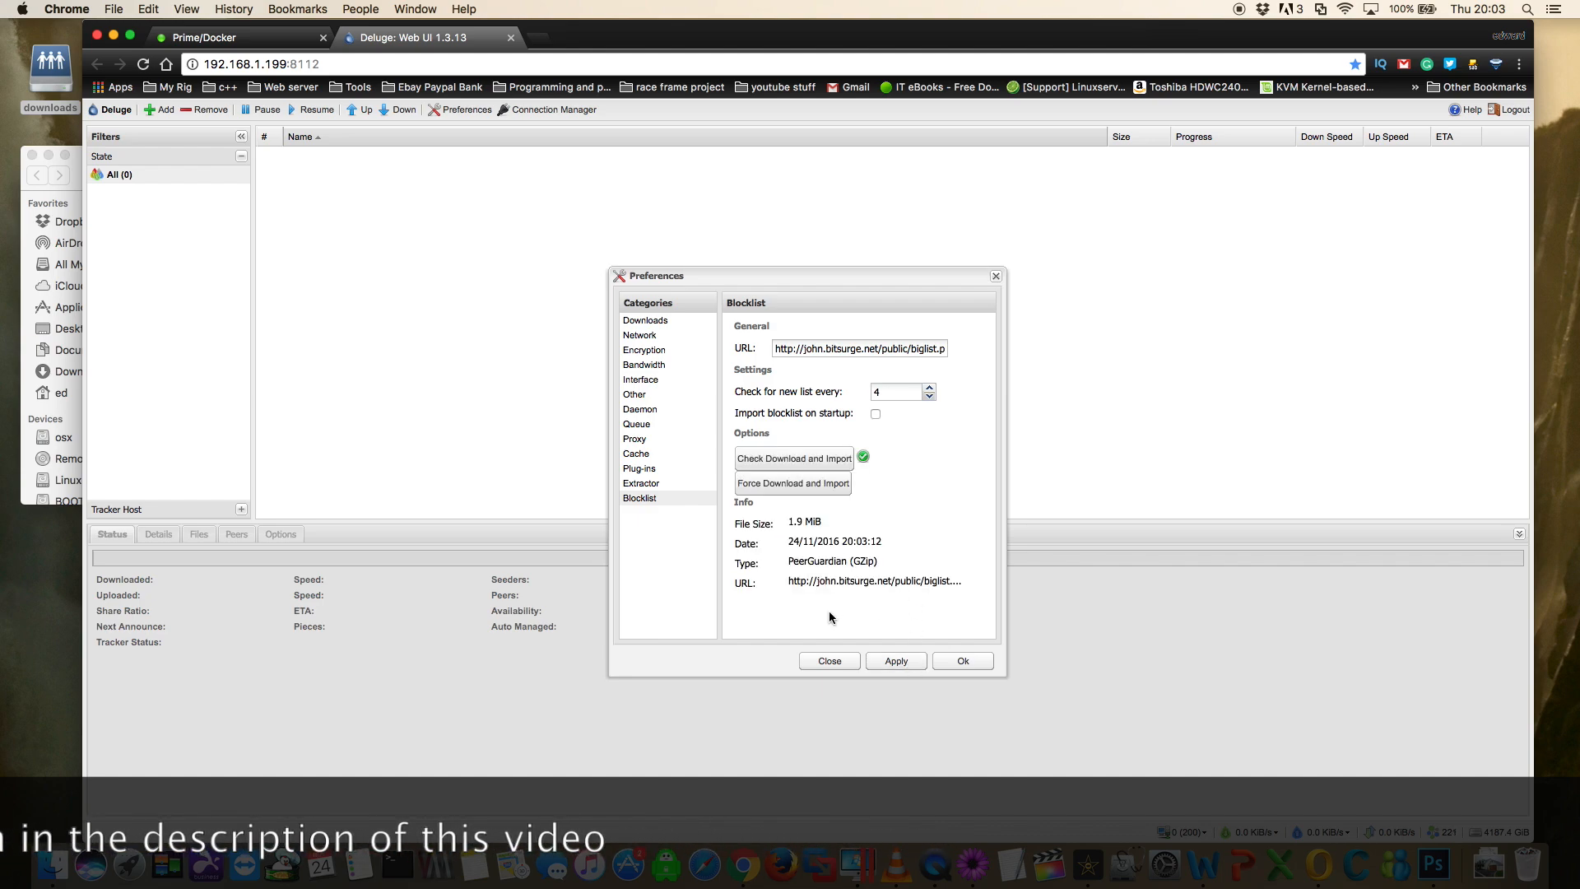
- Find more Deluge plug-ins and look through the included and third-party lists on the Deluge plugins page
click(637, 475)
click(946, 486)
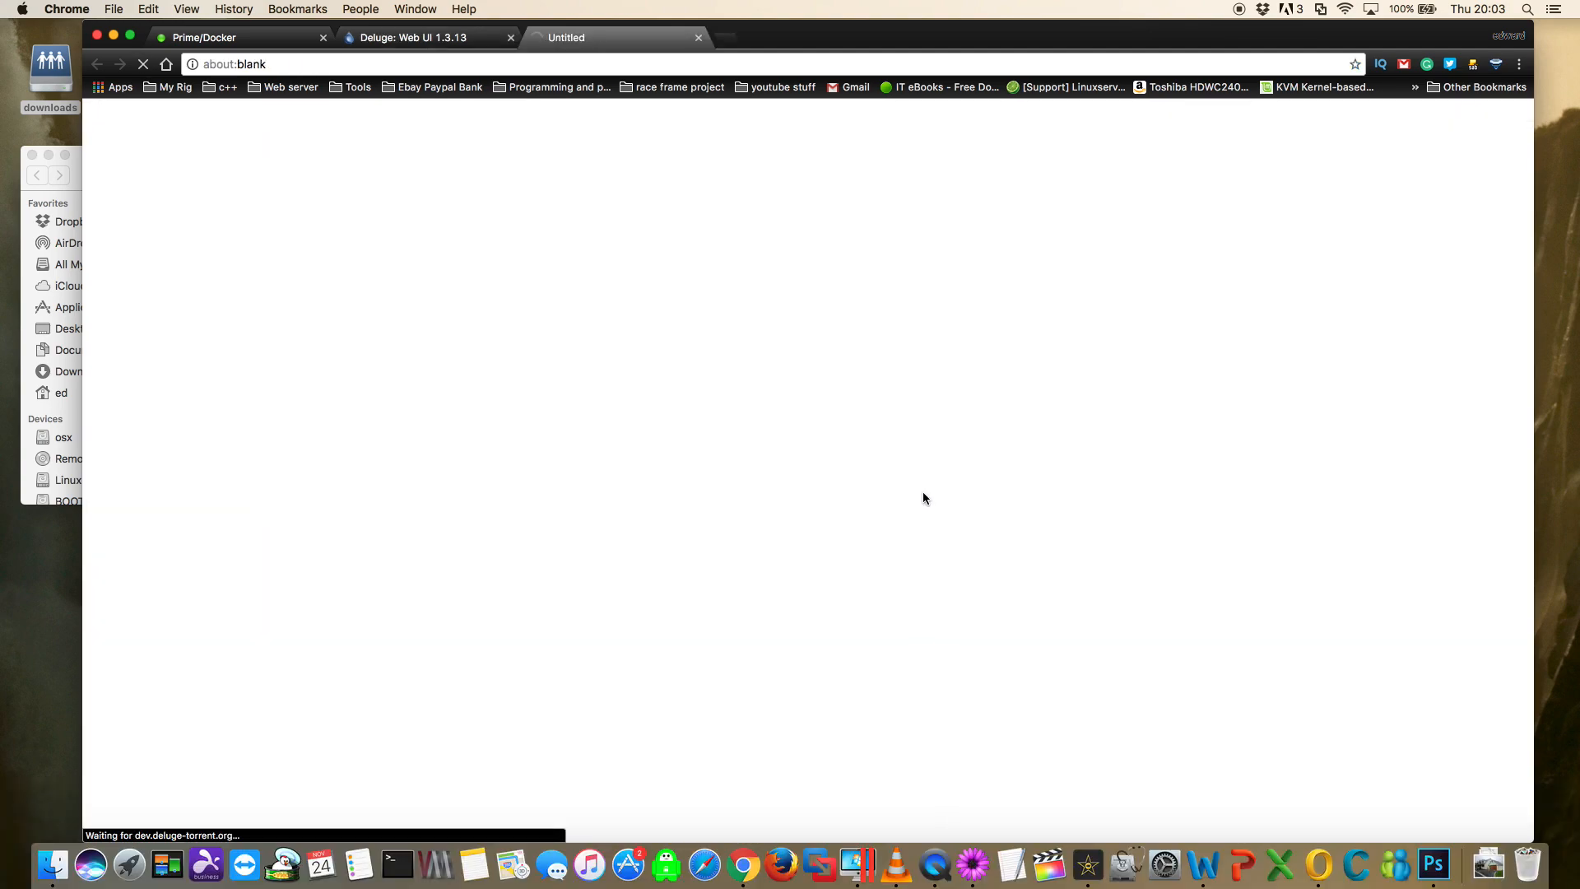
scroll(429, 440, down, 5)
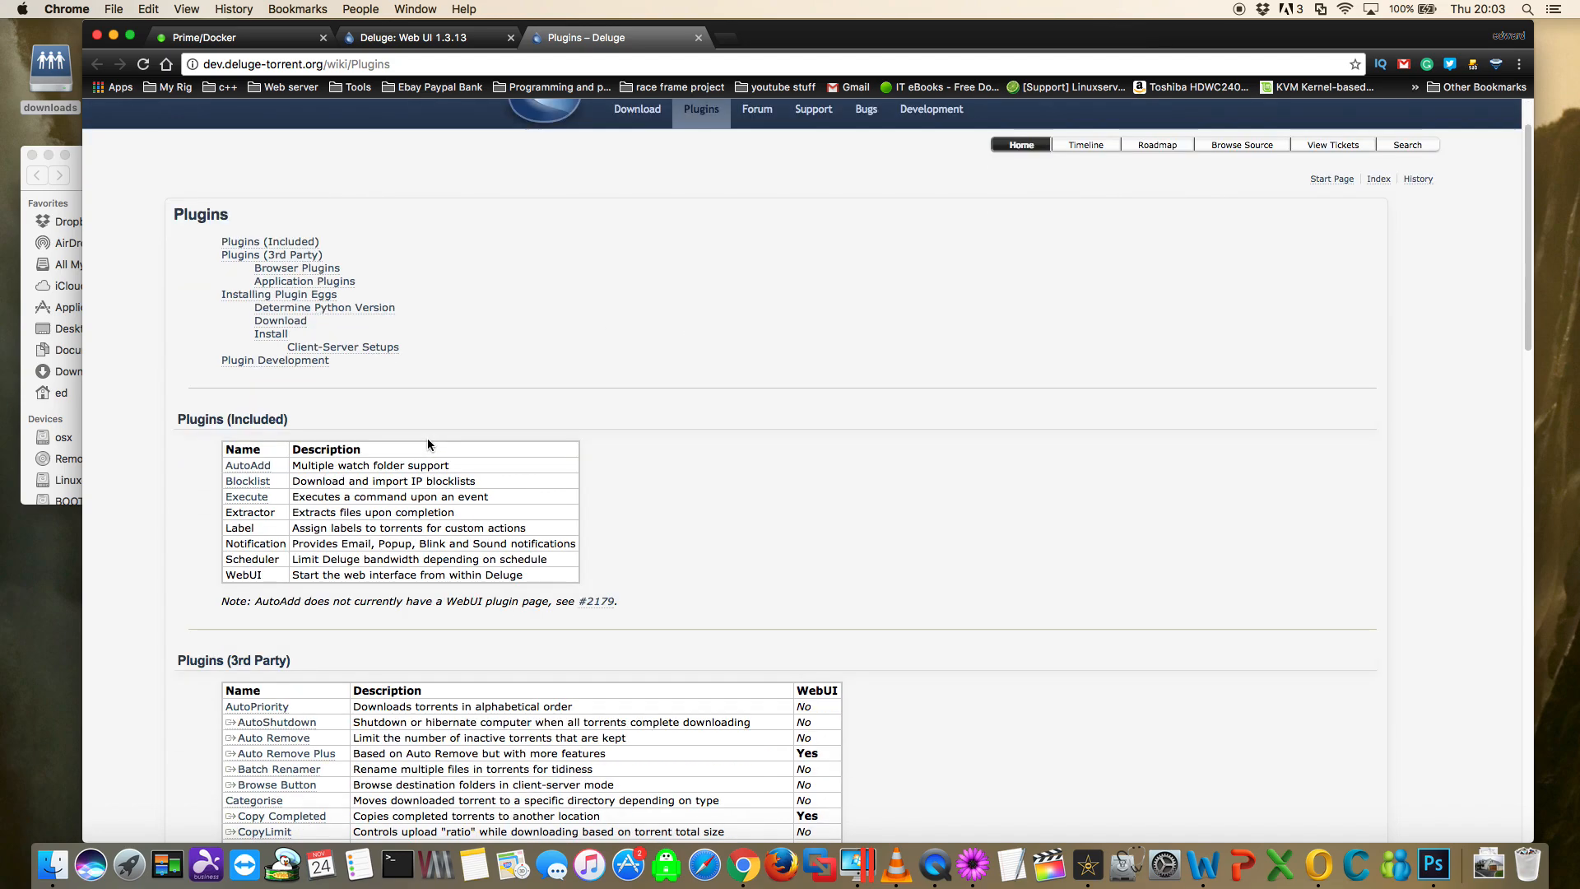
scroll(432, 447, down, 2)
scroll(435, 444, down, 3)
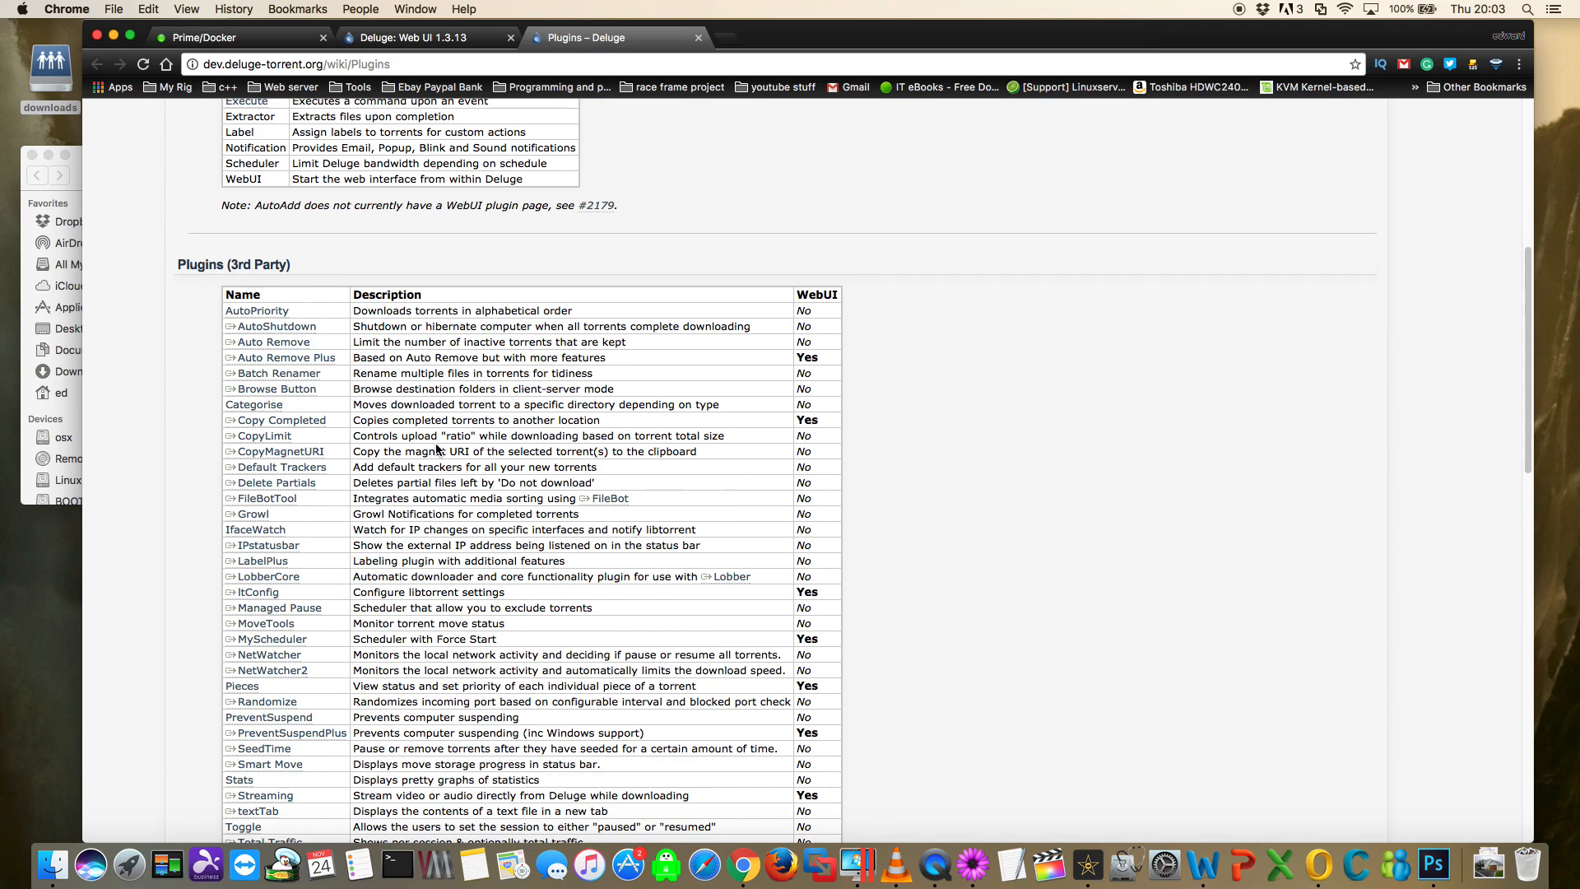
scroll(436, 446, down, 10)
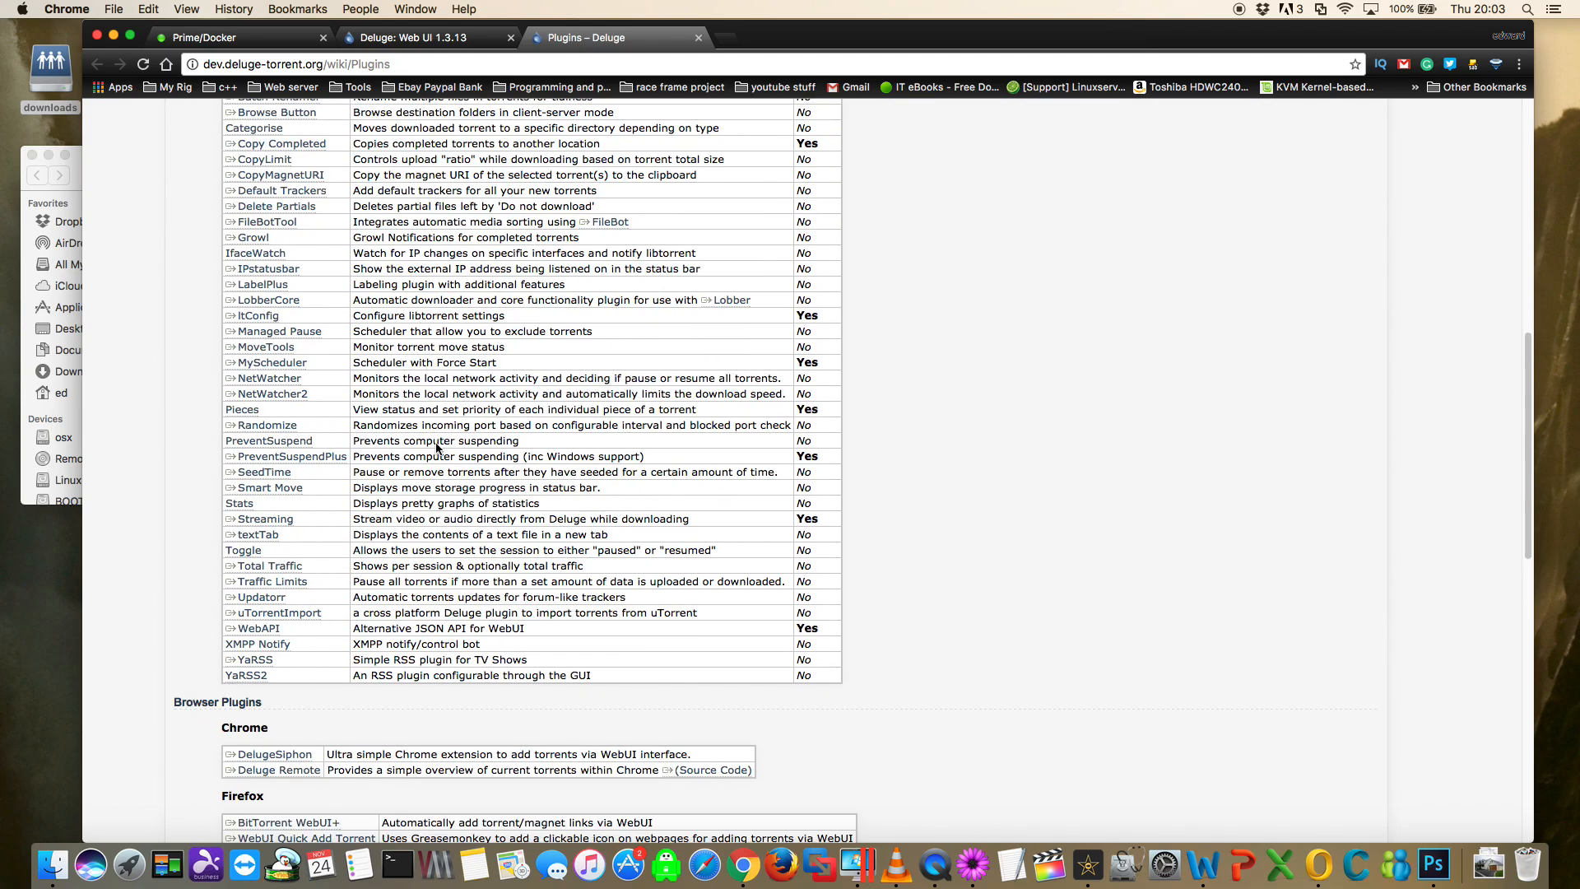
- Look through the browser plug-ins on the Deluge plugins page, then confirm and close Deluge's preferences
scroll(436, 449, down, 5)
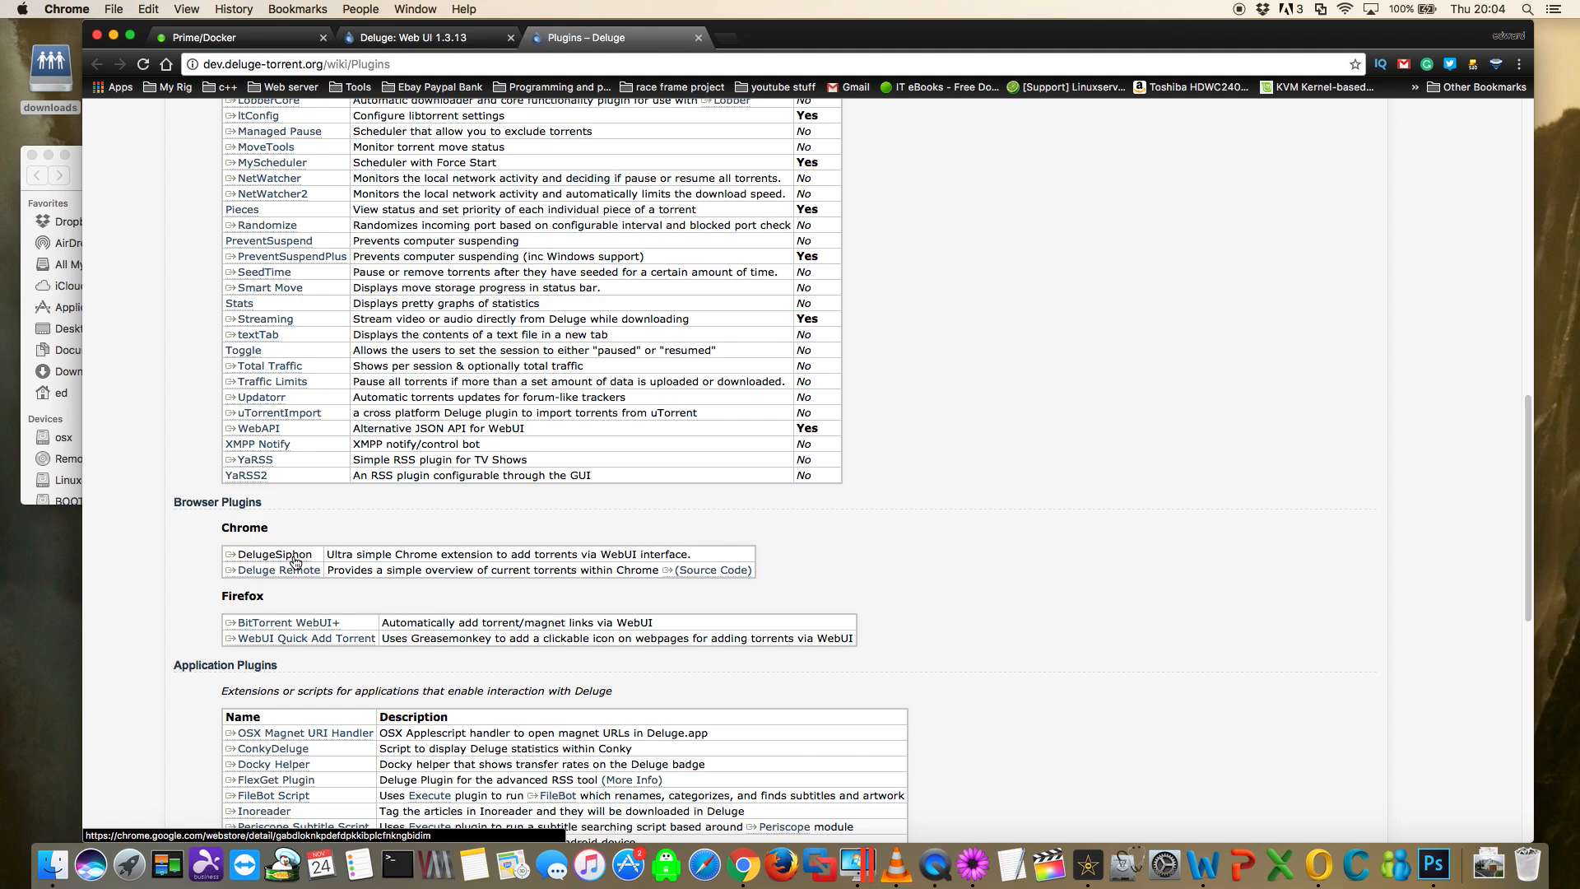
click(445, 38)
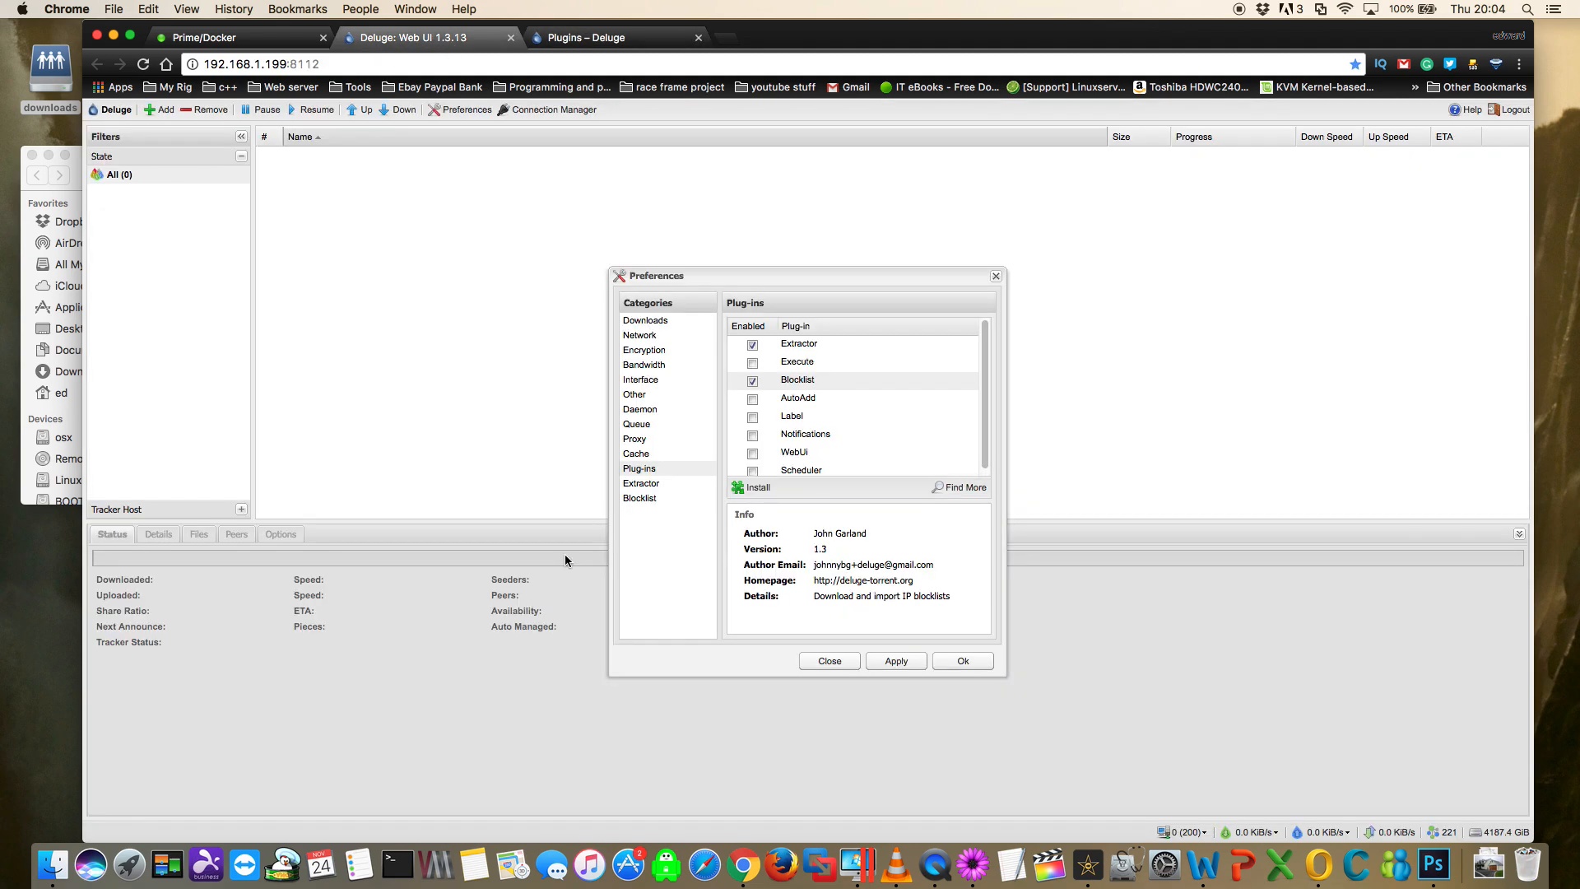
click(962, 665)
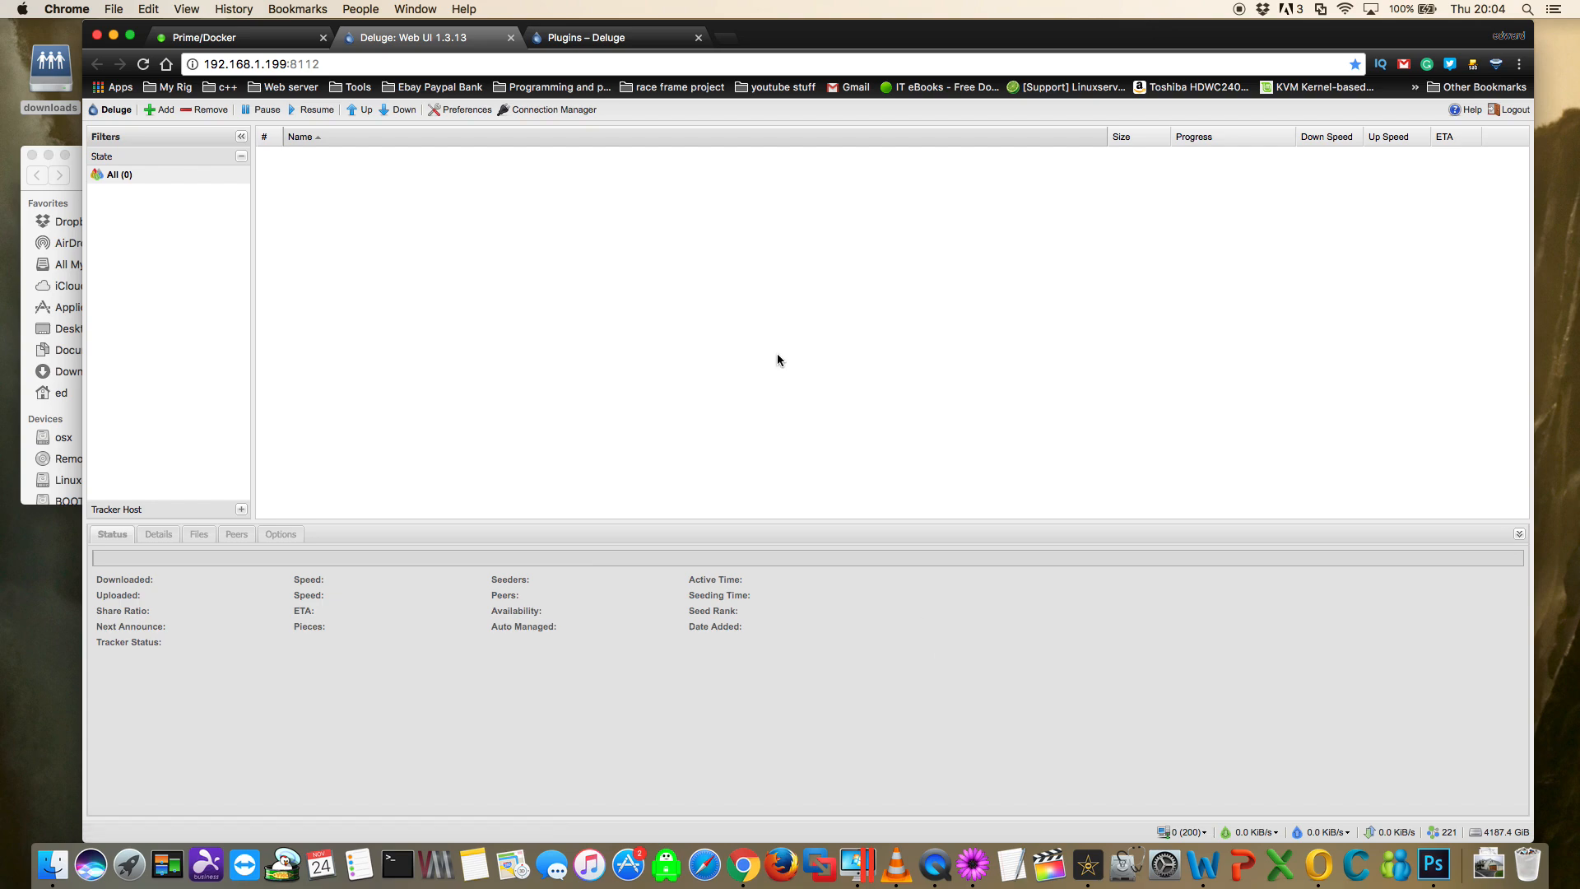
- Install the delugesiphon extension for Chrome from the Chrome Web Store
click(596, 38)
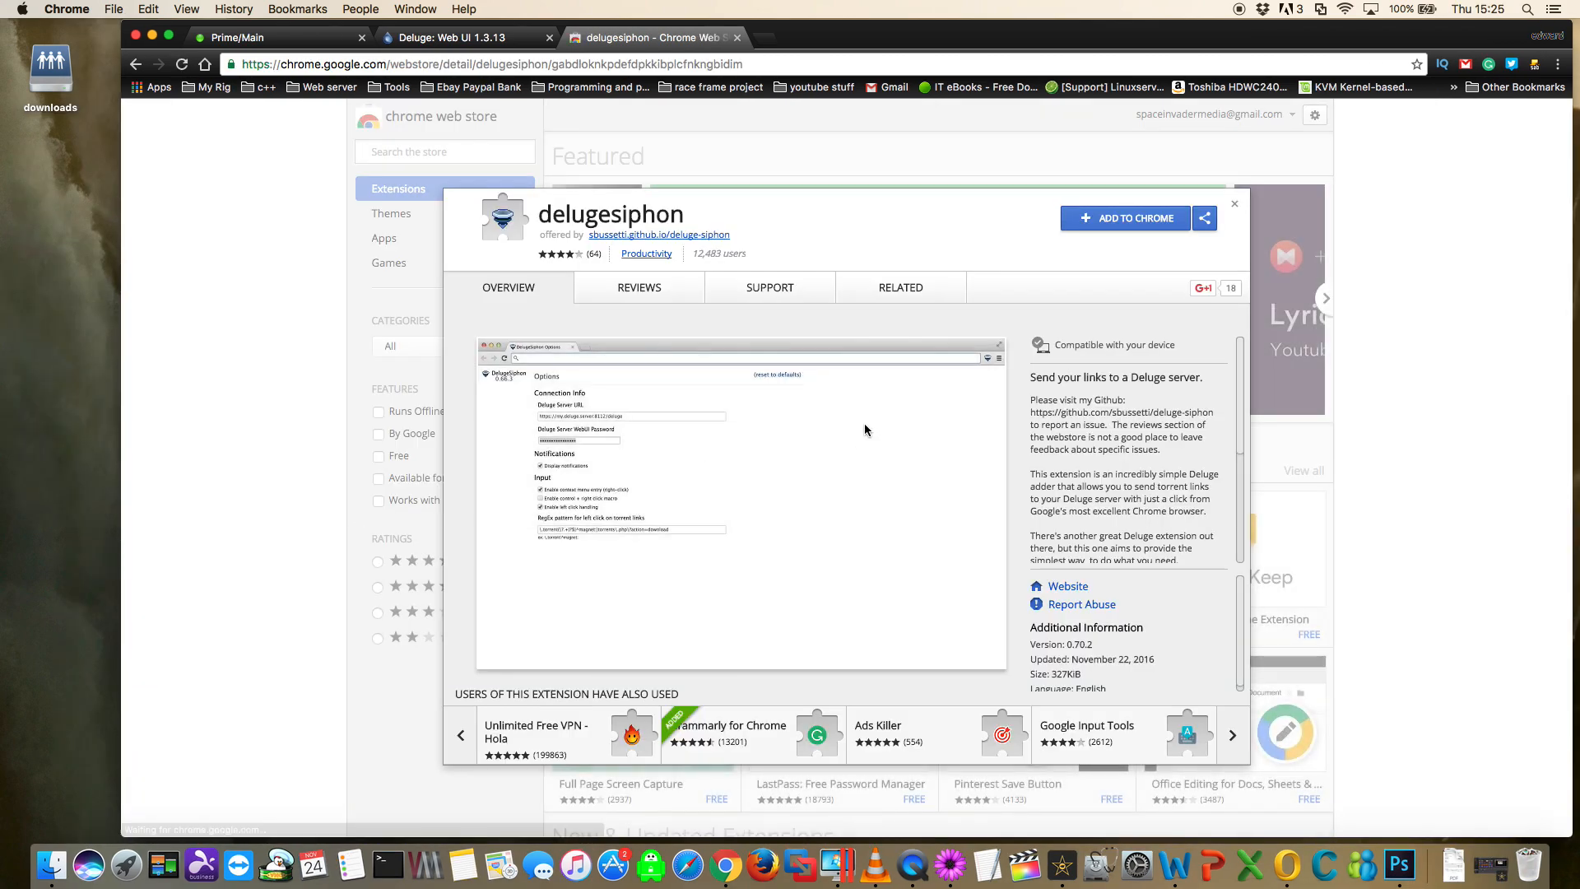
click(1119, 220)
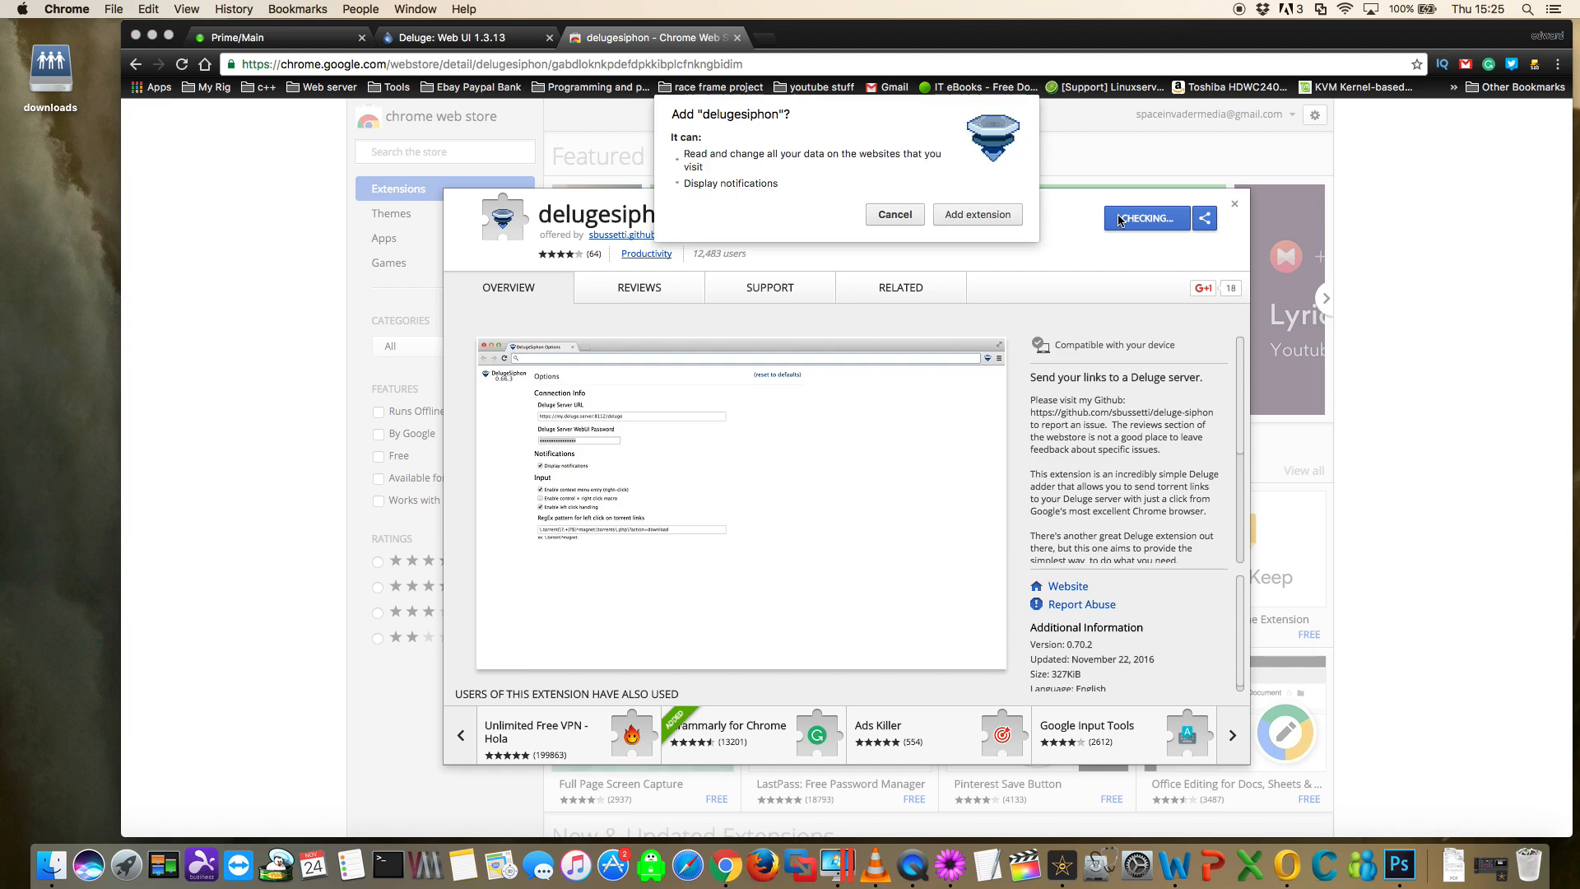
click(964, 214)
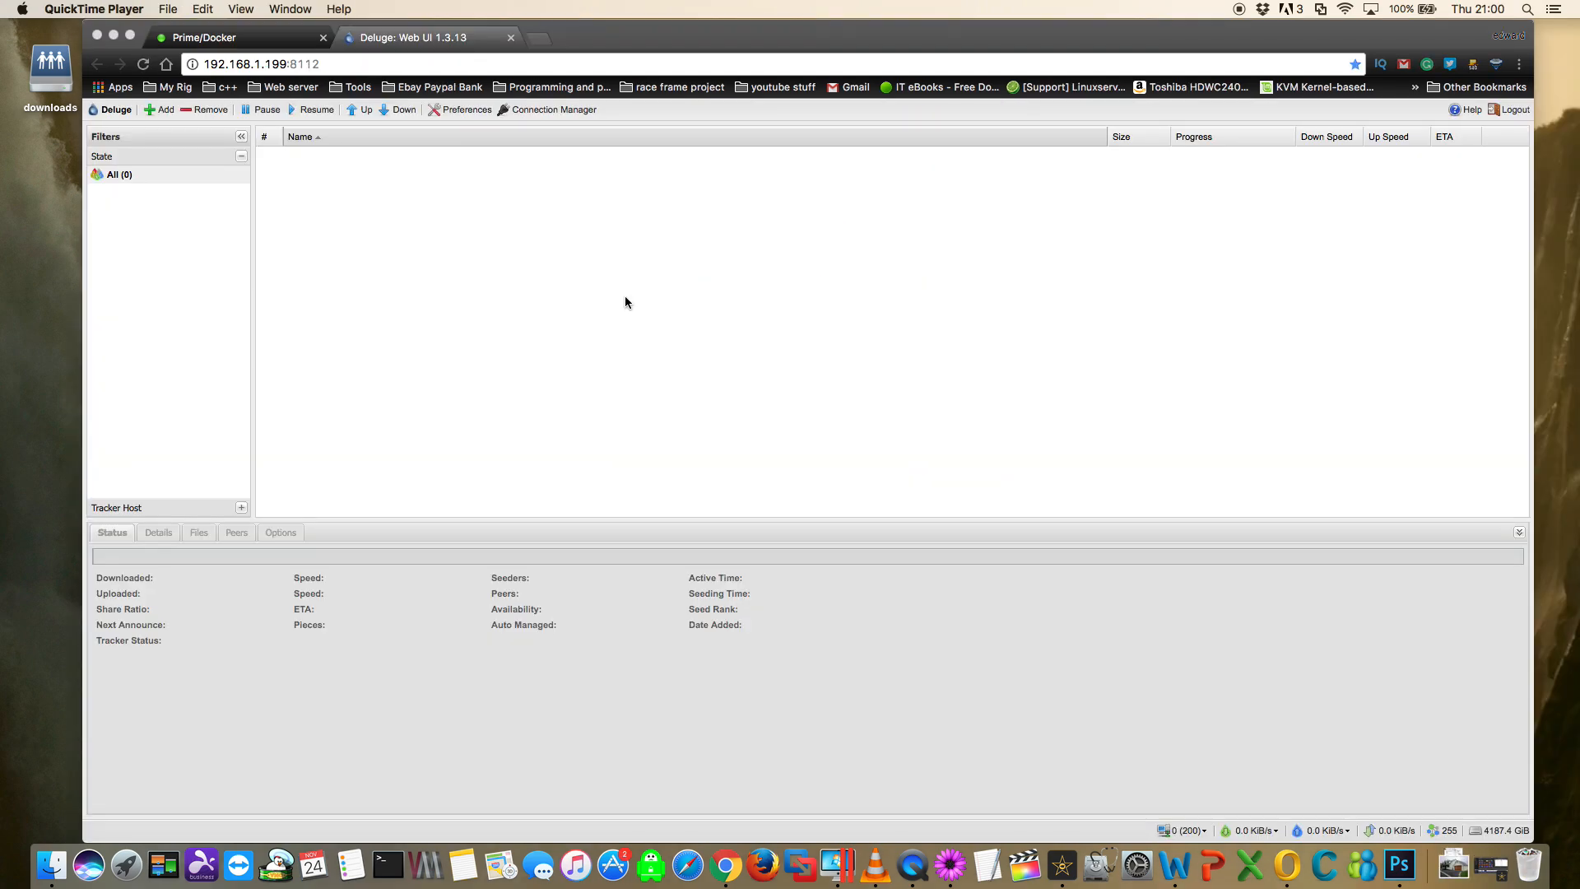
click(1497, 66)
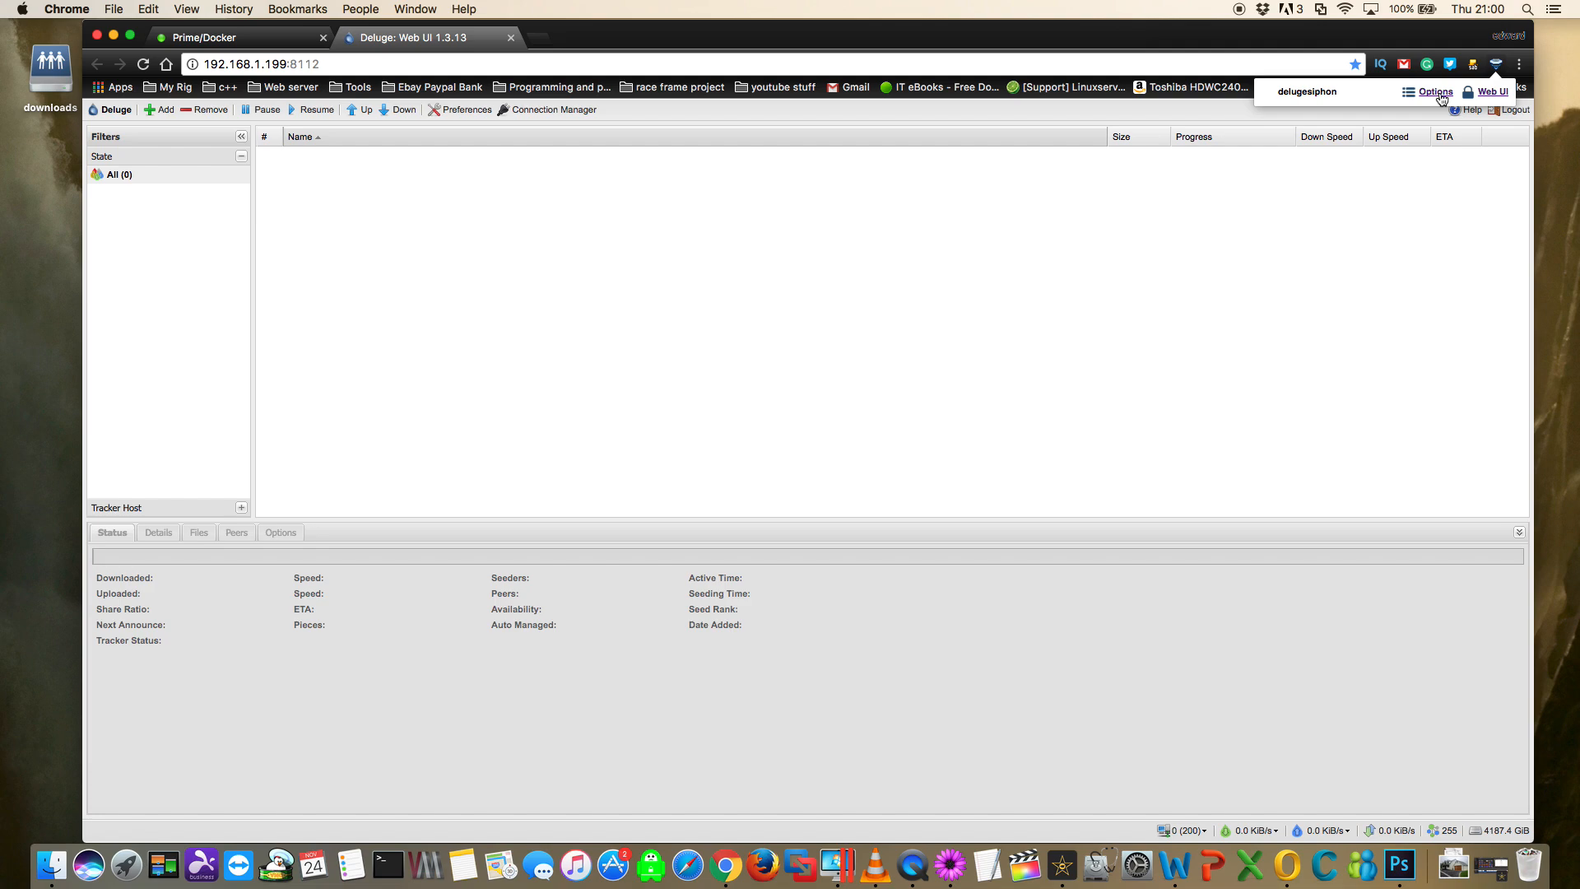
click(1434, 92)
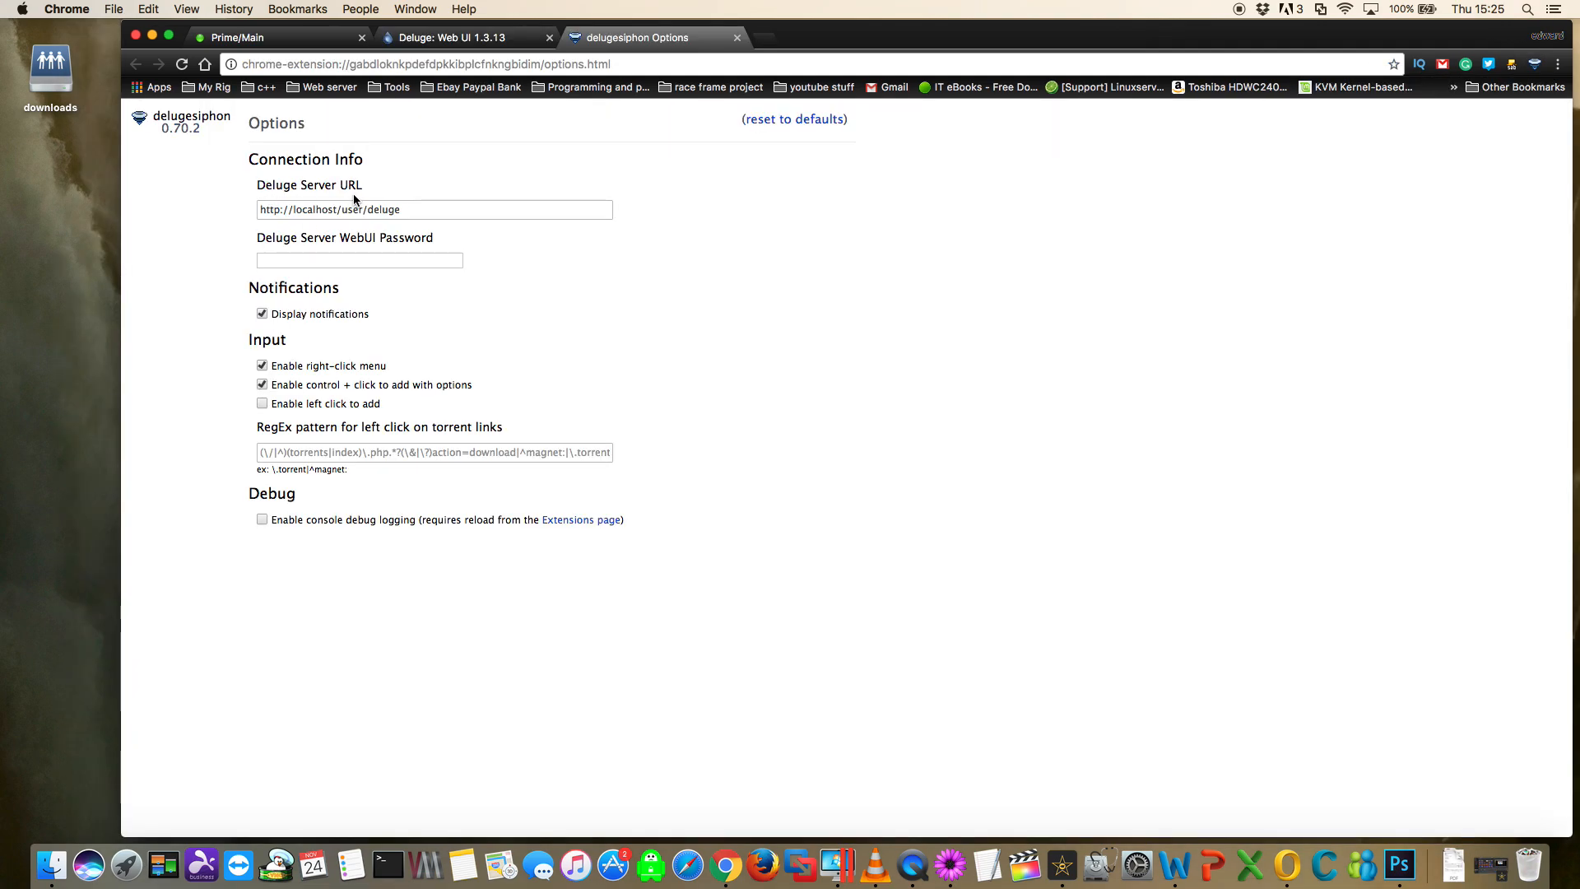
click(493, 41)
drag(359, 64, 245, 70)
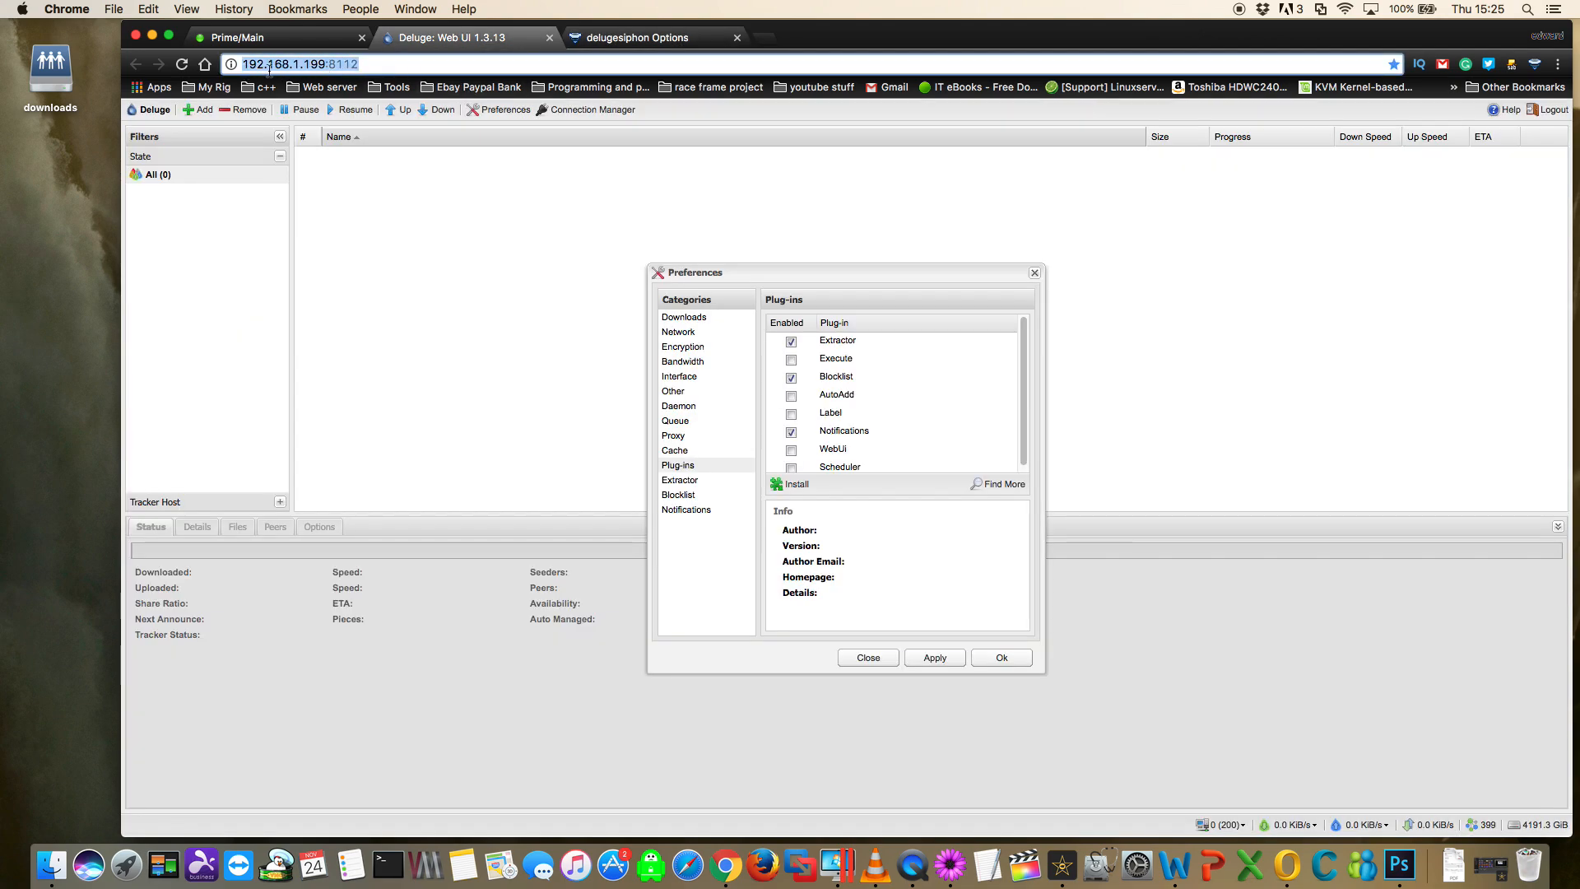
right_click(349, 64)
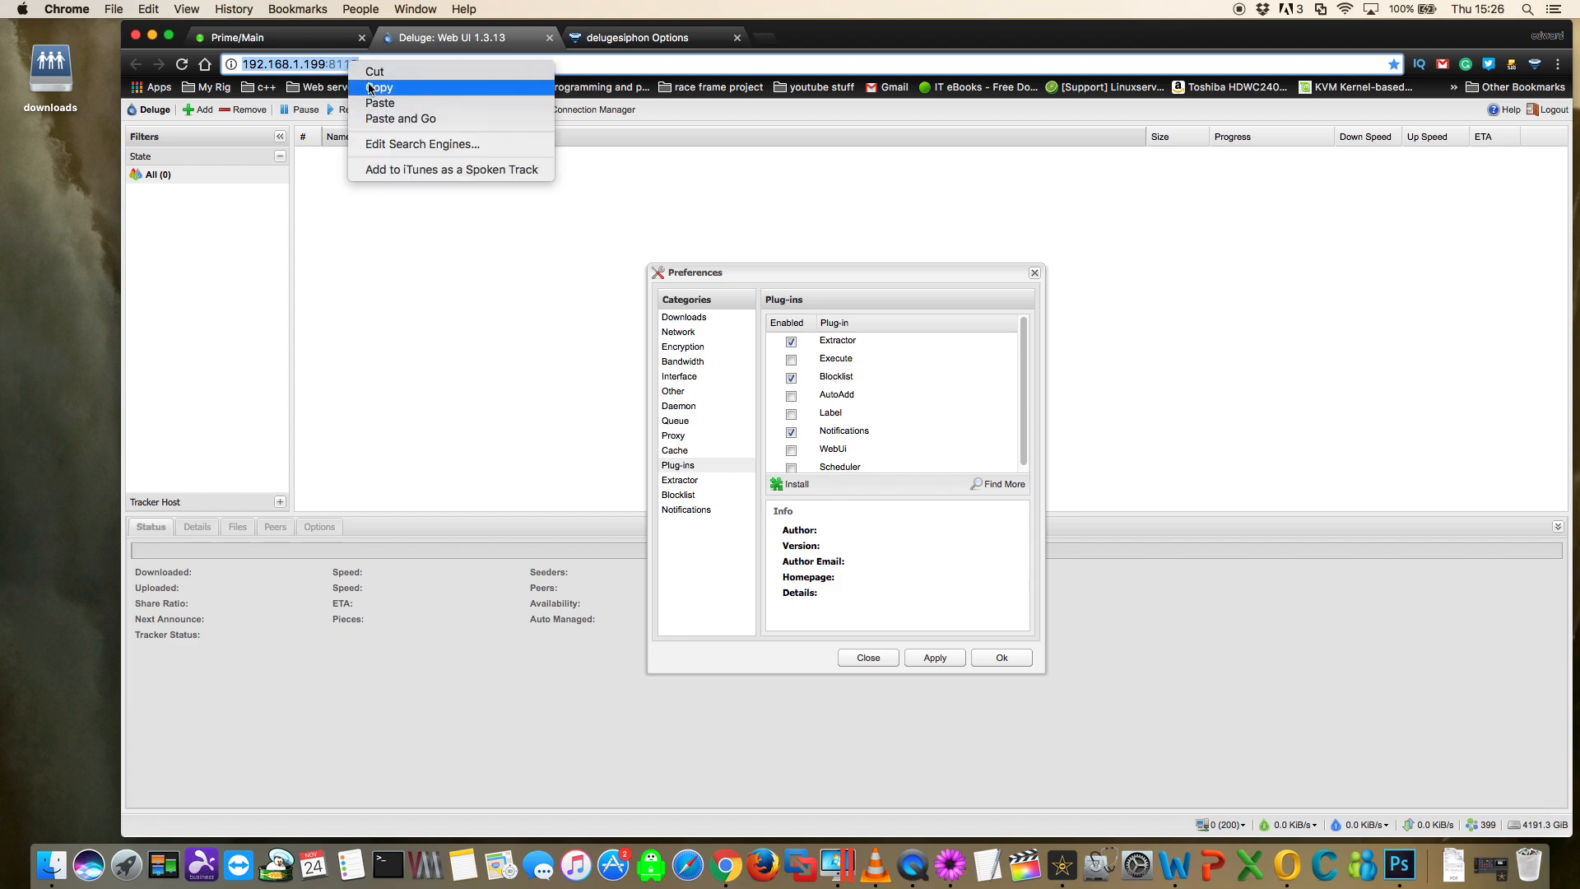
click(370, 88)
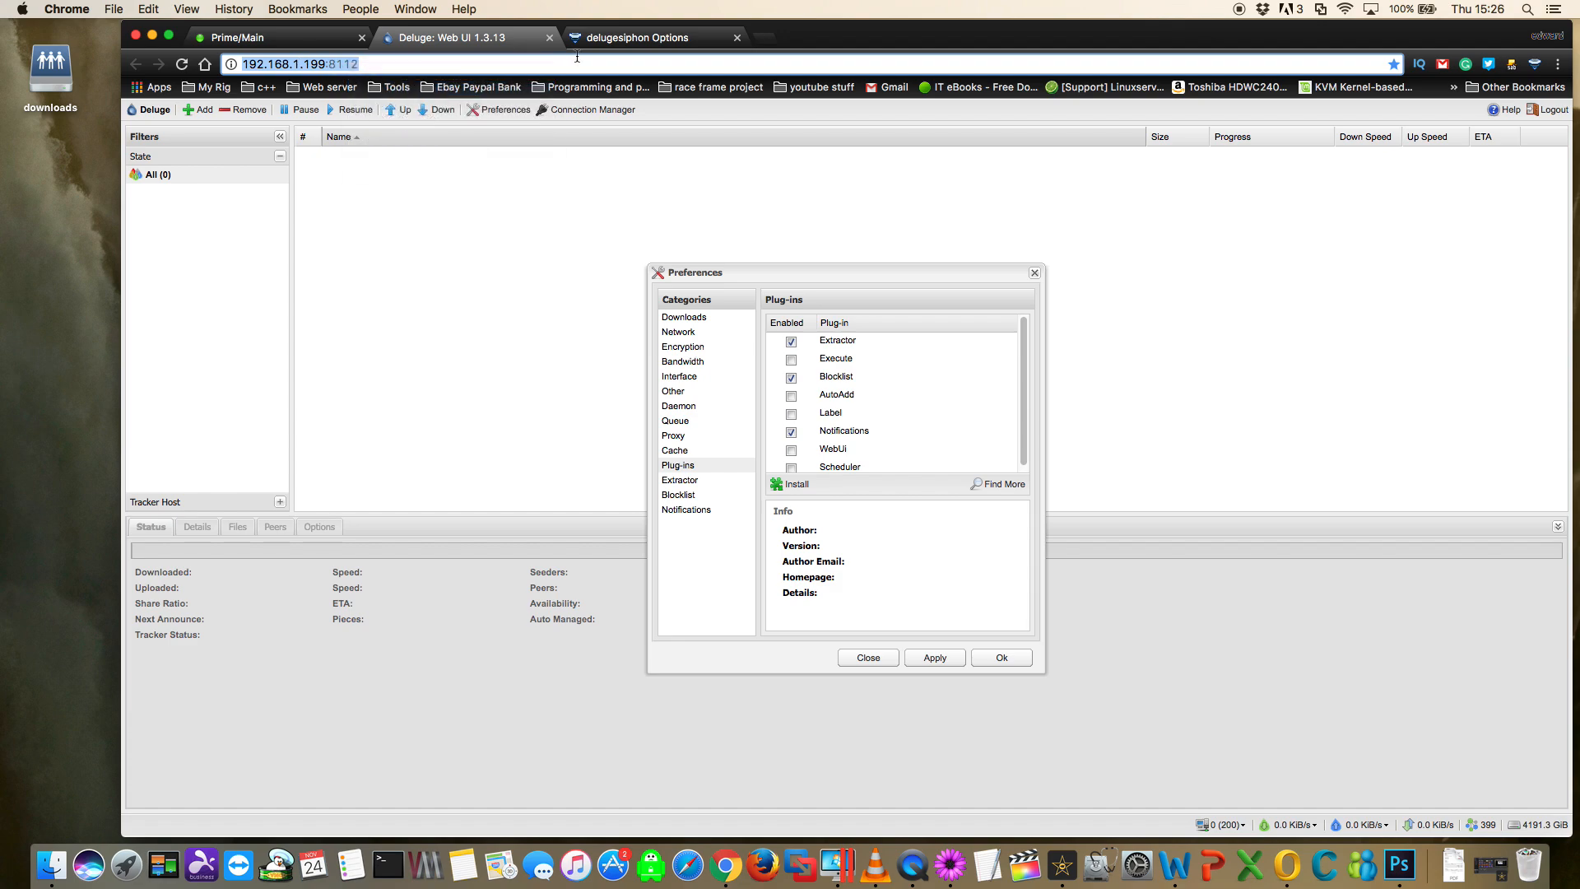
click(650, 41)
drag(416, 211, 248, 214)
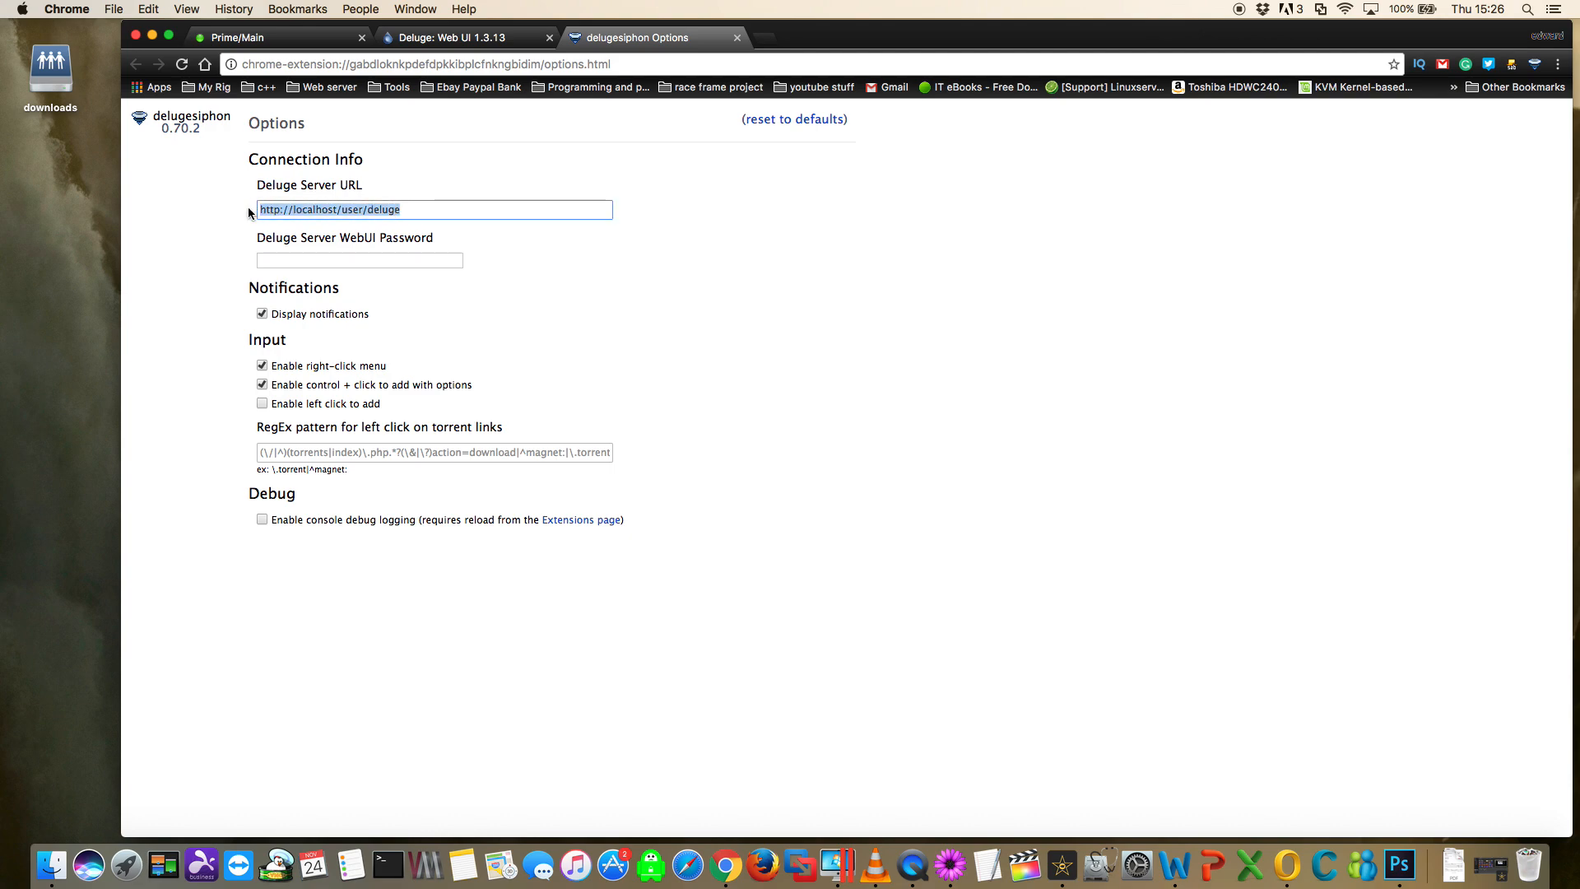
key(super+v)
- Enter the Deluge Server WebUI password in the delugesiphon options and close the options page
click(278, 258)
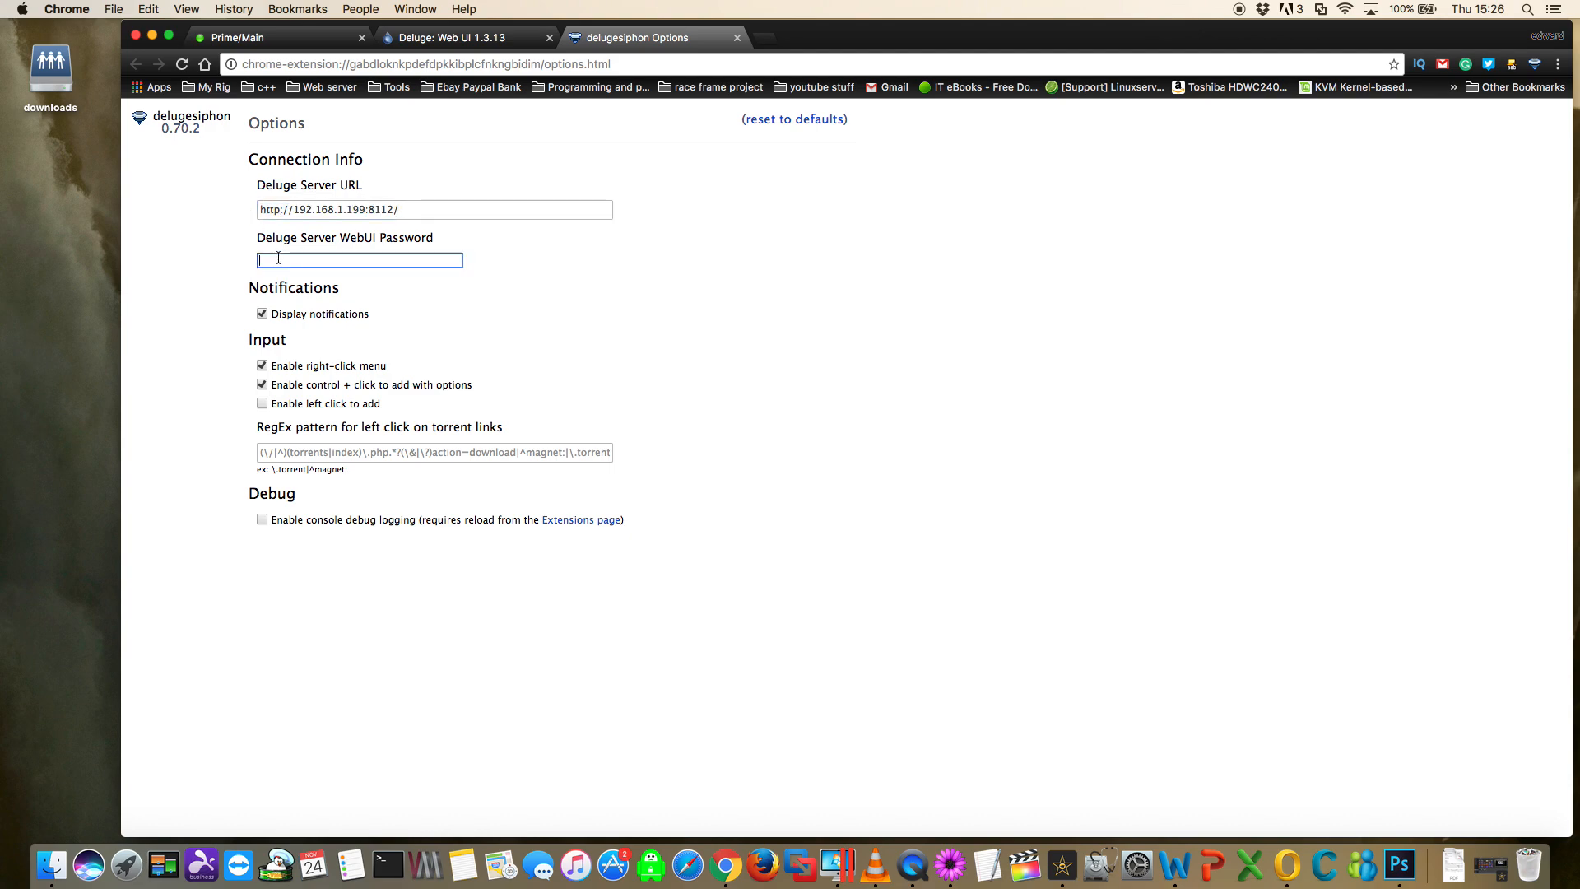
text(deluge)
click(737, 39)
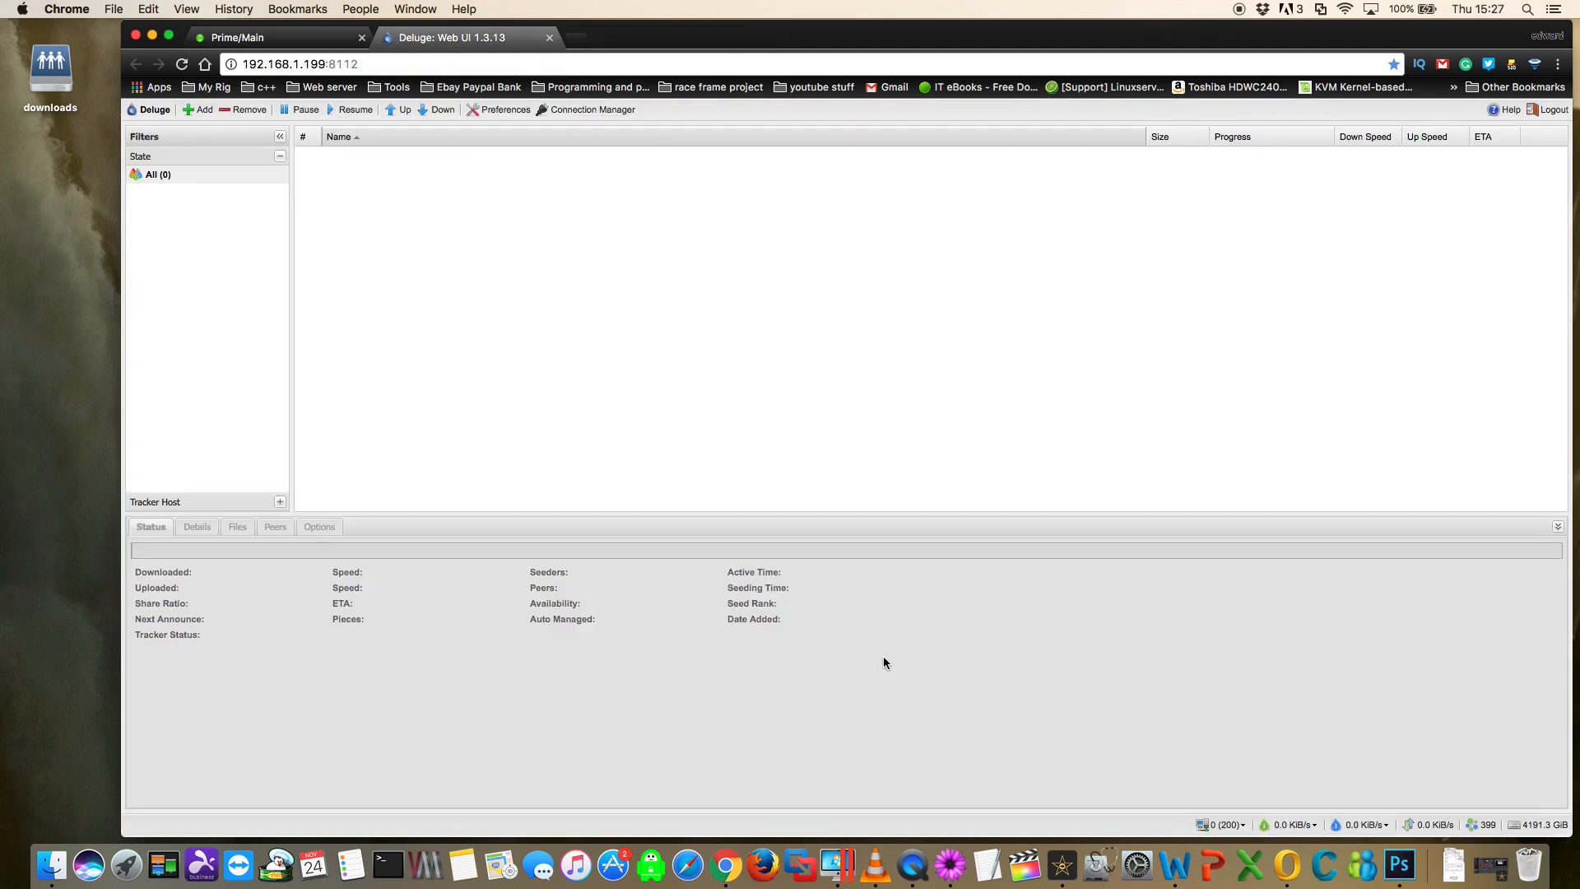
- Close the Deluge Web UI page and reopen it through the delugesiphon extension
click(549, 38)
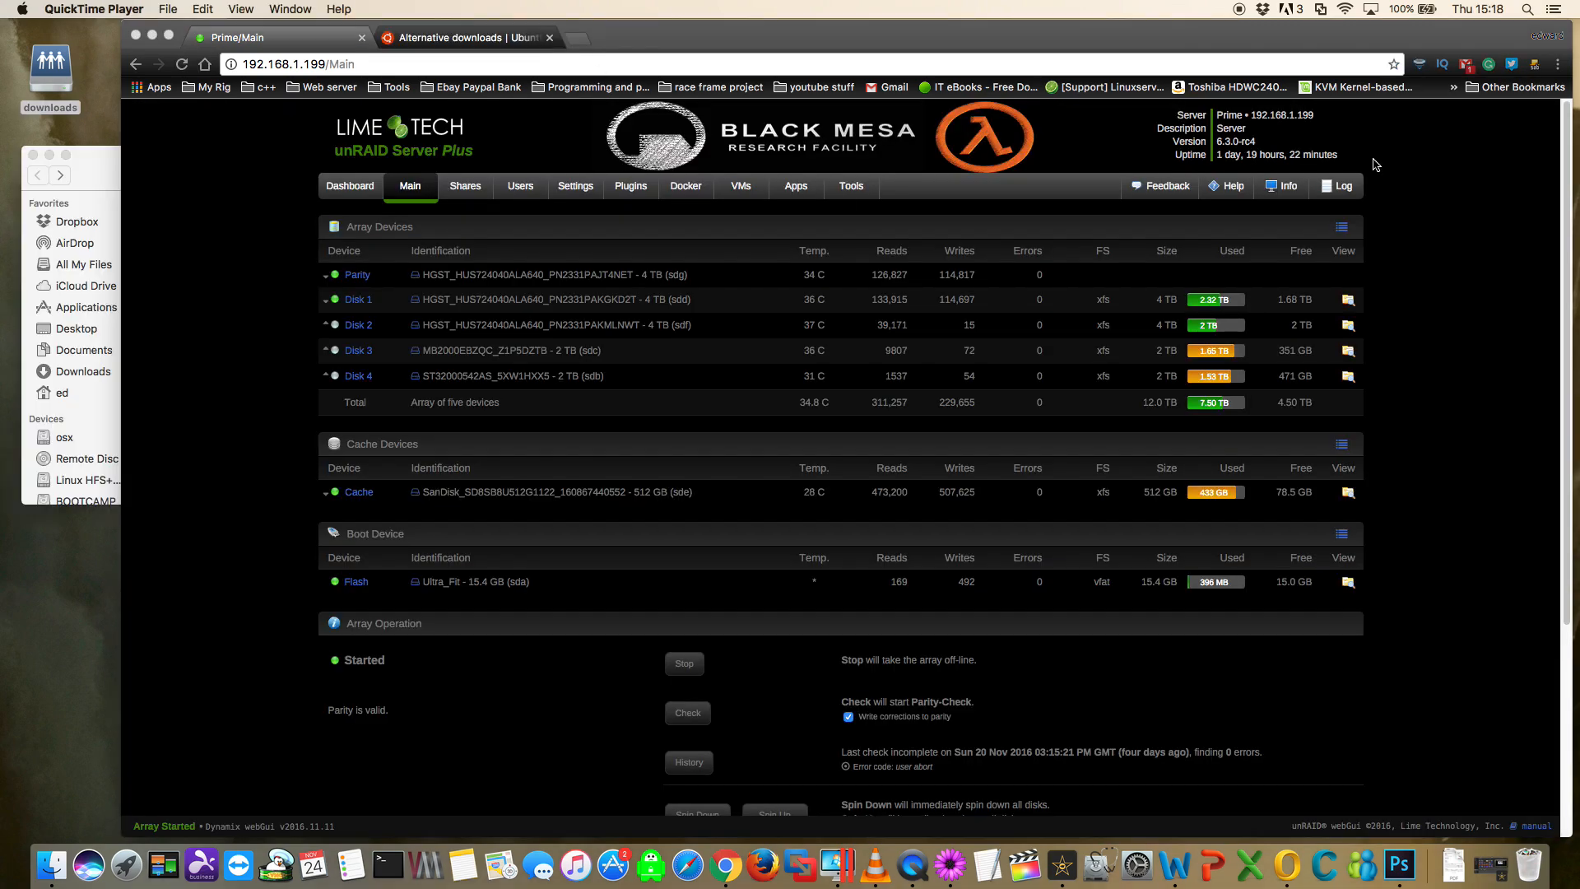
click(1419, 66)
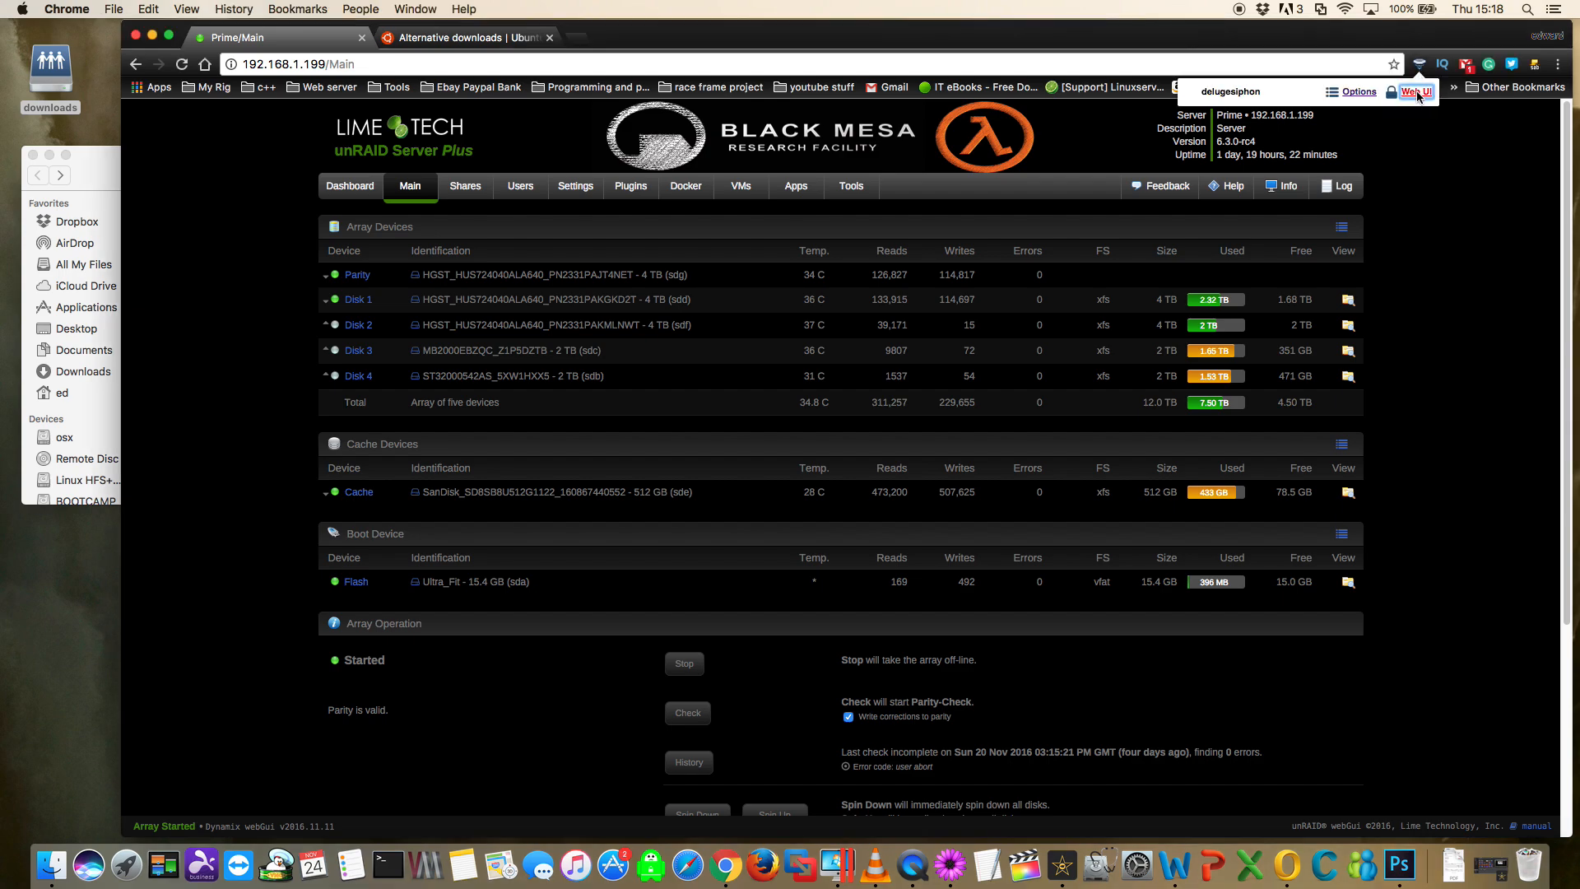
click(1416, 92)
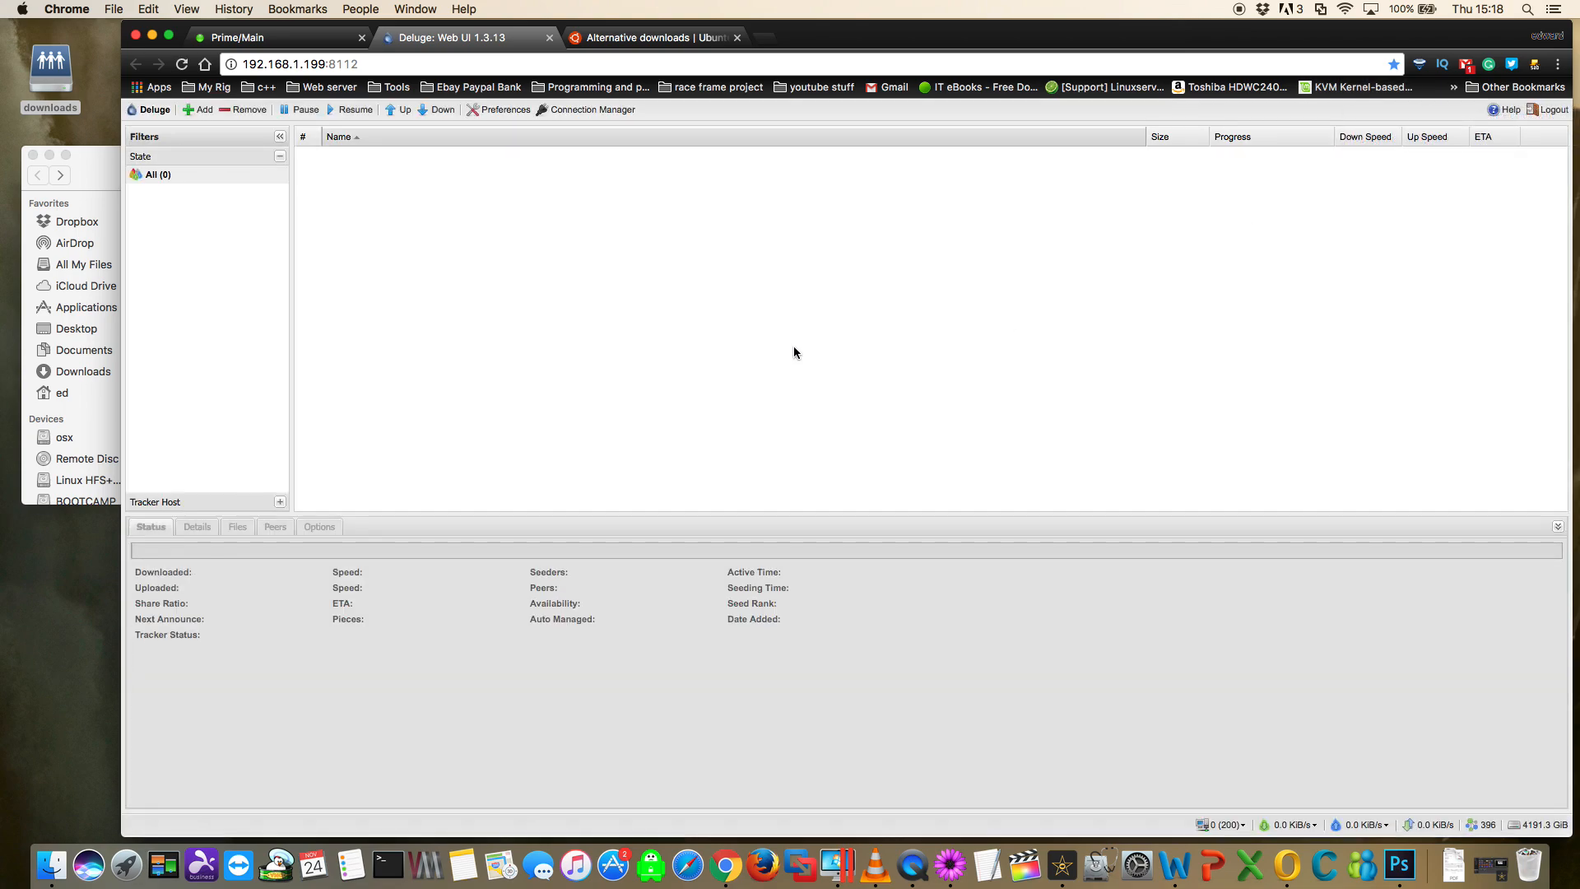
- Add the Ubuntu 16.10 Desktop (64-bit) torrent from Ubuntu's alternative downloads page to Deluge with delugesiphon, and check it in the Web UI
click(676, 39)
scroll(703, 299, up, 6)
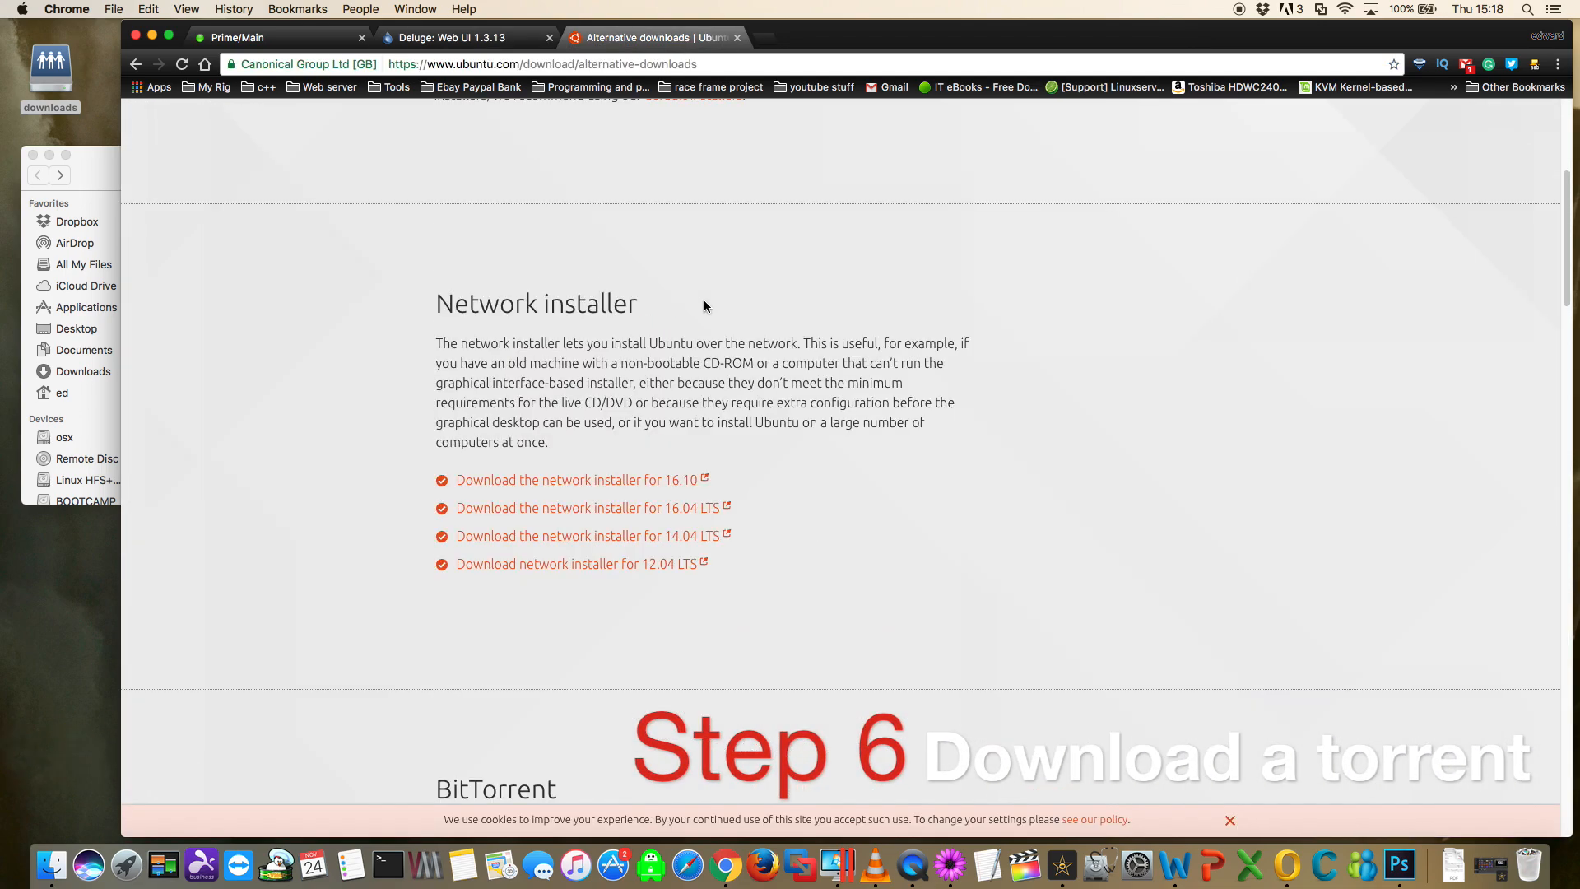
scroll(703, 306, down, 8)
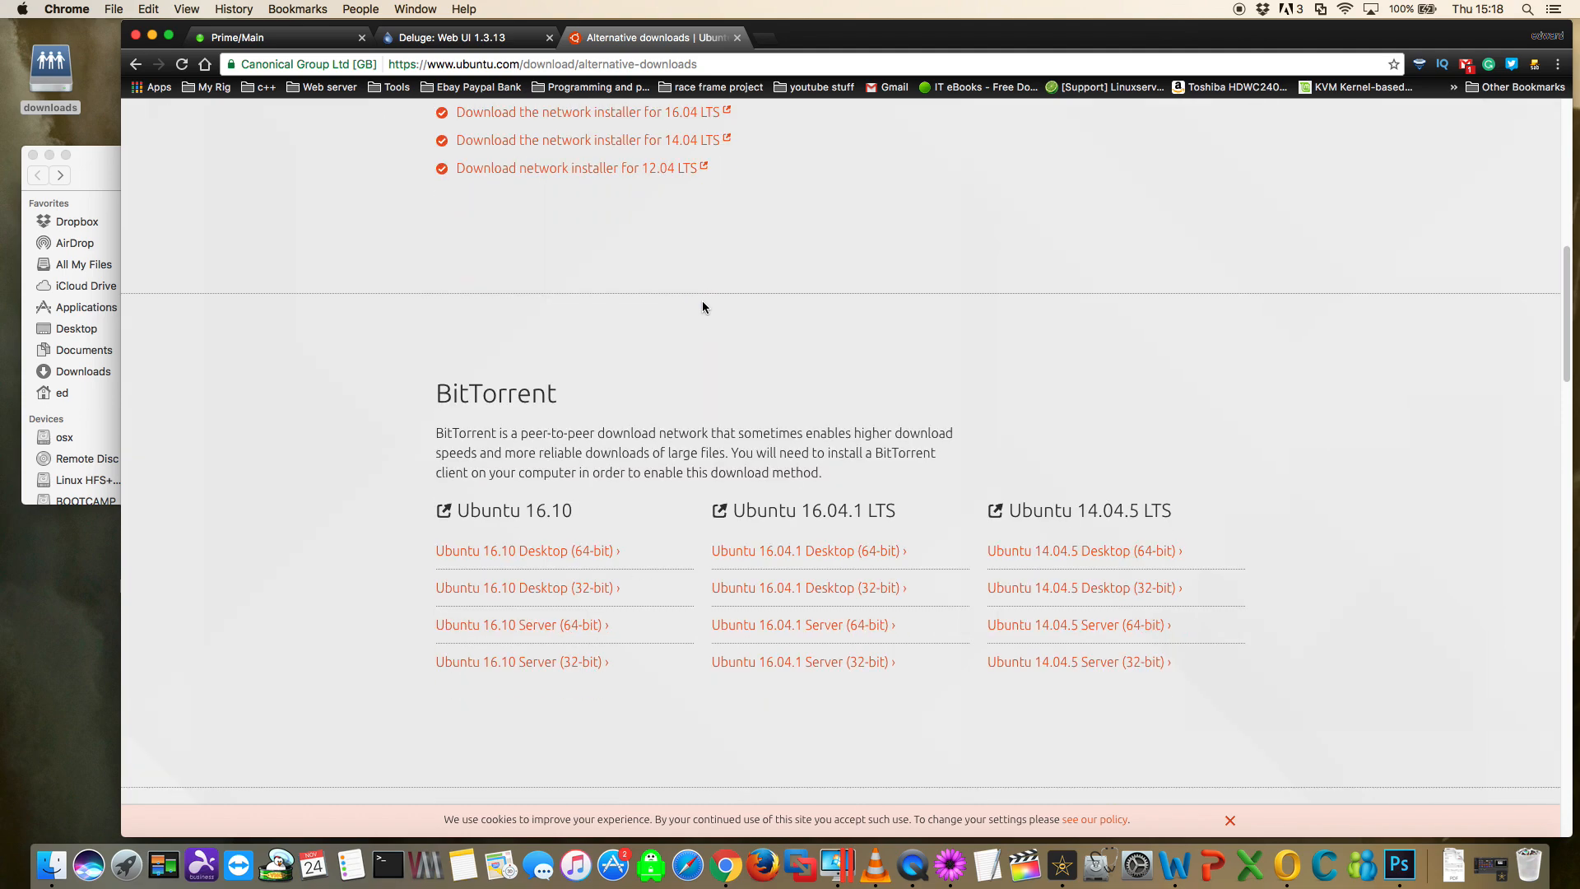
scroll(701, 302, down, 1)
right_click(528, 519)
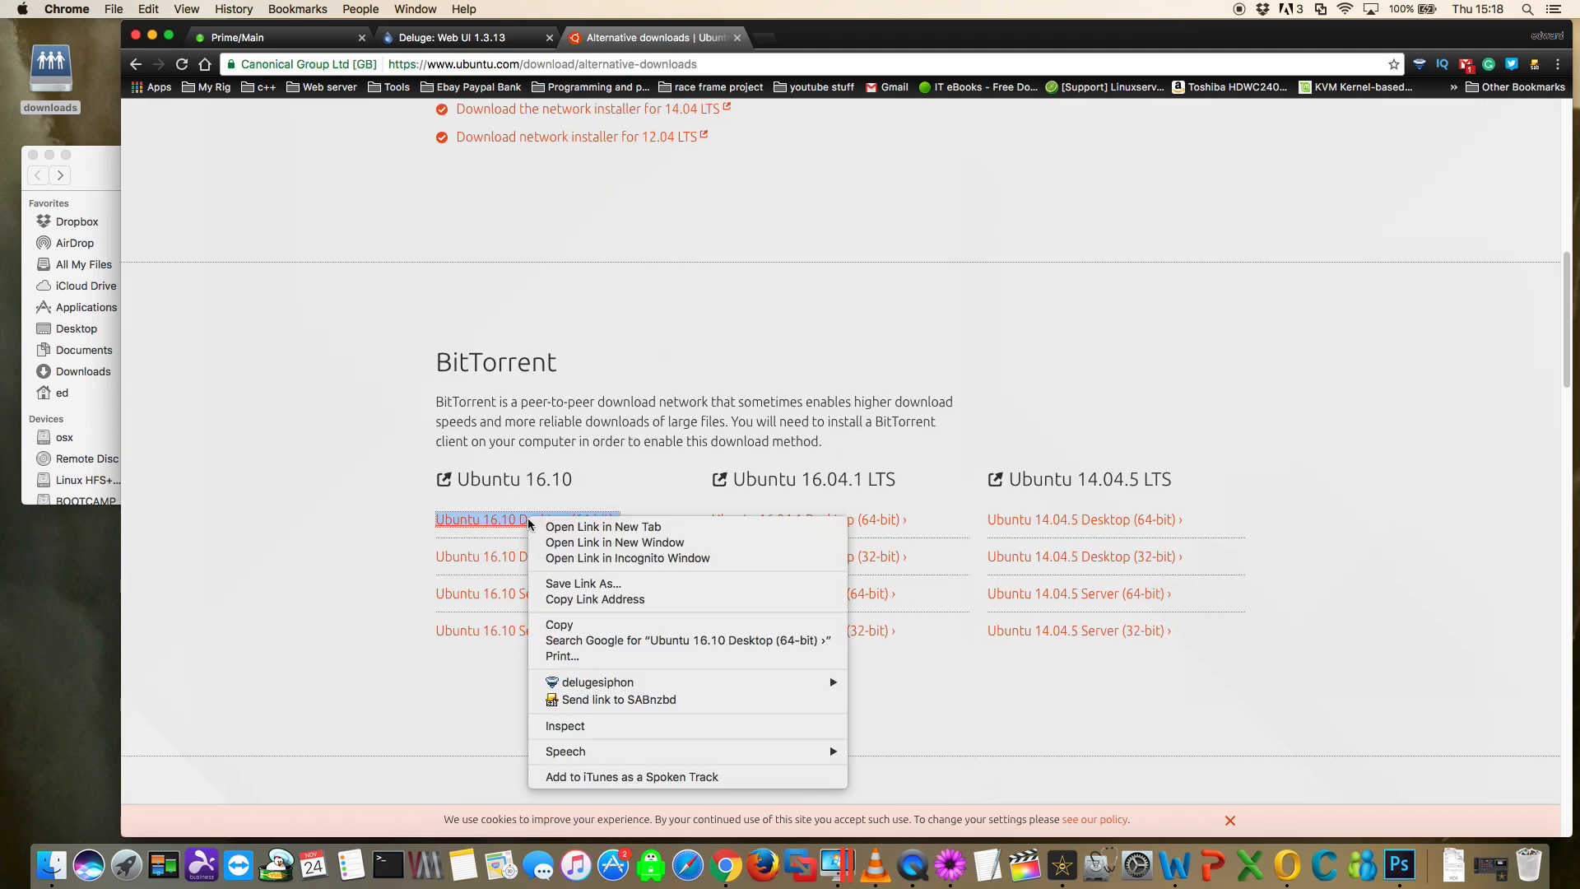
mouse_move(582, 683)
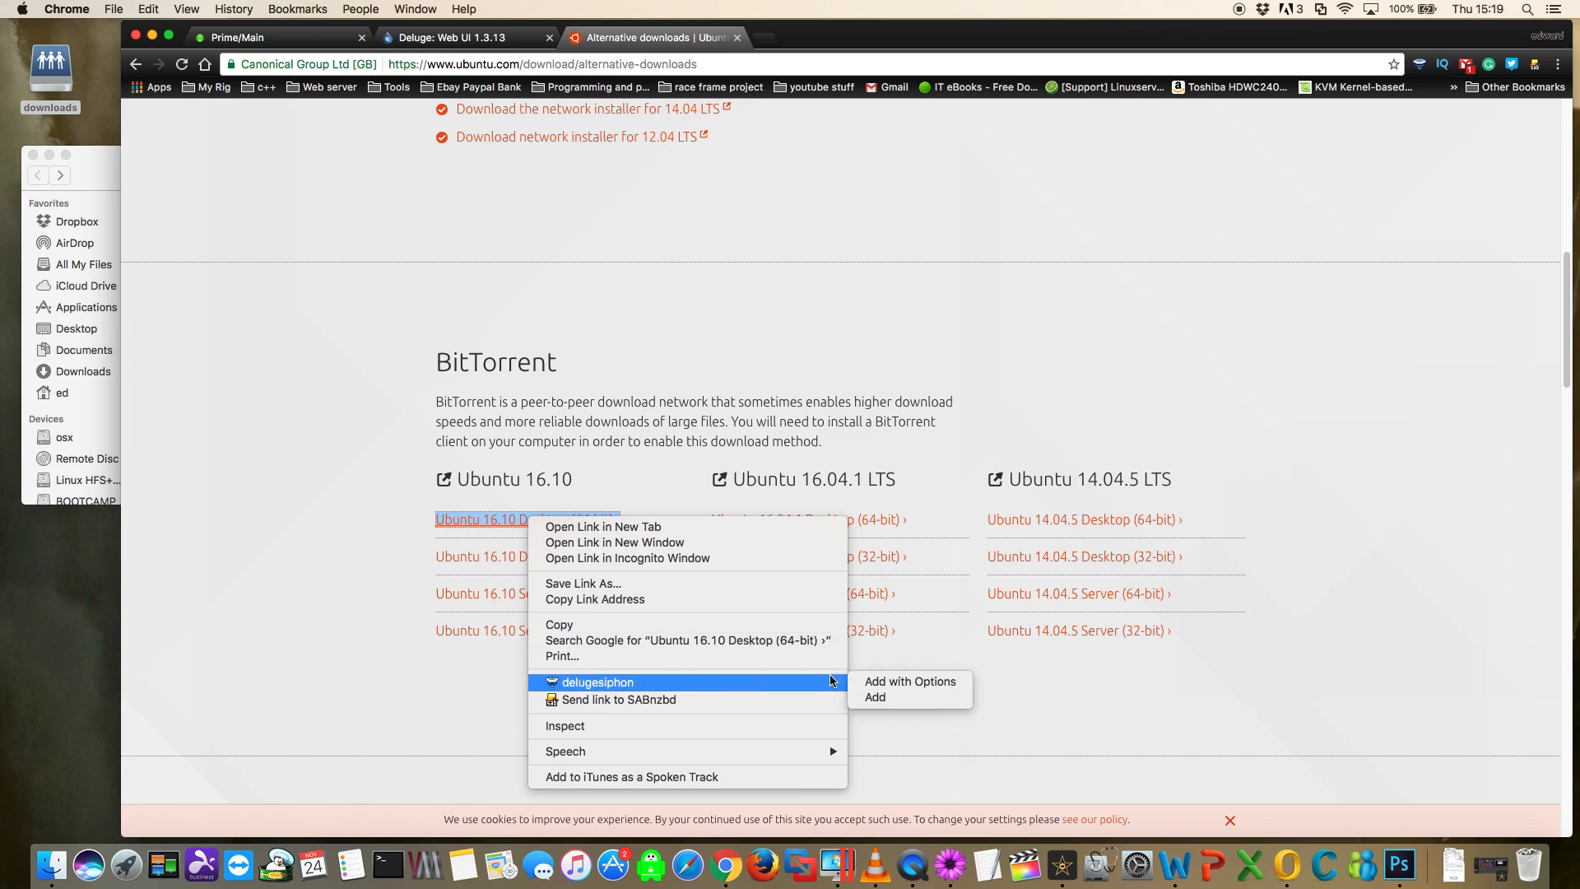
click(877, 697)
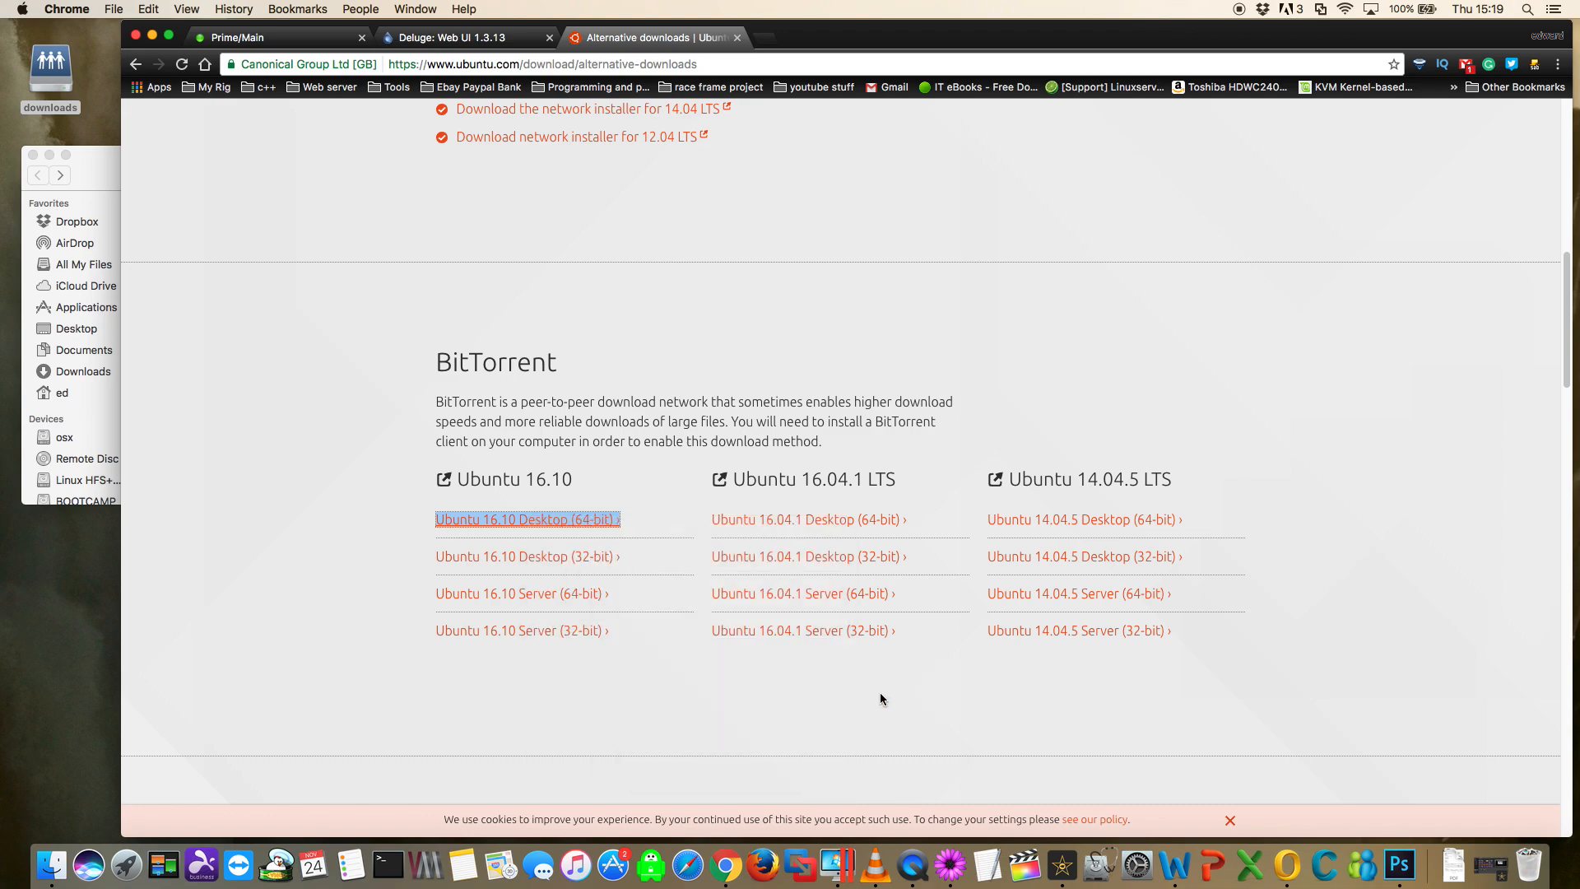
click(452, 37)
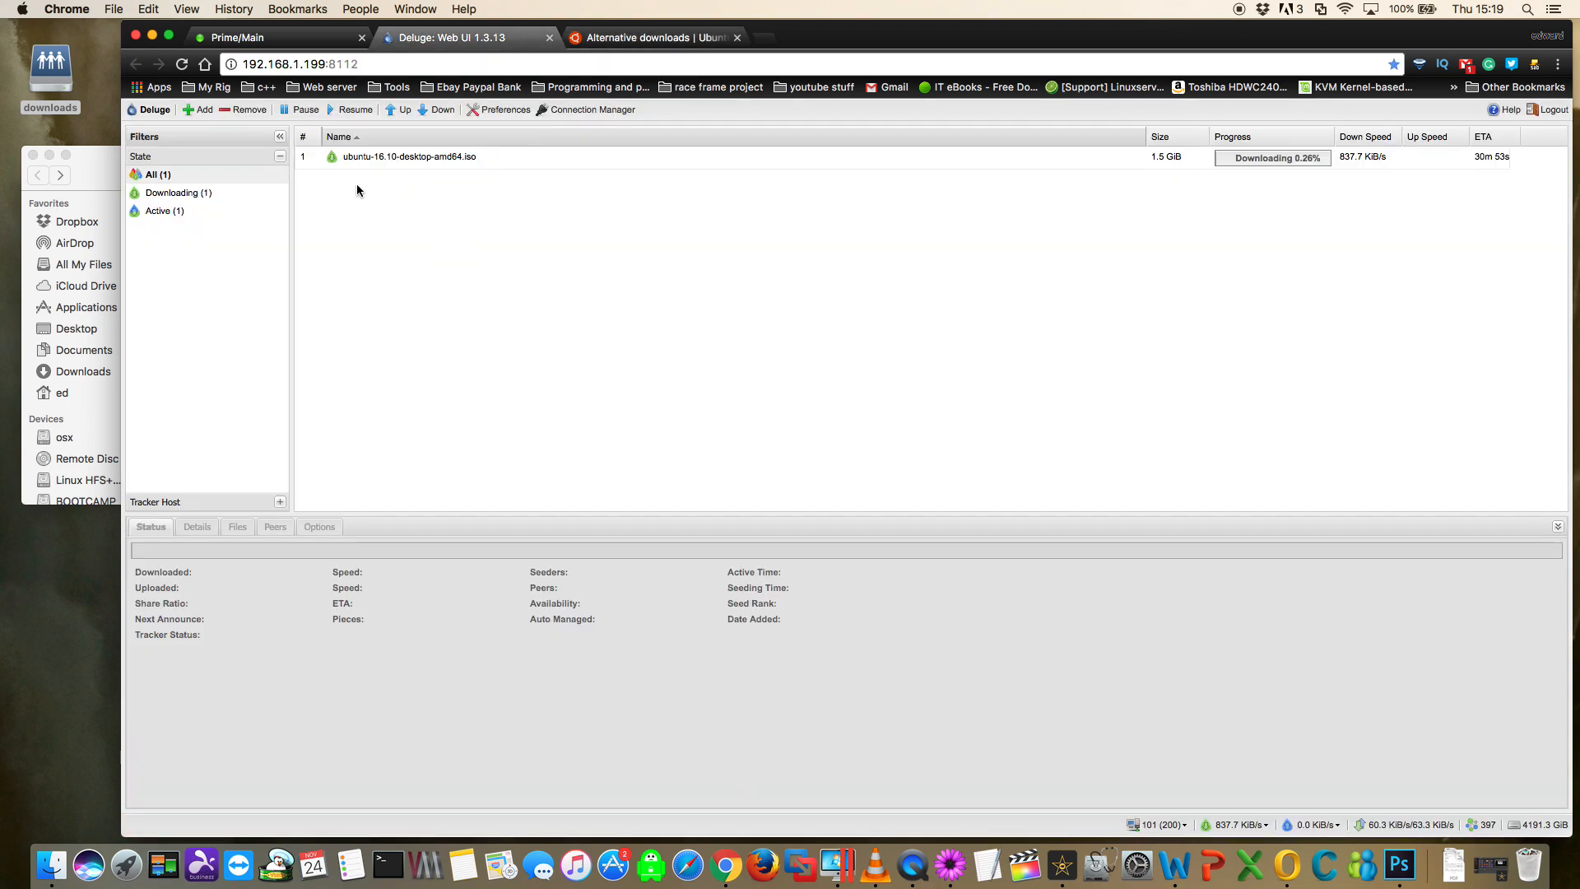